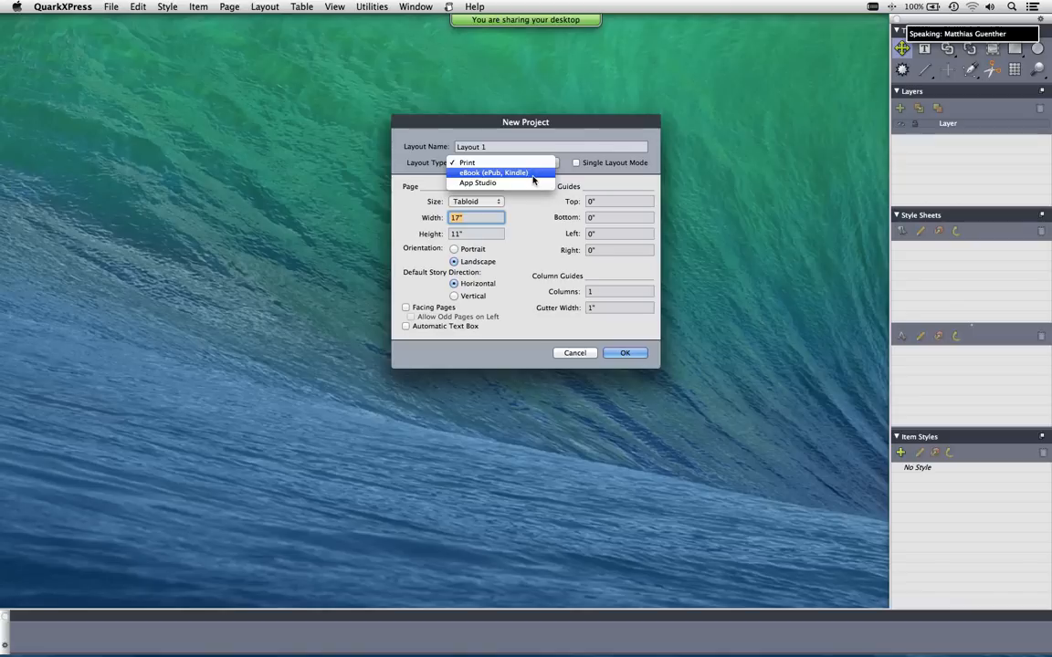
# Step: Create a new eBook (ePub, Kindle) project with a 540 by 780 px portrait cover and horizontal story direction
pyautogui.click(532, 178)
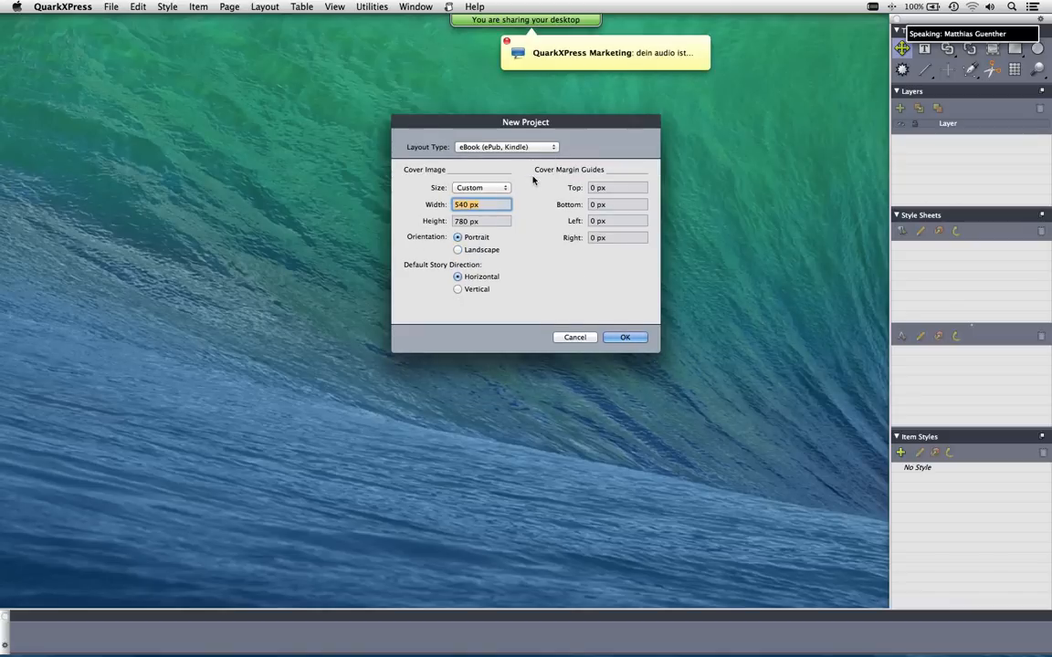
pyautogui.click(504, 149)
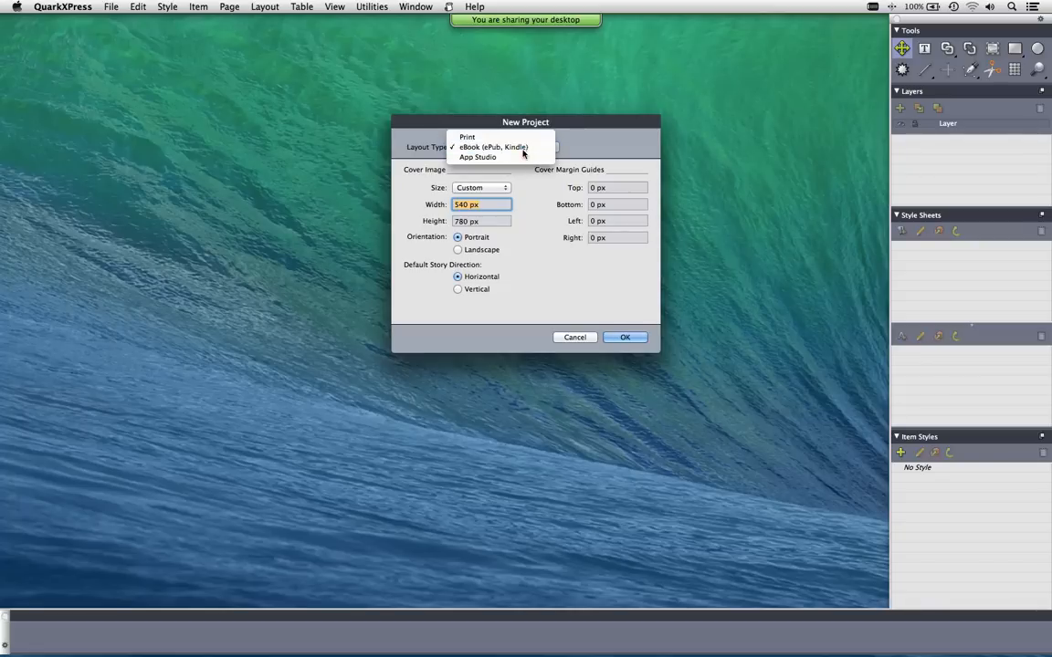
pyautogui.click(522, 153)
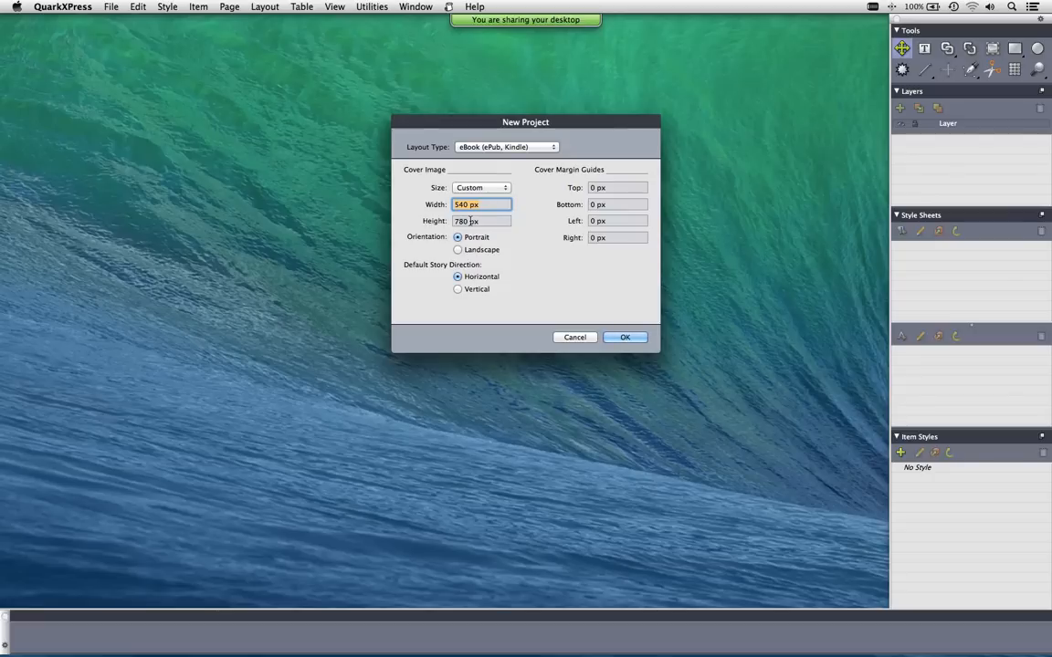
pyautogui.click(624, 337)
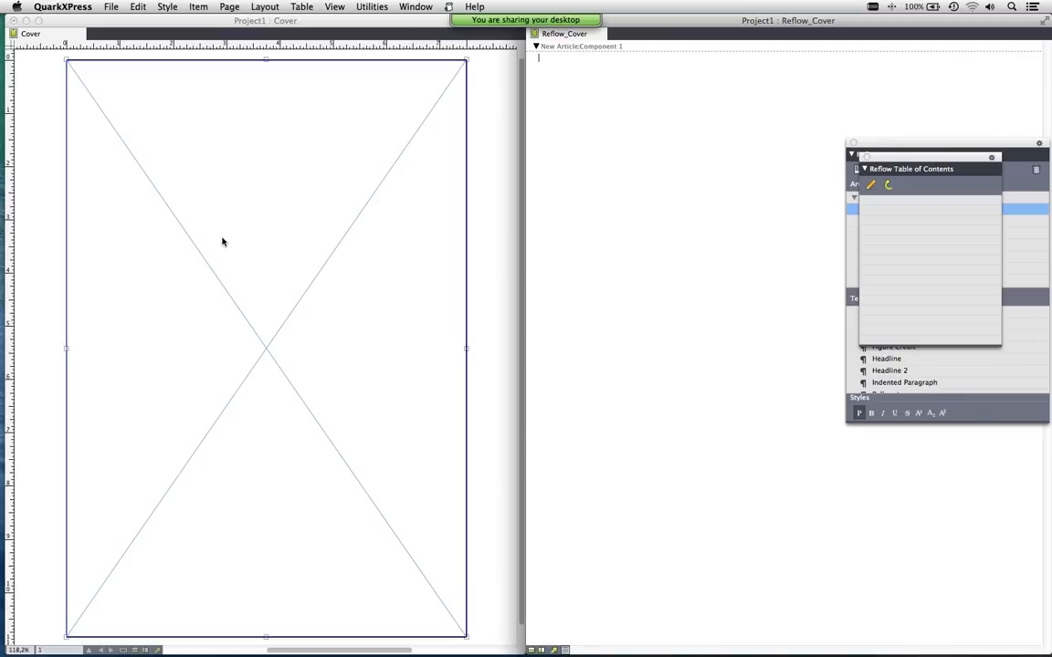
# Step: Draw a text box about 6.03" wide and 1.48" high near the top of the cover and enter "My book"
pyautogui.click(199, 214)
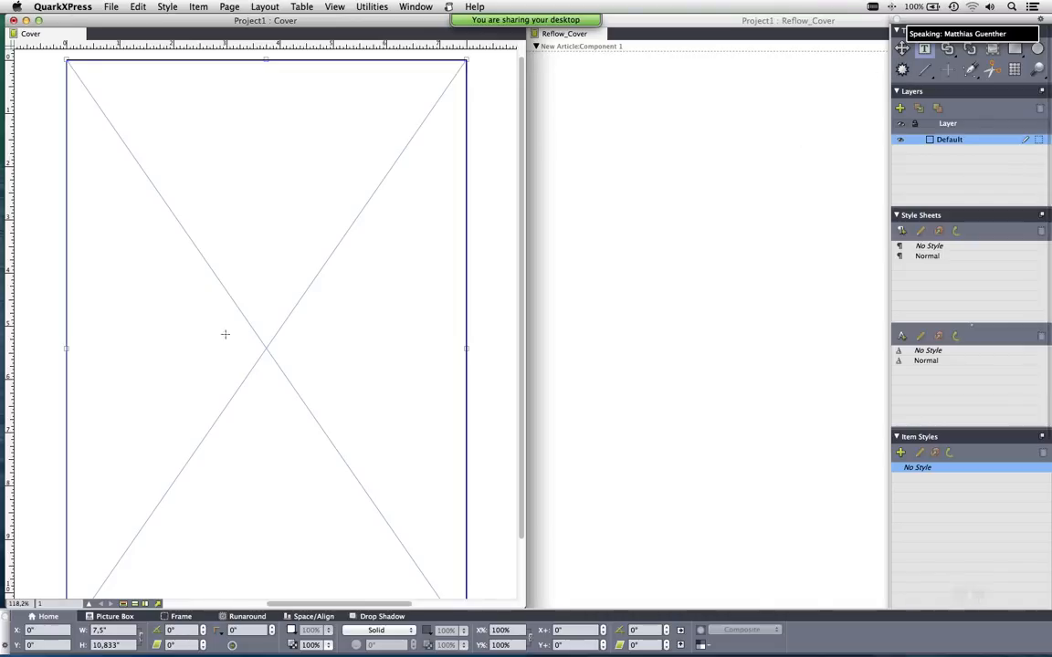
pyautogui.moveTo(109, 130); pyautogui.dragTo(430, 209)
pyautogui.write('My book')
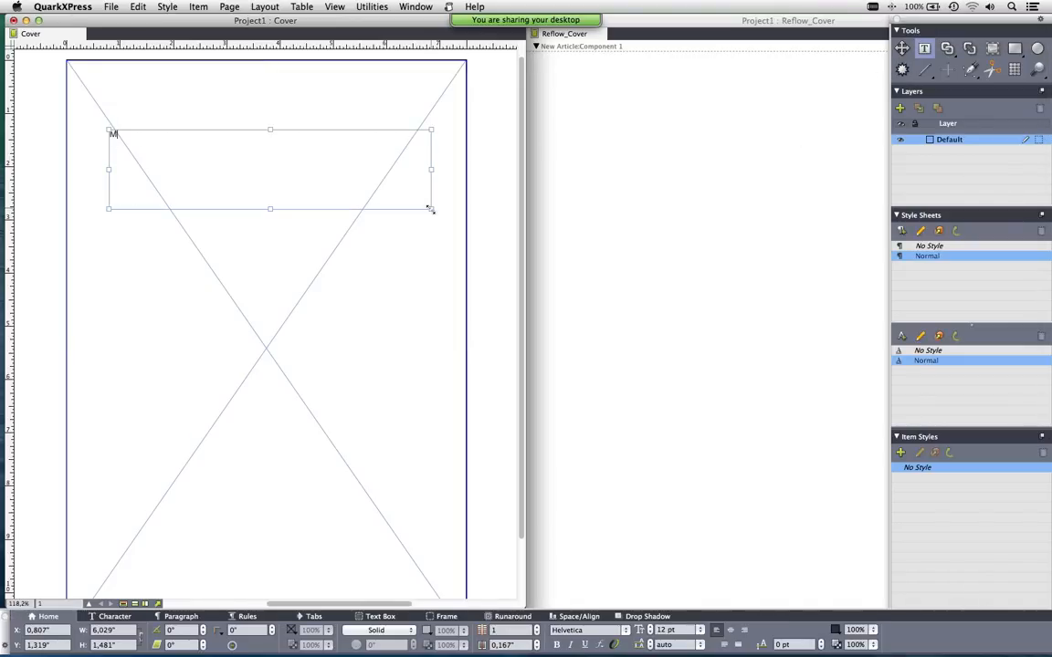
# Step: Enlarge the cover title text to 72 pt and center it in its box
pyautogui.press('super+a')
pyautogui.press('super+shift+period')
pyautogui.press('super+shift+period')
pyautogui.press('super+shift+period')
pyautogui.press('super+shift+period')
pyautogui.press('super+shift+period')
pyautogui.press('super+shift+period')
pyautogui.press('super+shift+period')
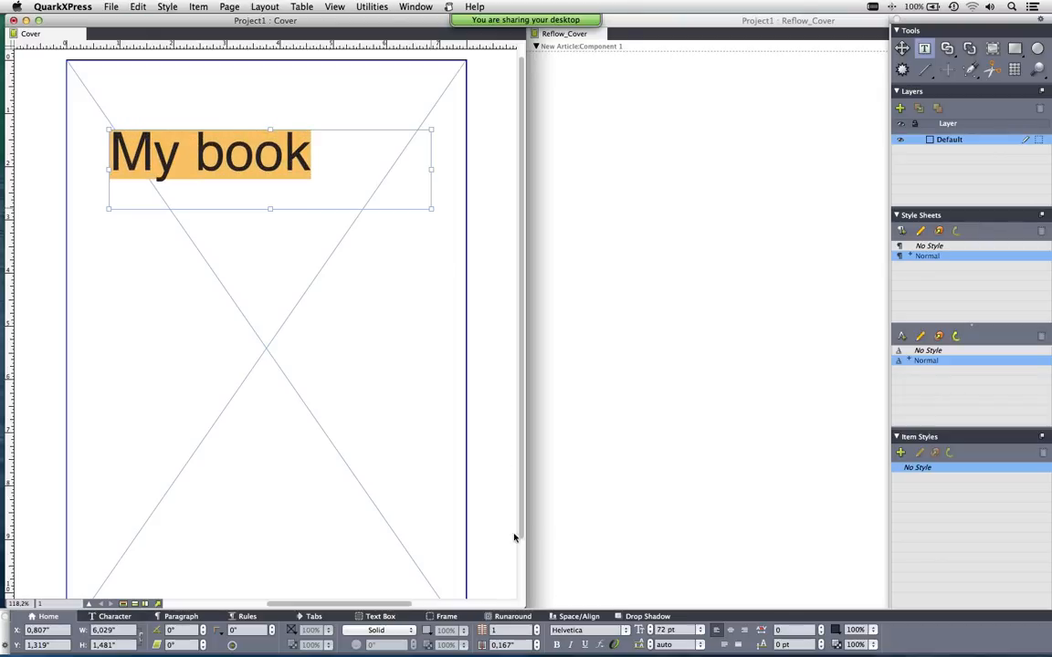
pyautogui.click(730, 630)
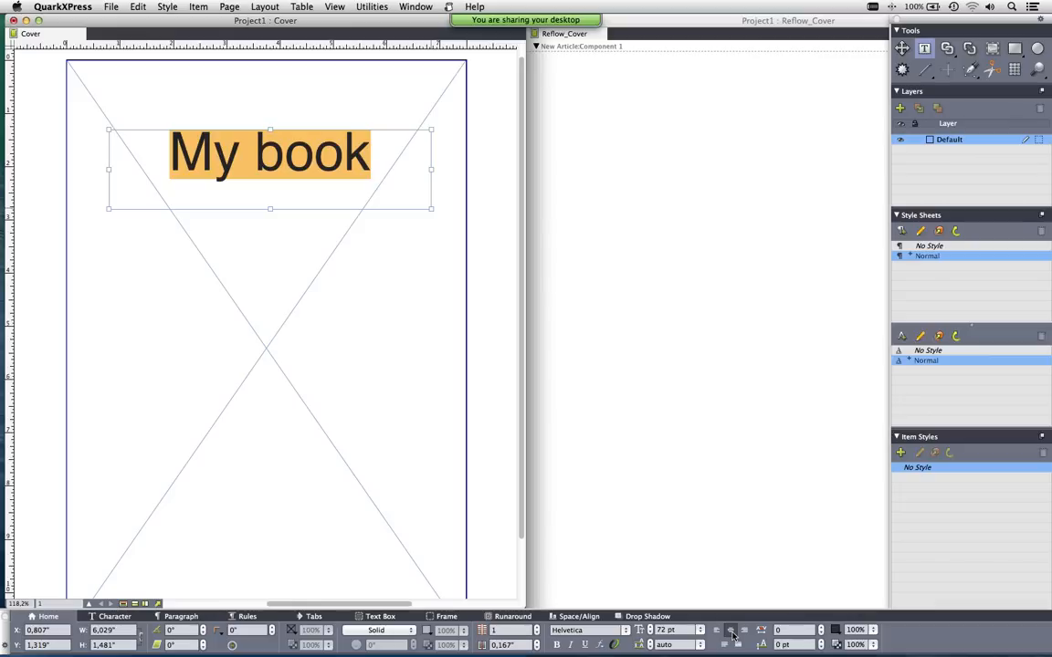
# Step: Enter "My book", "by me" and "And now it starts" as three paragraphs in the Reflow_Cover article
pyautogui.click(790, 439)
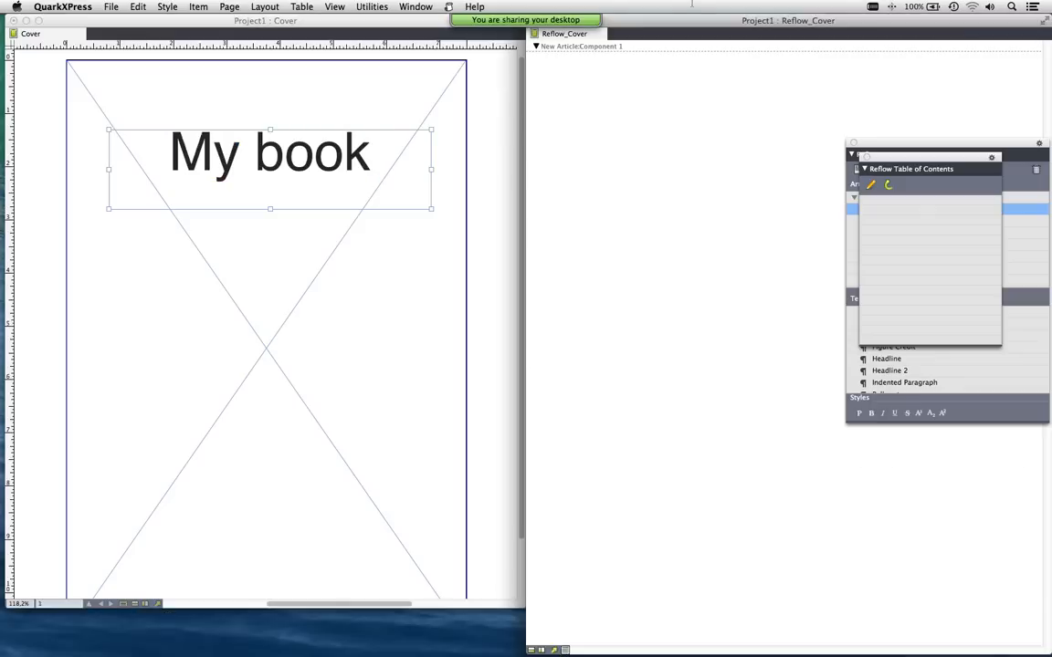
pyautogui.moveTo(674, 19); pyautogui.dragTo(401, 23)
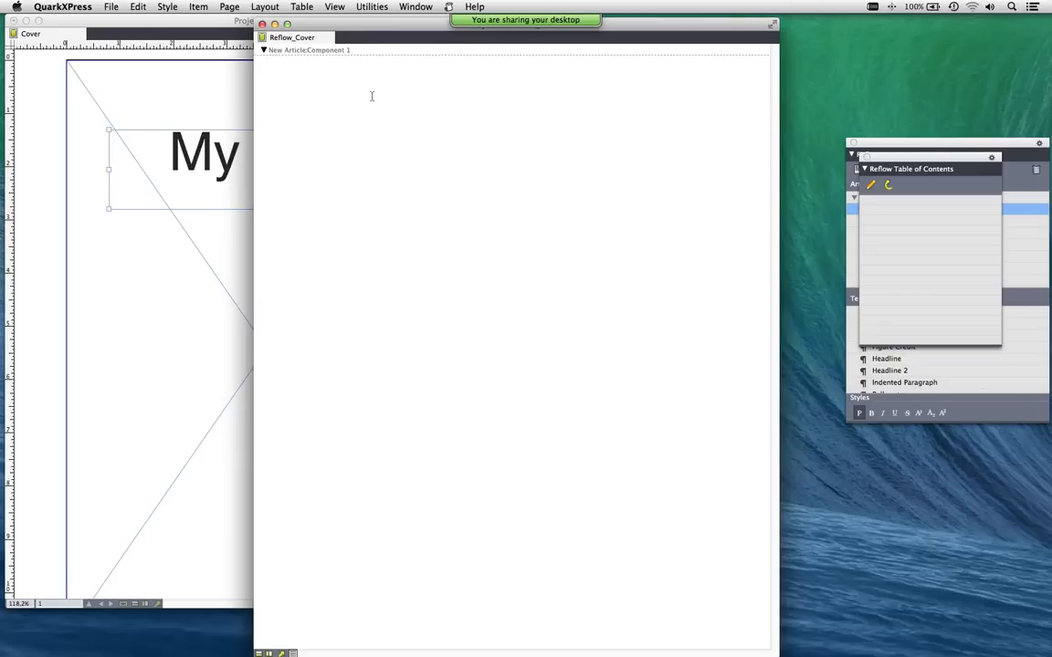
pyautogui.write('My book')
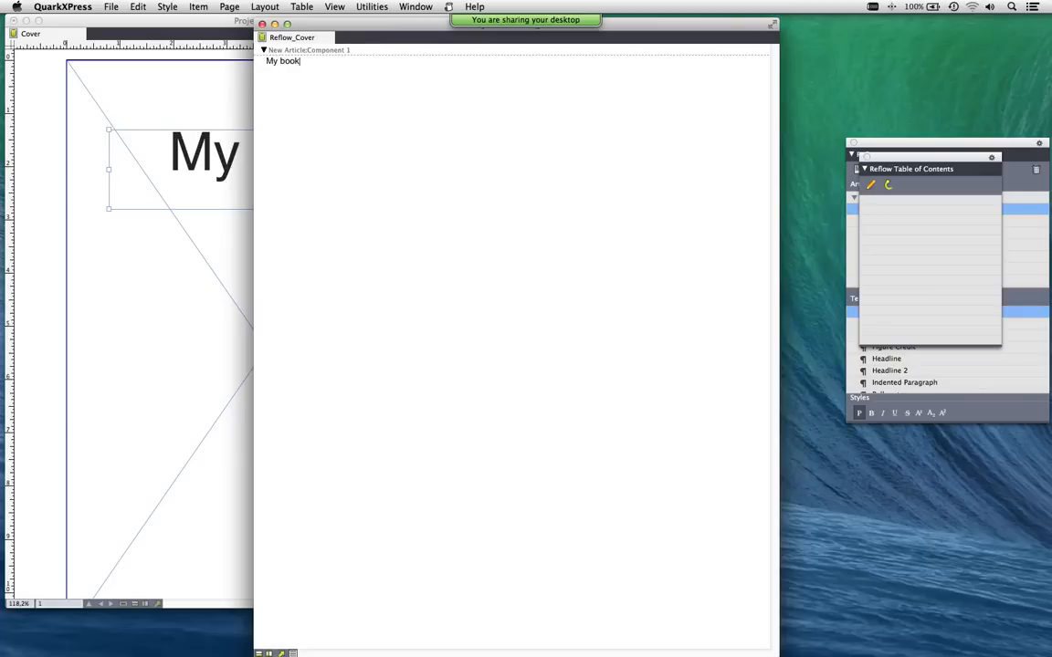
pyautogui.press('Return')
pyautogui.write('by me')
pyautogui.press('Return')
pyautogui.write('And now it starts')
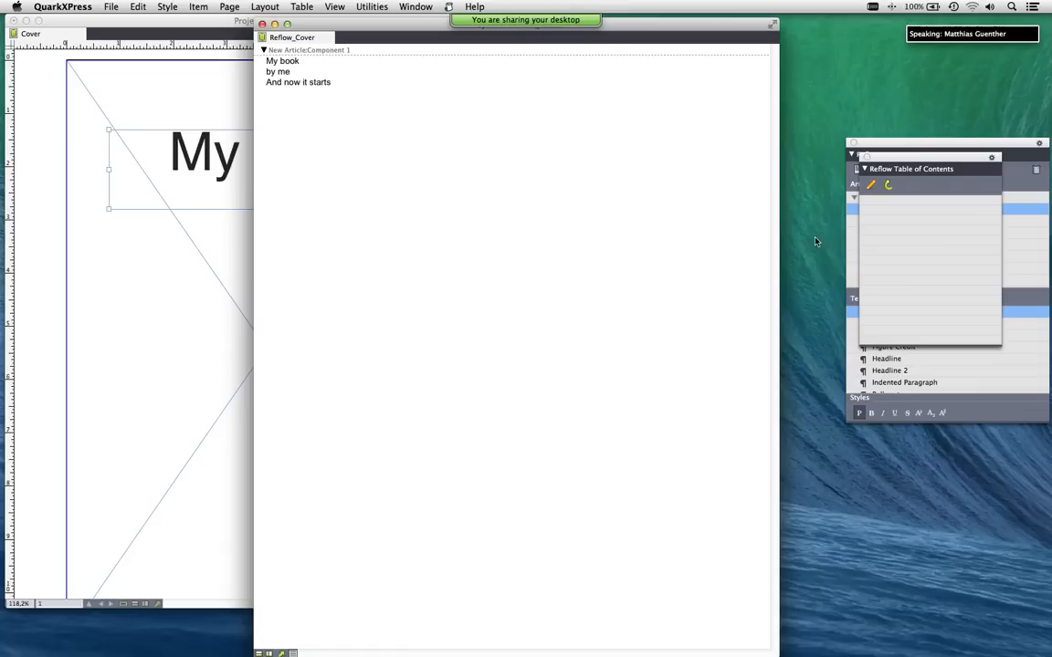
# Step: Arrange the Reflow Table of Contents and Reflow Tagging palettes so they no longer overlap
pyautogui.moveTo(935, 161); pyautogui.dragTo(879, 444)
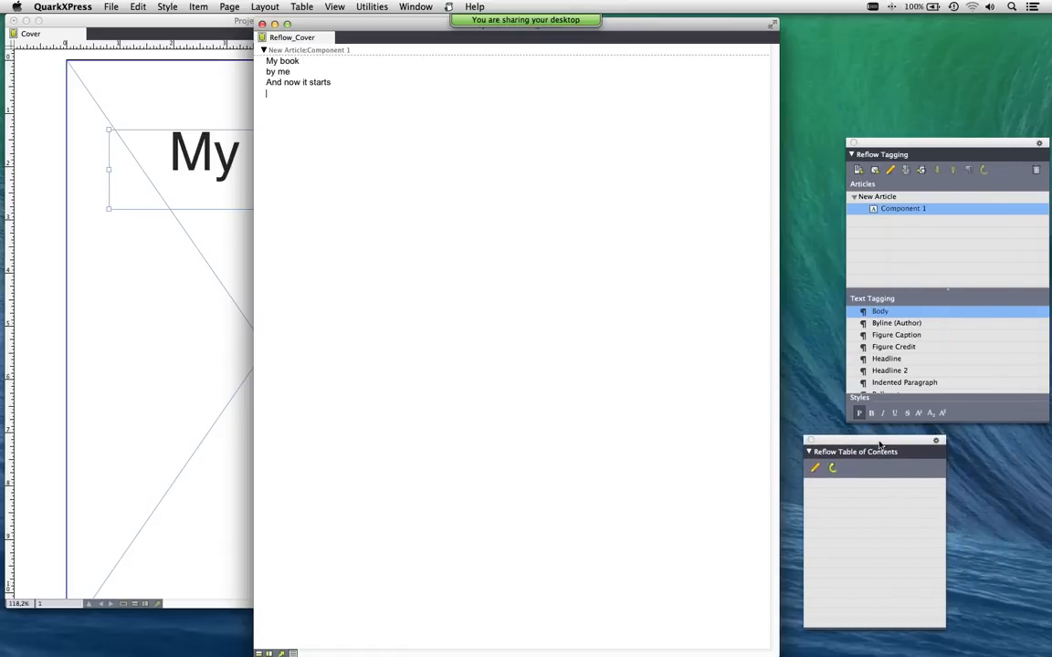
pyautogui.moveTo(949, 156); pyautogui.dragTo(893, 155)
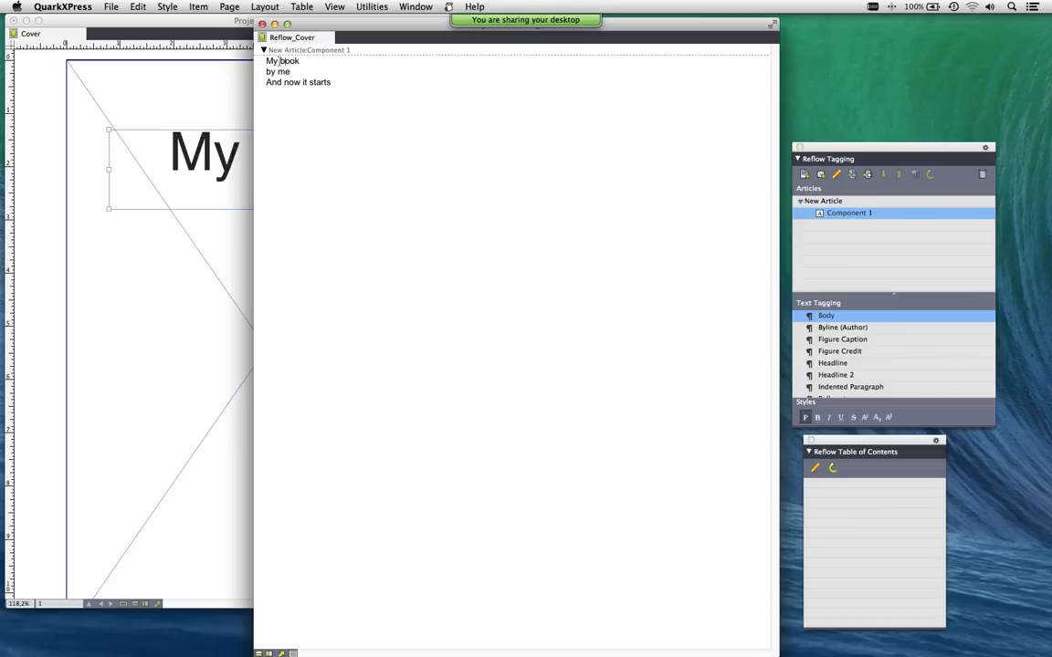
pyautogui.moveTo(265, 61); pyautogui.dragTo(304, 63)
pyautogui.click(426, 7)
pyautogui.click(425, 6)
# Step: Rename Component 1 as "Title" and set its type to Title
pyautogui.click(837, 174)
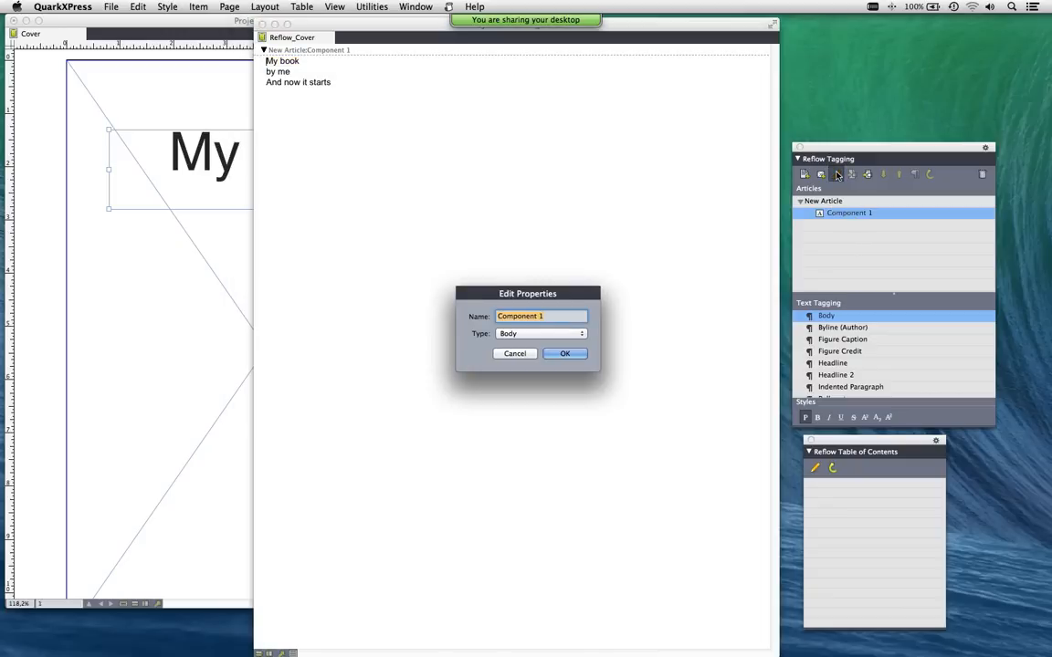
pyautogui.write('Title')
pyautogui.click(548, 334)
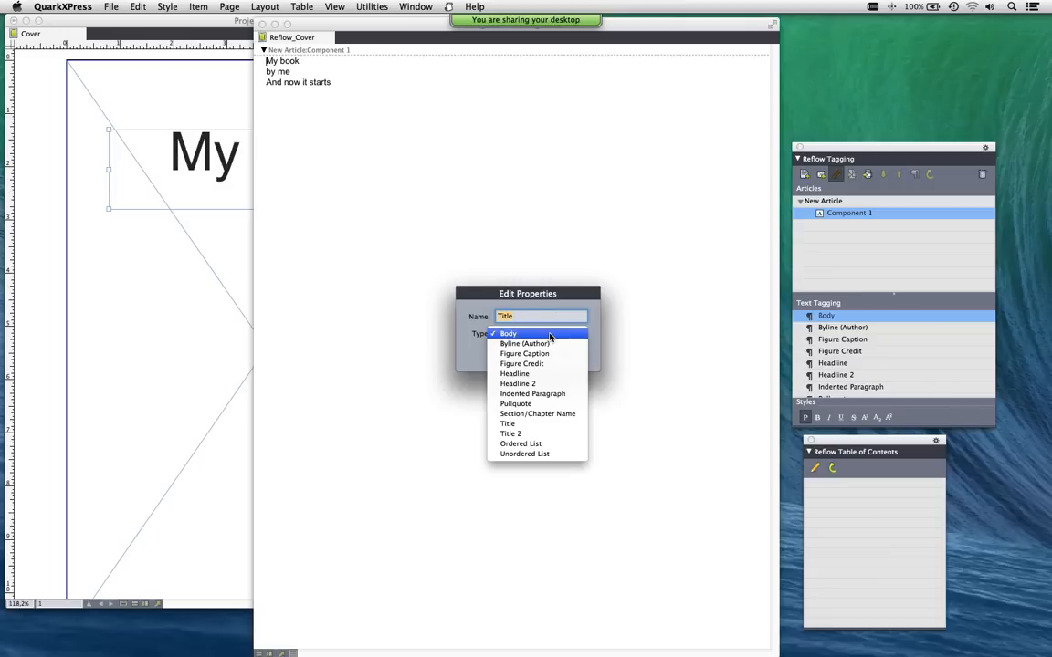
pyautogui.click(534, 424)
pyautogui.click(566, 355)
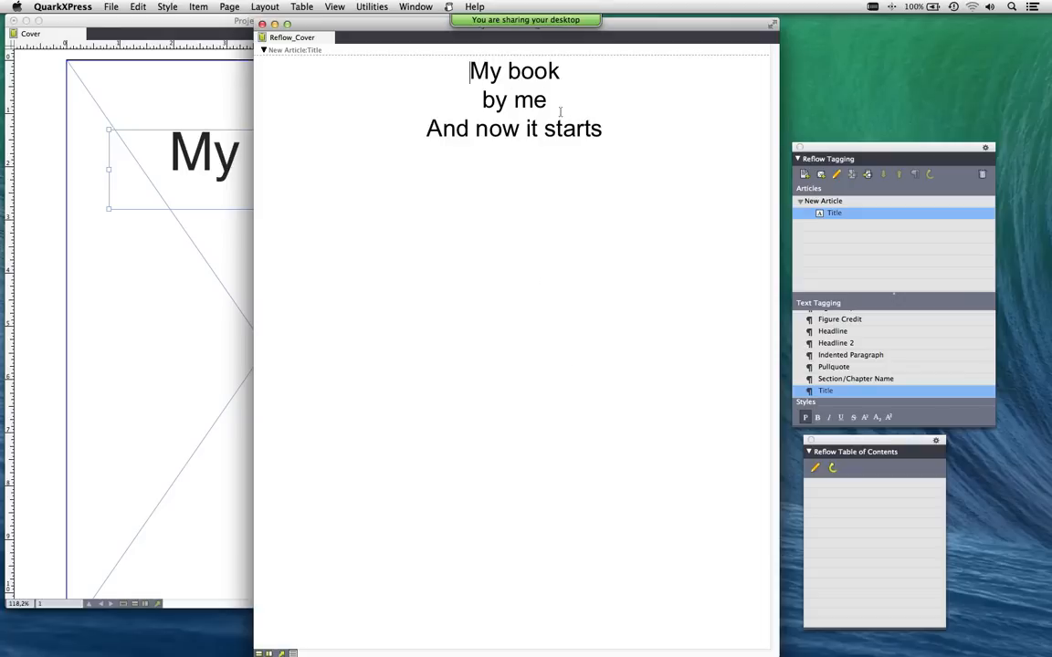
# Step: Review the text tags available for the "by me" line
pyautogui.moveTo(553, 103); pyautogui.dragTo(609, 137)
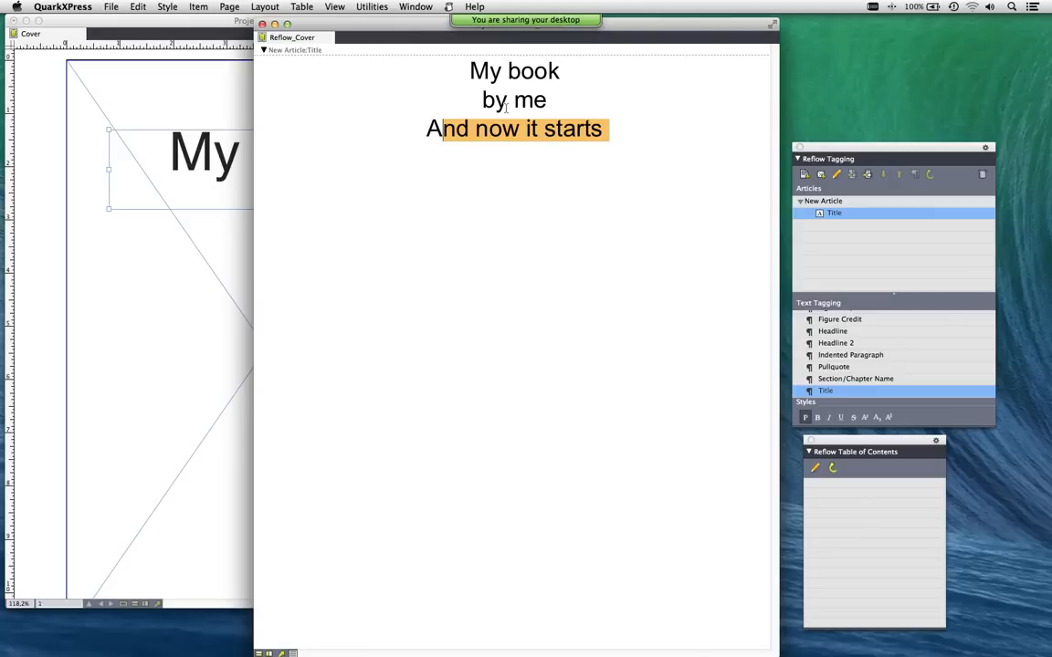
pyautogui.click(580, 72)
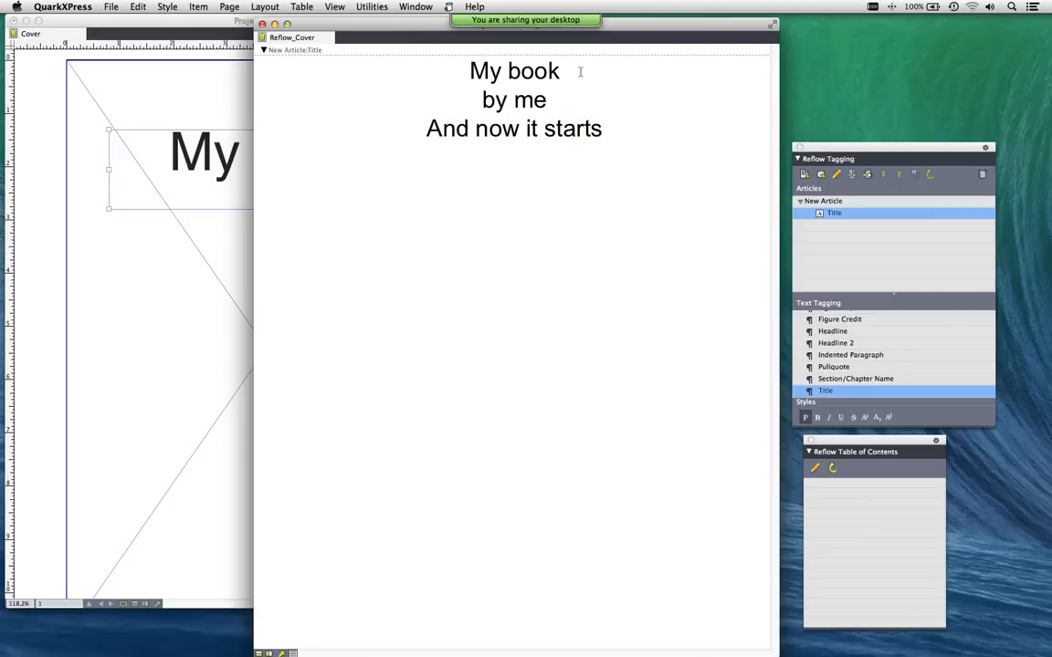
pyautogui.click(545, 99)
pyautogui.scroll(3, 854, 365)
pyautogui.scroll(-3, 856, 365)
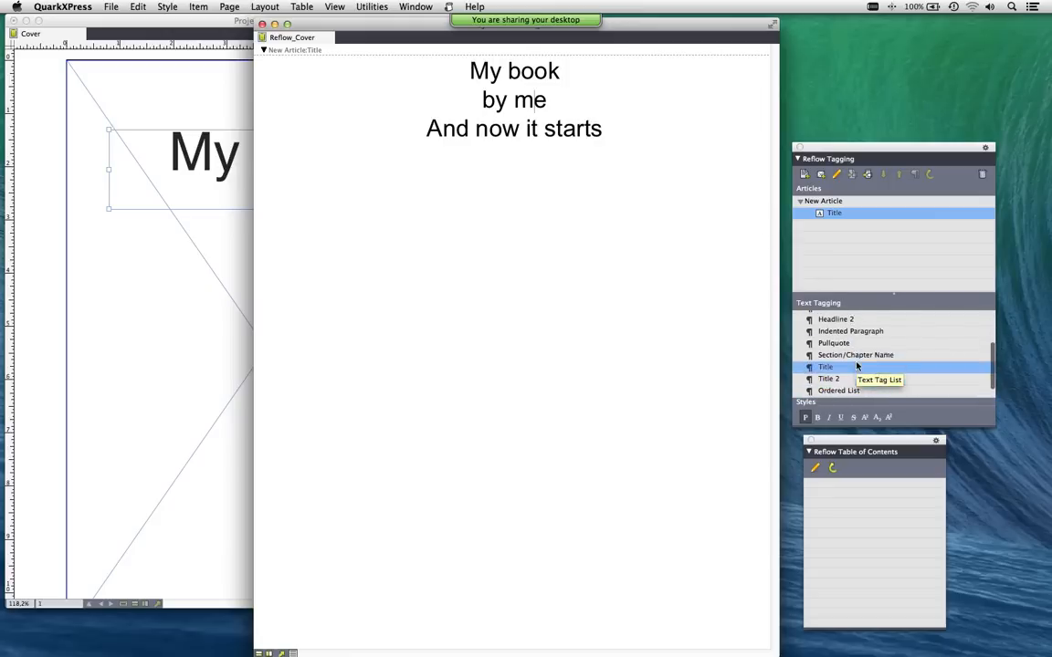
pyautogui.scroll(3, 857, 365)
pyautogui.scroll(-1, 856, 365)
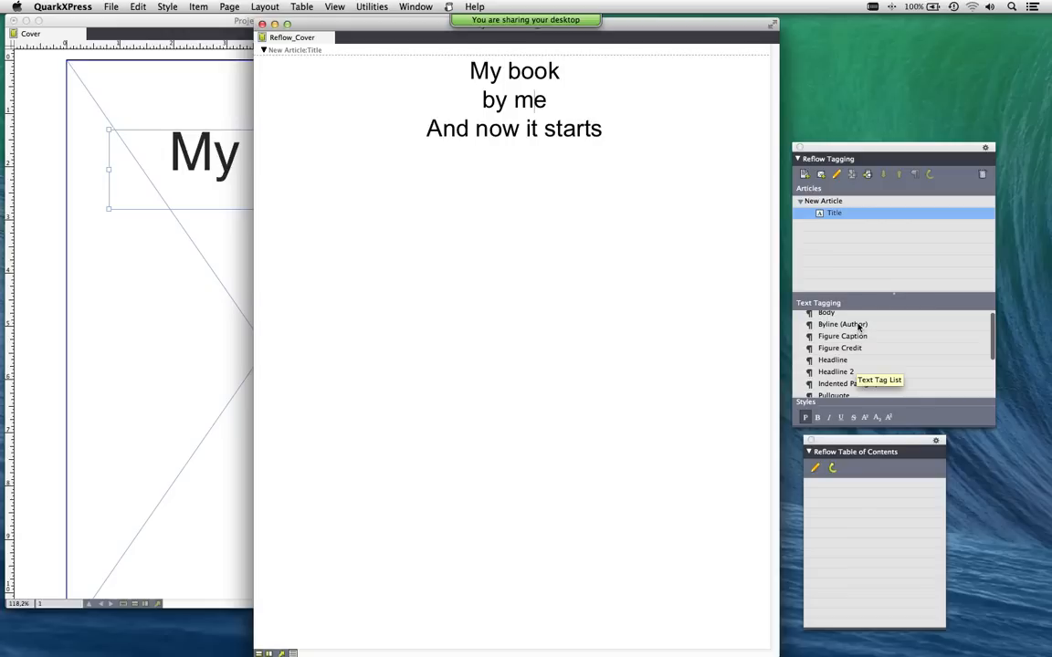
# Step: Add a text component to the article and move the "by me" and "And now it starts" lines into it
pyautogui.click(822, 176)
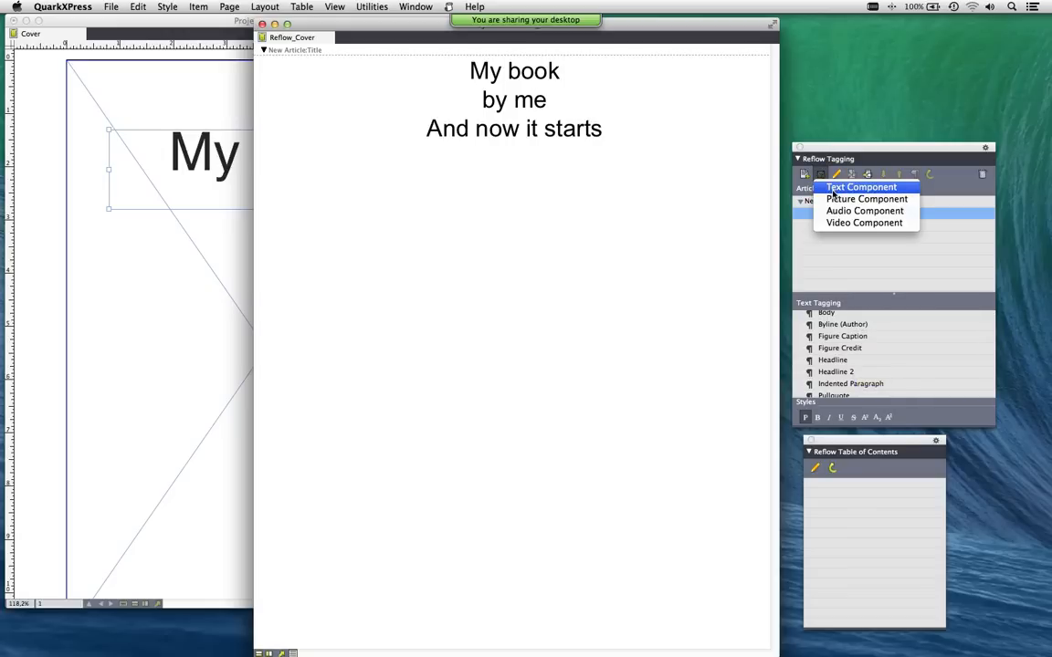
pyautogui.click(833, 189)
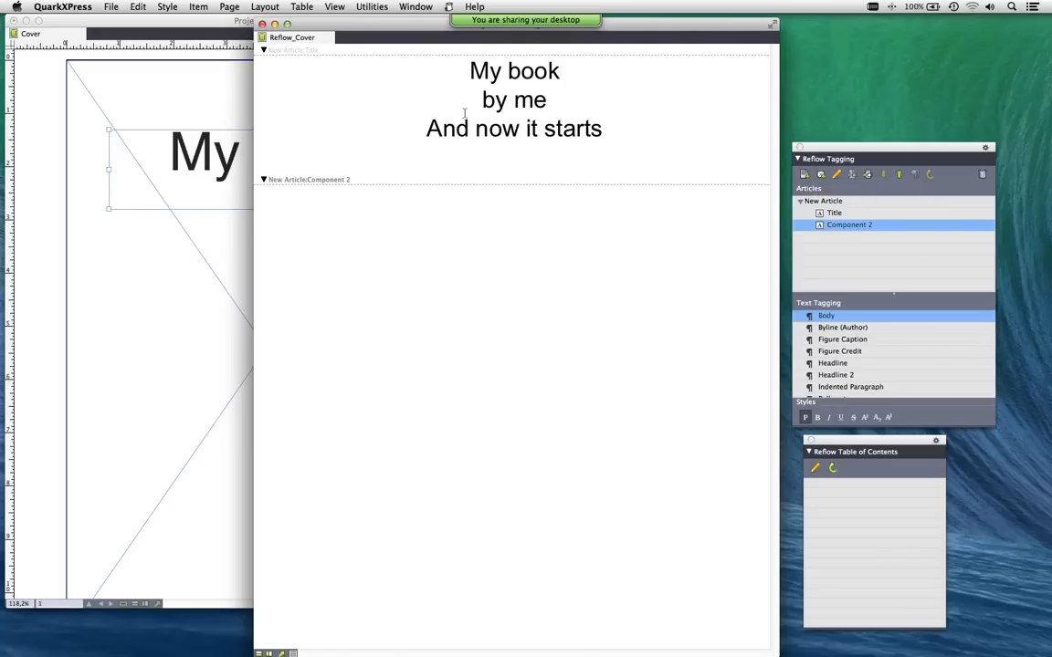
pyautogui.moveTo(475, 95); pyautogui.dragTo(656, 140)
pyautogui.press('cmd+x')
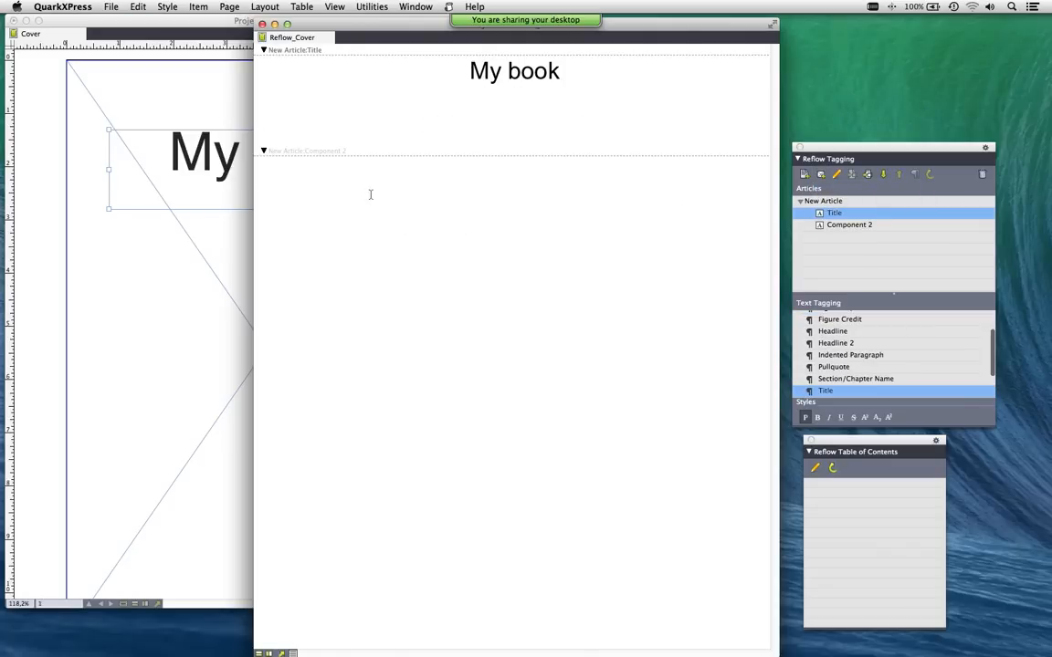
pyautogui.click(370, 192)
pyautogui.press('cmd+v')
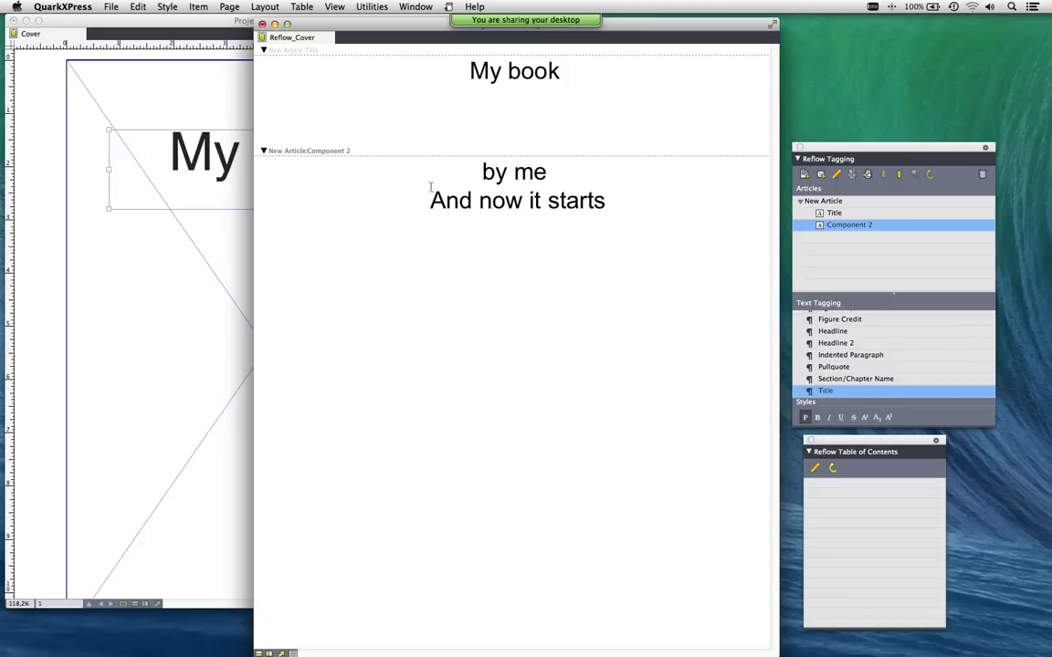
# Step: Rename Component 2 as "Author" and set its type to Byline (Author)
pyautogui.click(837, 175)
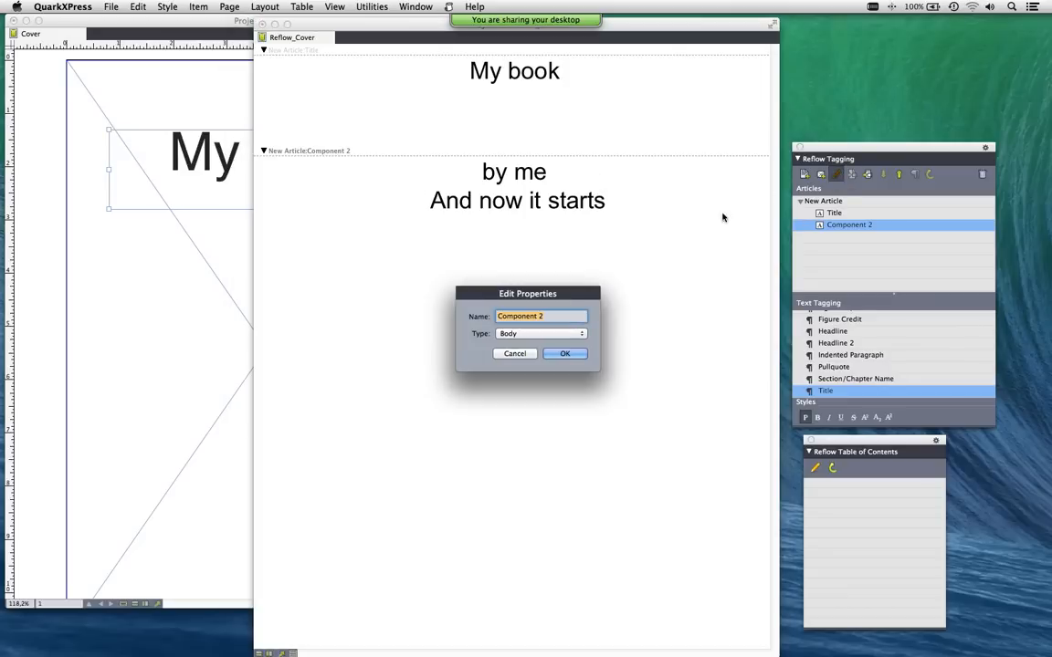
pyautogui.write('Author')
pyautogui.press('Tab')
pyautogui.click(548, 334)
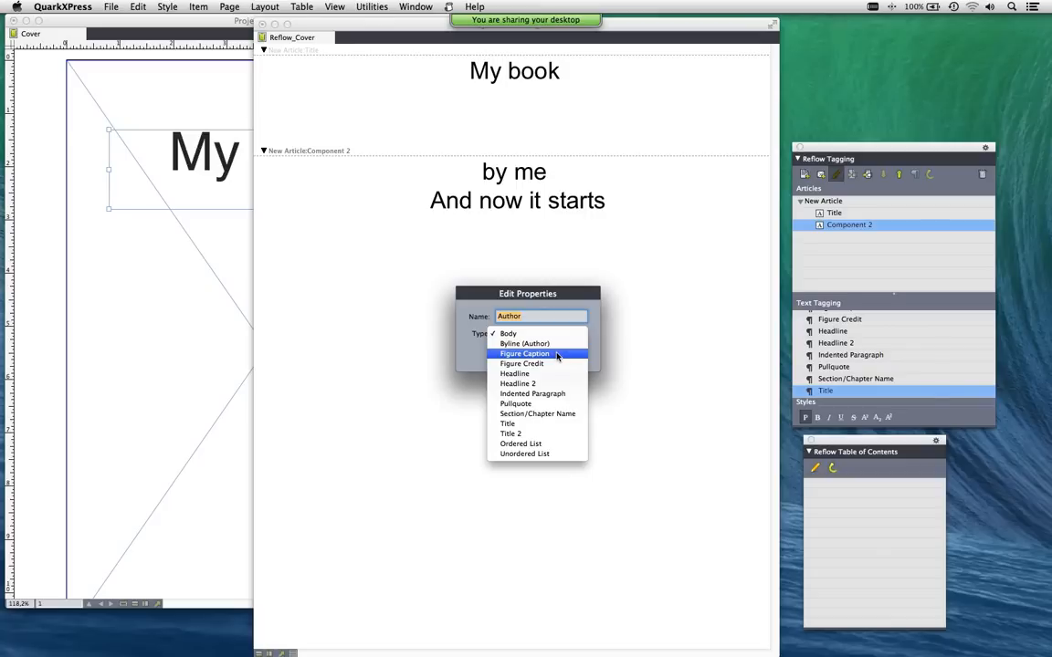
pyautogui.click(552, 345)
pyautogui.click(572, 356)
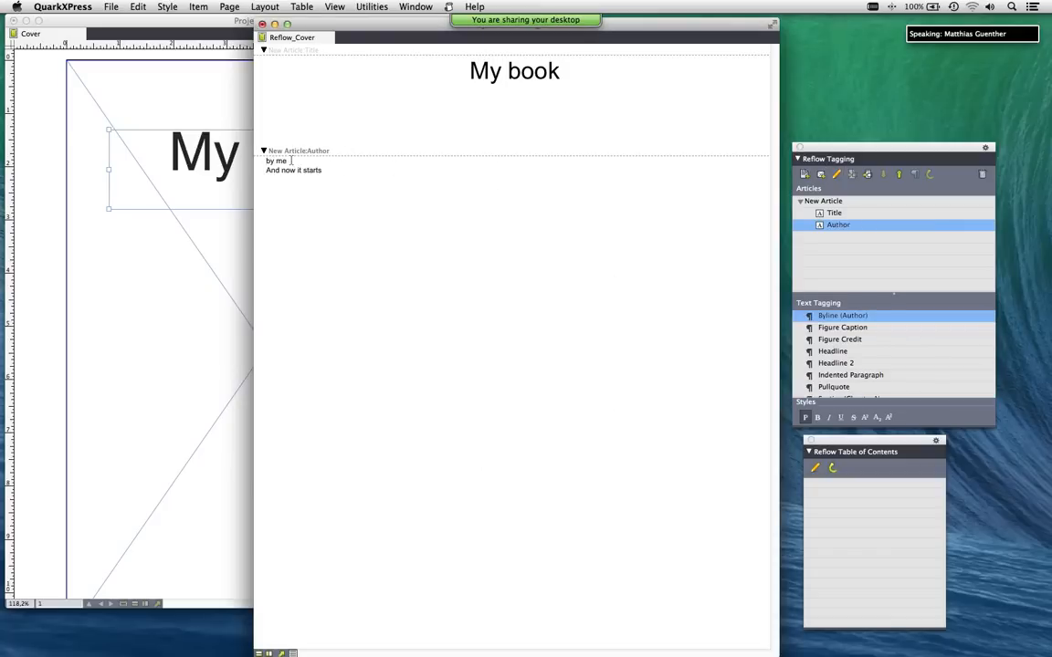
# Step: Compare the tags of the title and author text, and delete the "And now it starts" line from the Author component
pyautogui.click(443, 65)
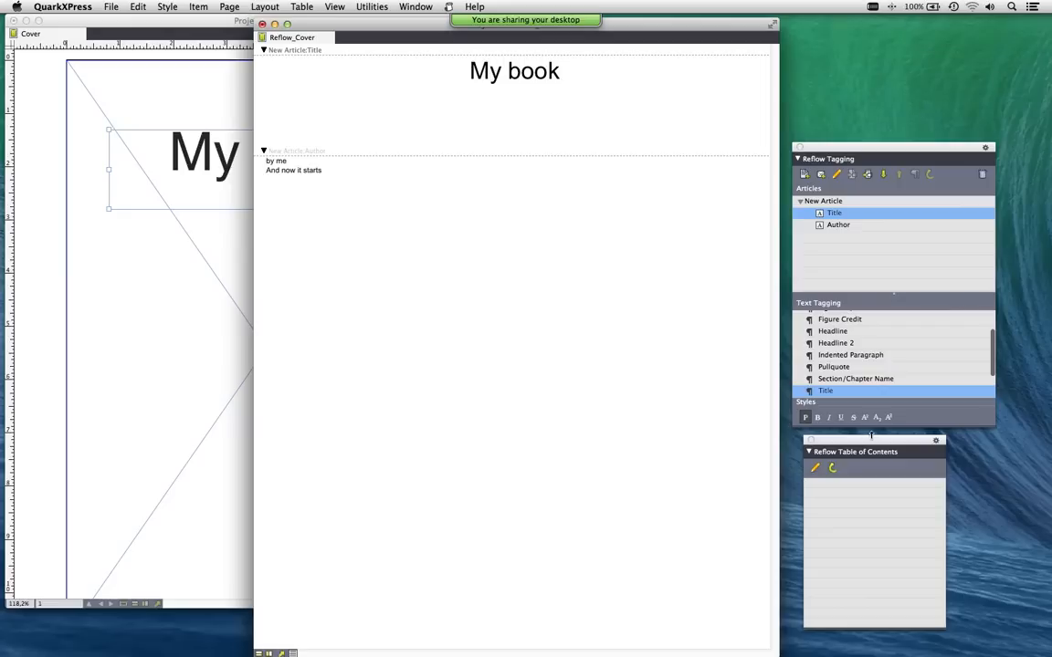
pyautogui.click(285, 161)
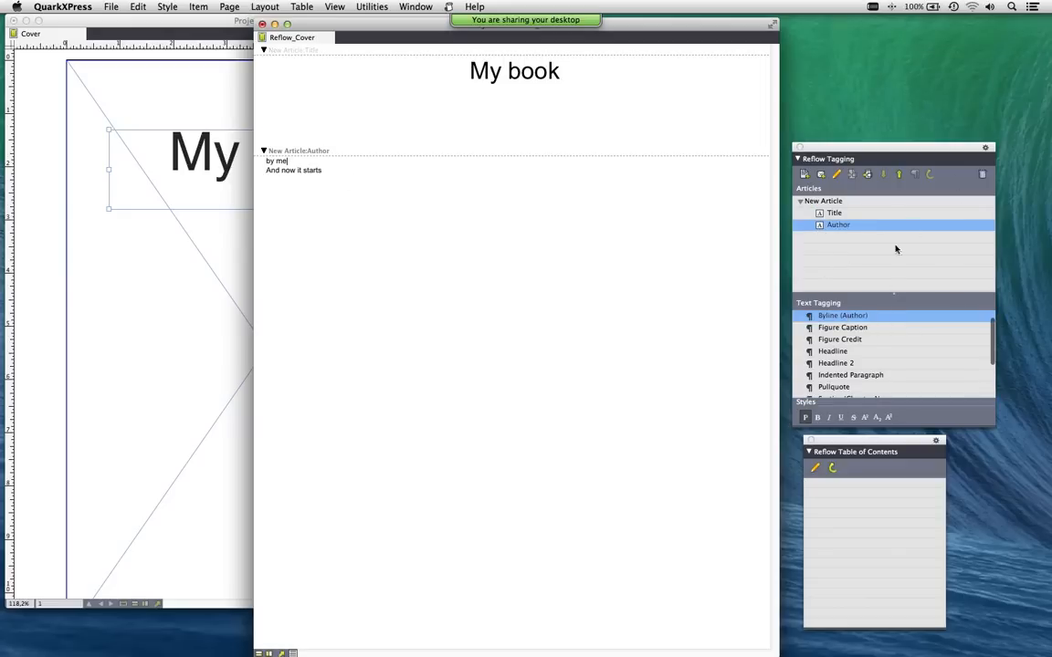
pyautogui.scroll(-1, 853, 367)
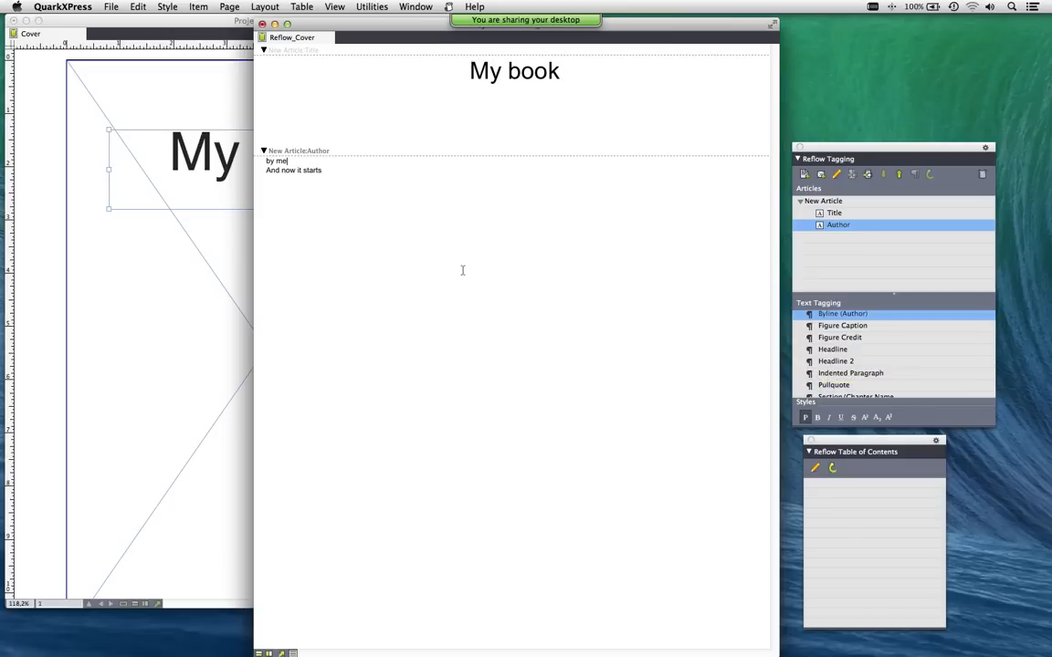
pyautogui.tripleClick(297, 171)
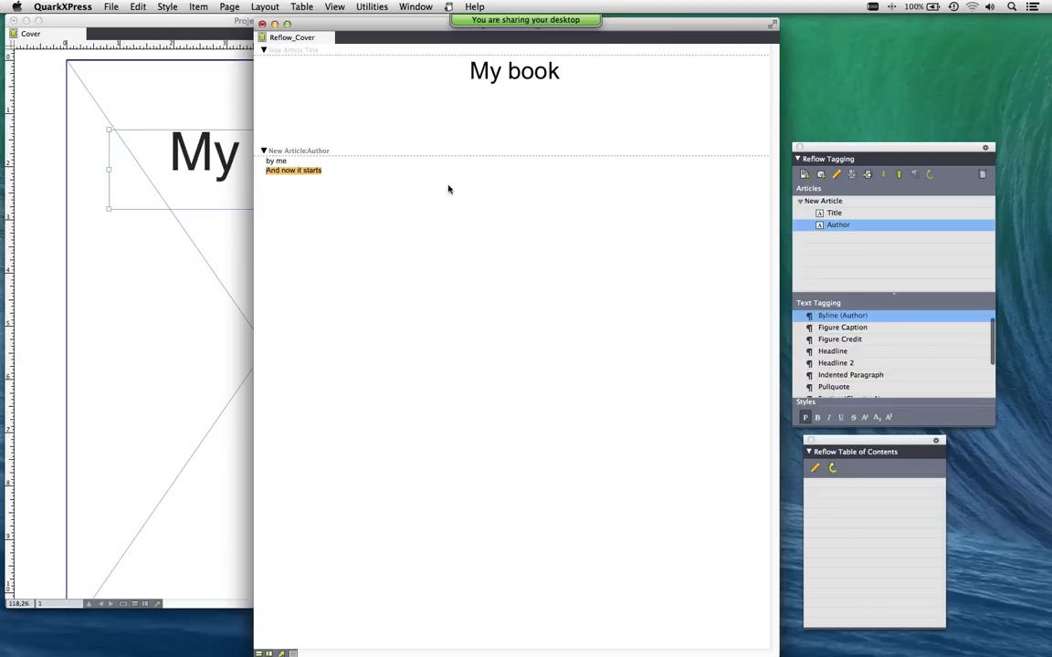
pyautogui.press('BackSpace')
# Step: Add a third text component to the article and rename it "Body text", keeping its type as Body
pyautogui.click(820, 173)
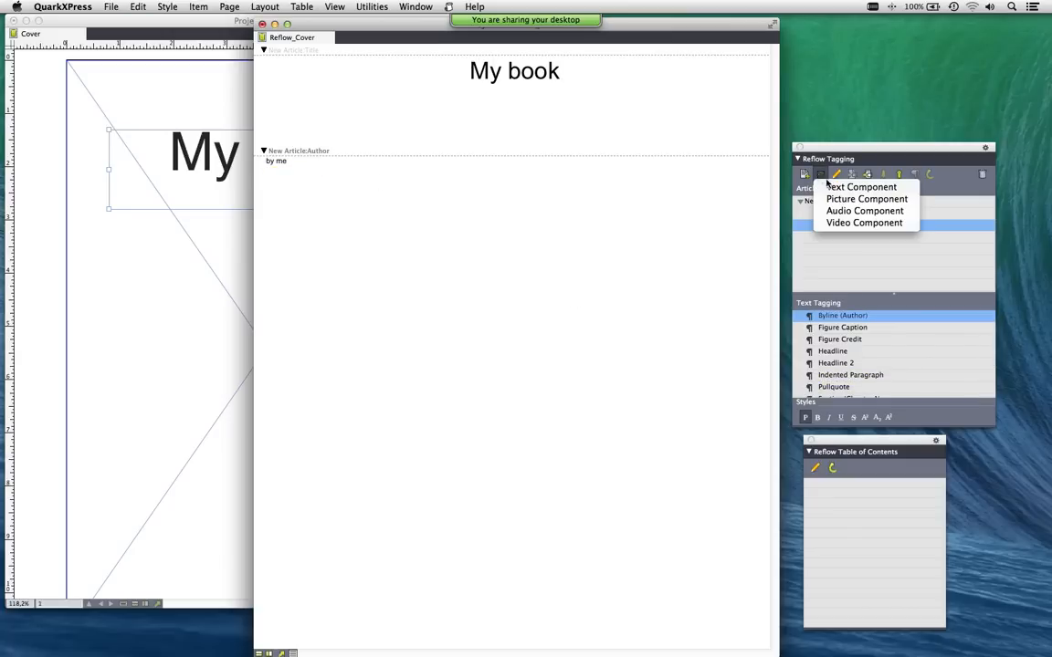
pyautogui.click(827, 186)
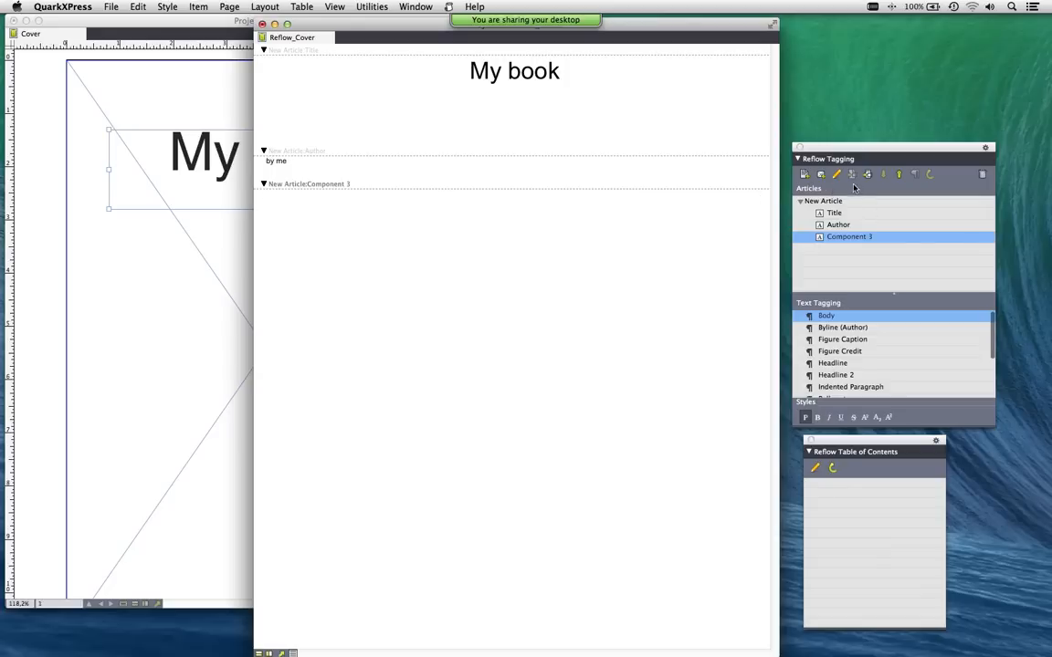
pyautogui.click(836, 173)
pyautogui.write('Bod')
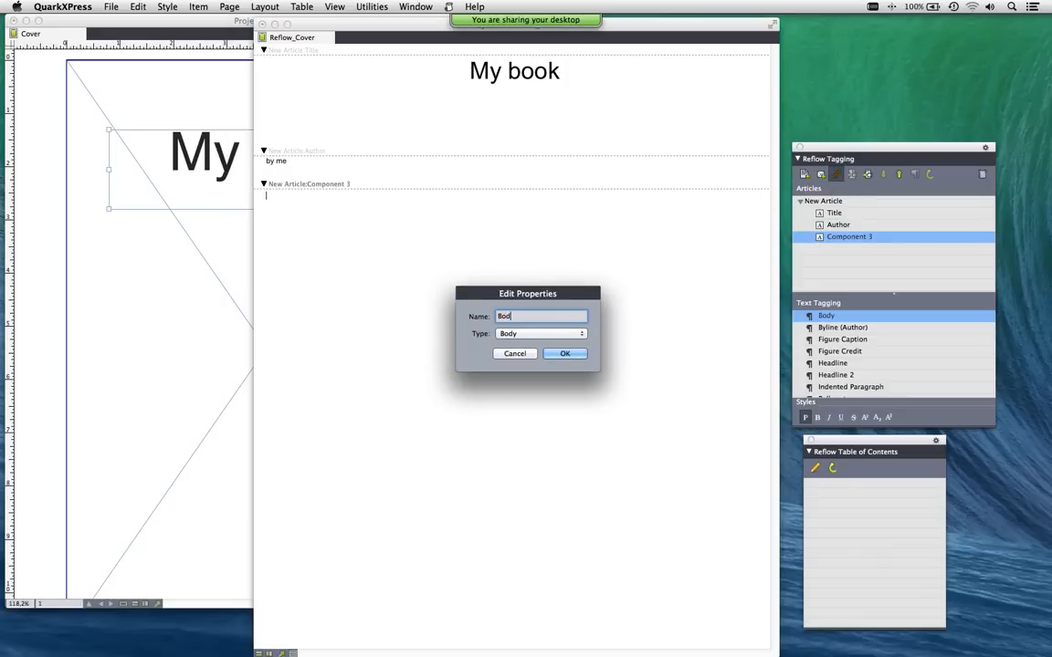
pyautogui.write('y text')
pyautogui.click(565, 356)
# Step: Paste the "And now it starts" line into the Body text component and underline the word "now"
pyautogui.press('super+v')
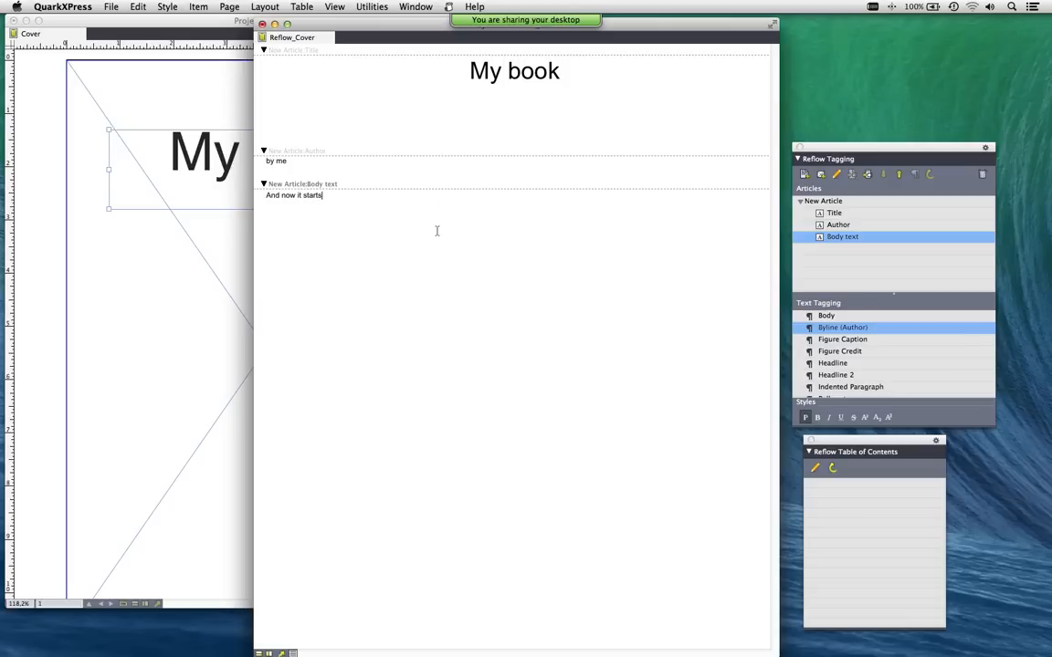
pyautogui.doubleClick(288, 195)
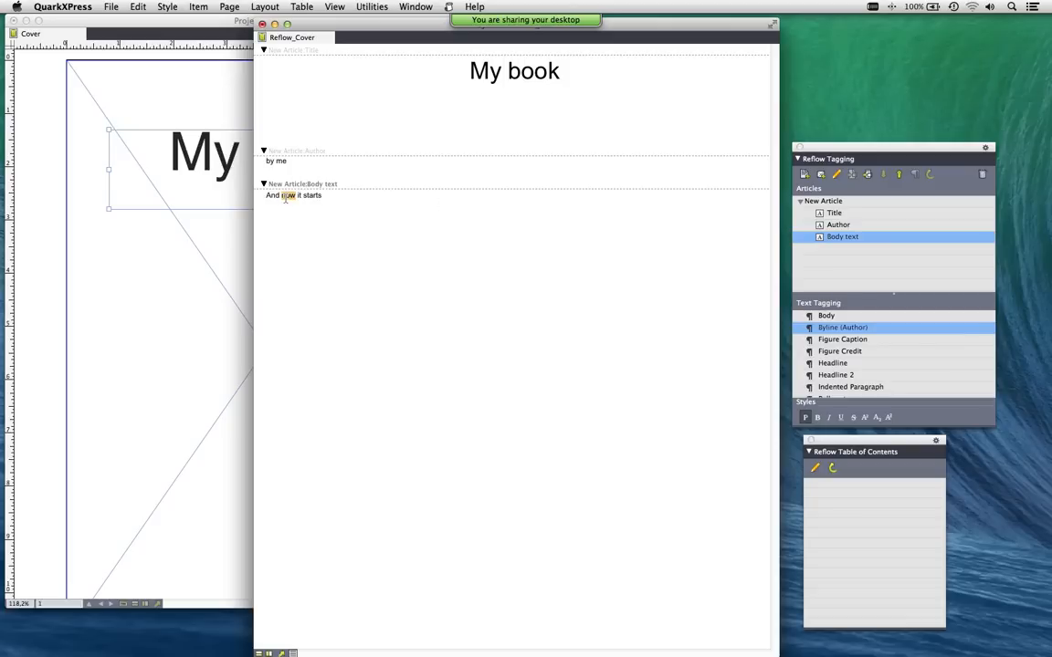
pyautogui.click(841, 417)
# Step: Export the project's reflow content as an ePub named "My book" to the Desktop
pyautogui.click(129, 336)
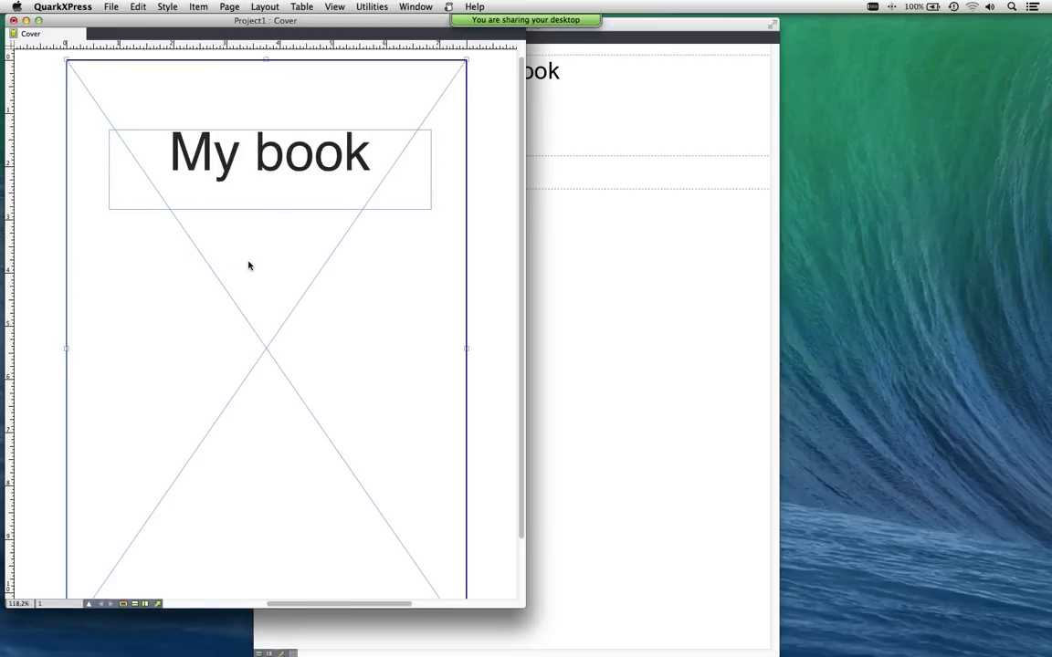
pyautogui.click(114, 7)
pyautogui.moveTo(138, 157)
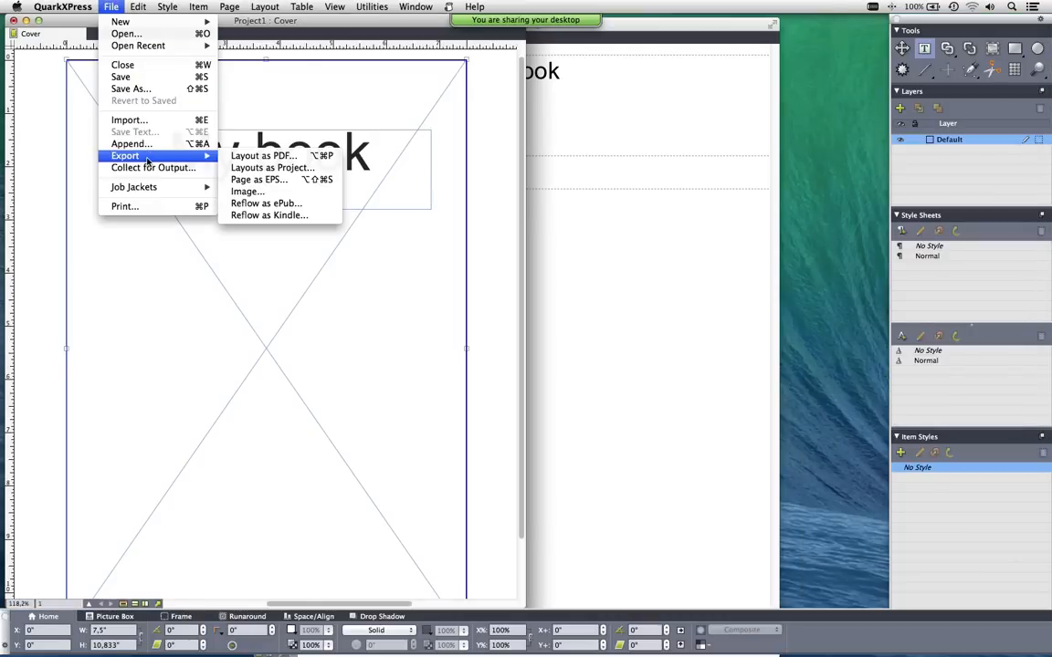
pyautogui.click(288, 203)
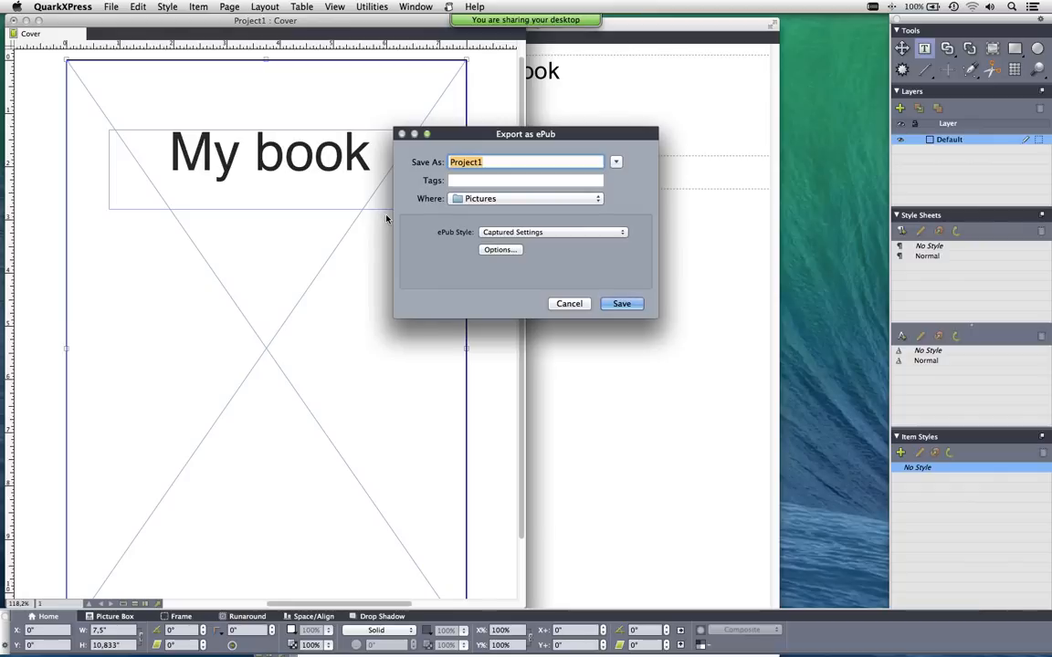
pyautogui.press('super+d')
pyautogui.write('My book')
pyautogui.click(618, 304)
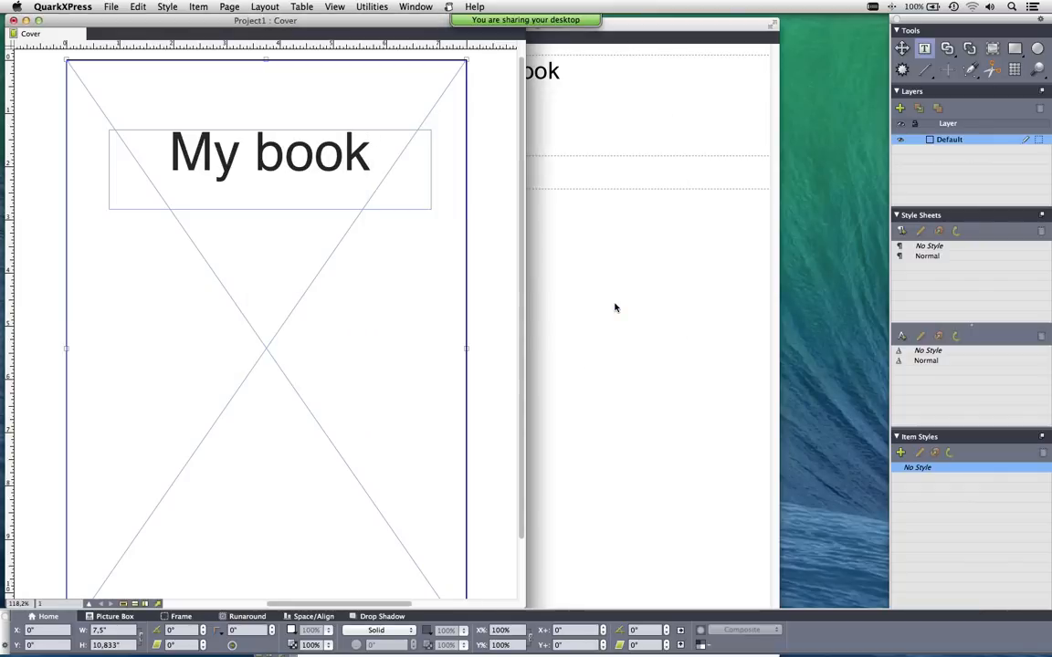
# Step: Switch to Finder, open a new Desktop window and collapse the Favorites list
pyautogui.press('super+Tab')
pyautogui.press('super+Tab')
pyautogui.press('super+Tab')
pyautogui.press('super+Tab')
pyautogui.press('super+Tab')
pyautogui.press('super+Tab')
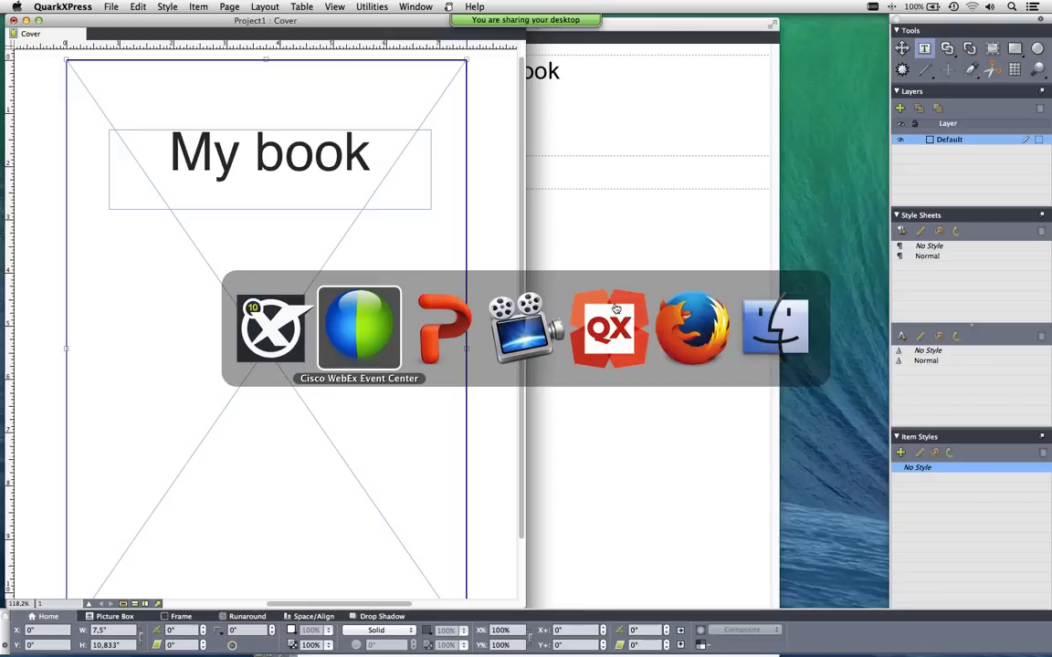
pyautogui.press('super+n')
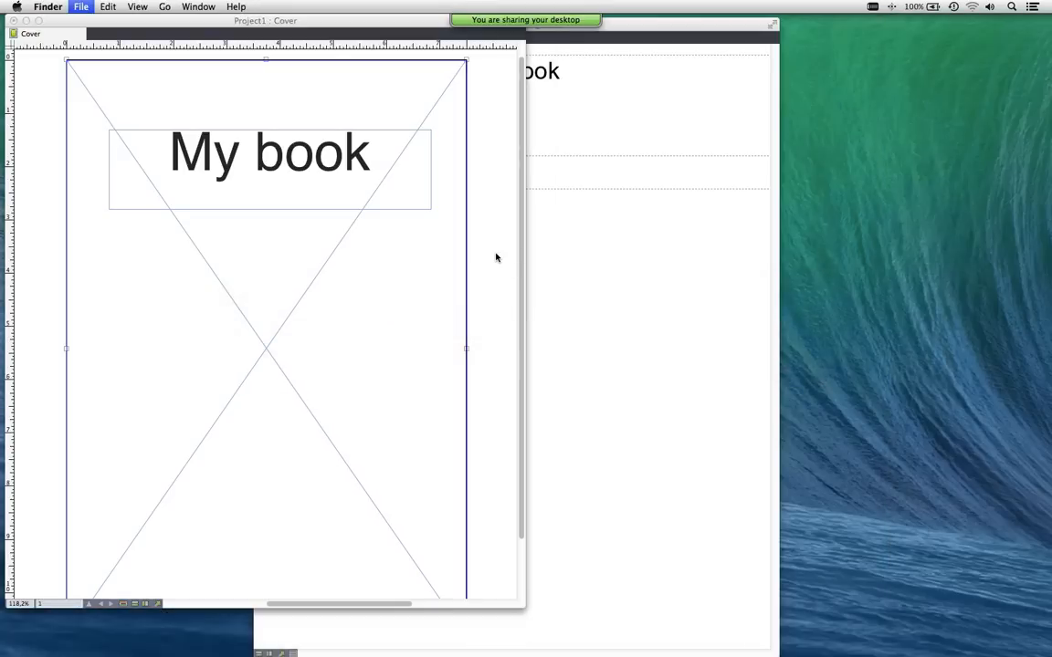
pyautogui.click(342, 203)
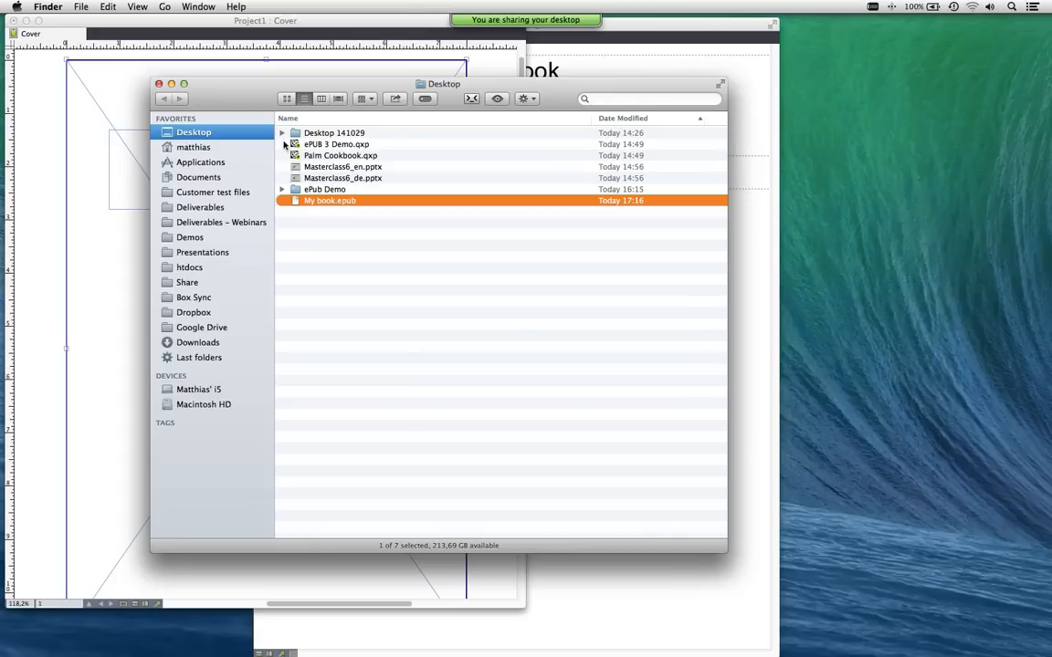
pyautogui.click(259, 120)
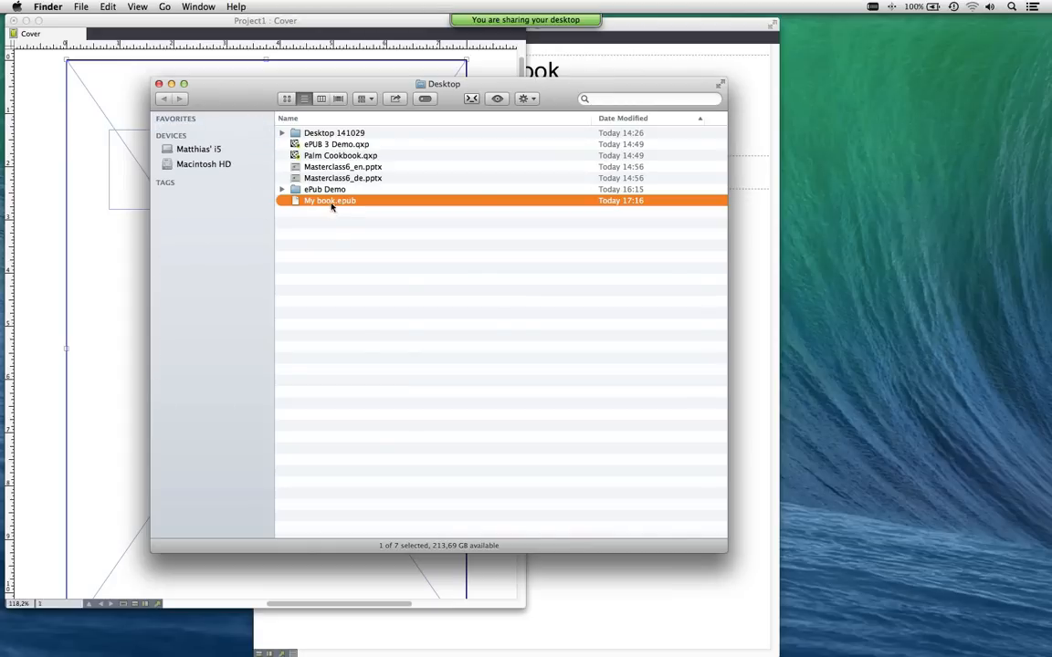
# Step: Open My book.epub from the Desktop with iBooks
pyautogui.rightClick(337, 203)
pyautogui.moveTo(470, 219)
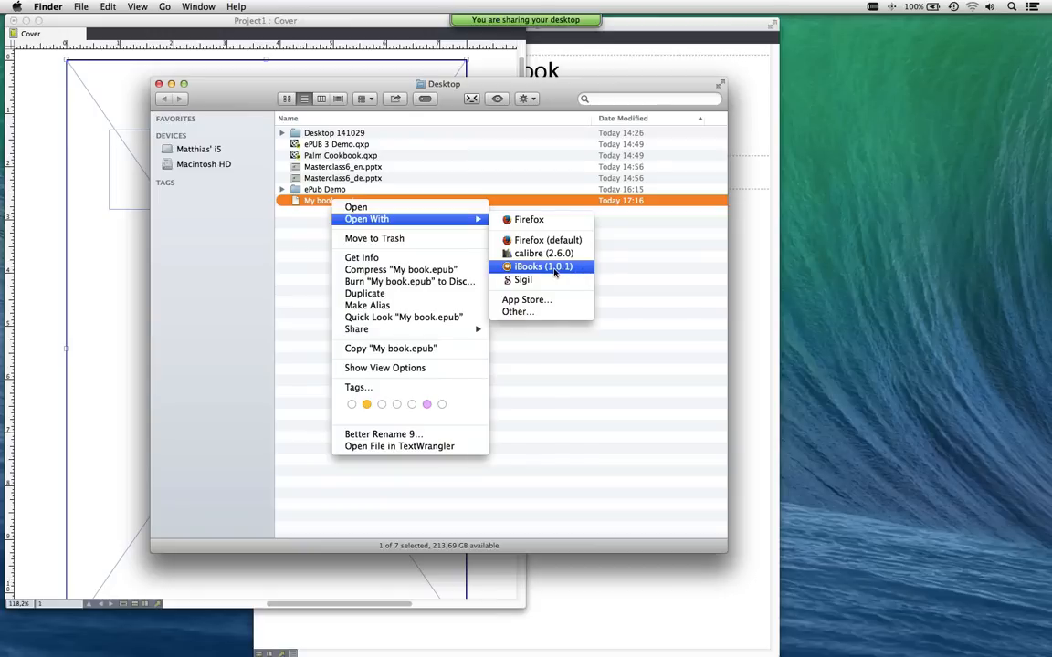
pyautogui.click(547, 267)
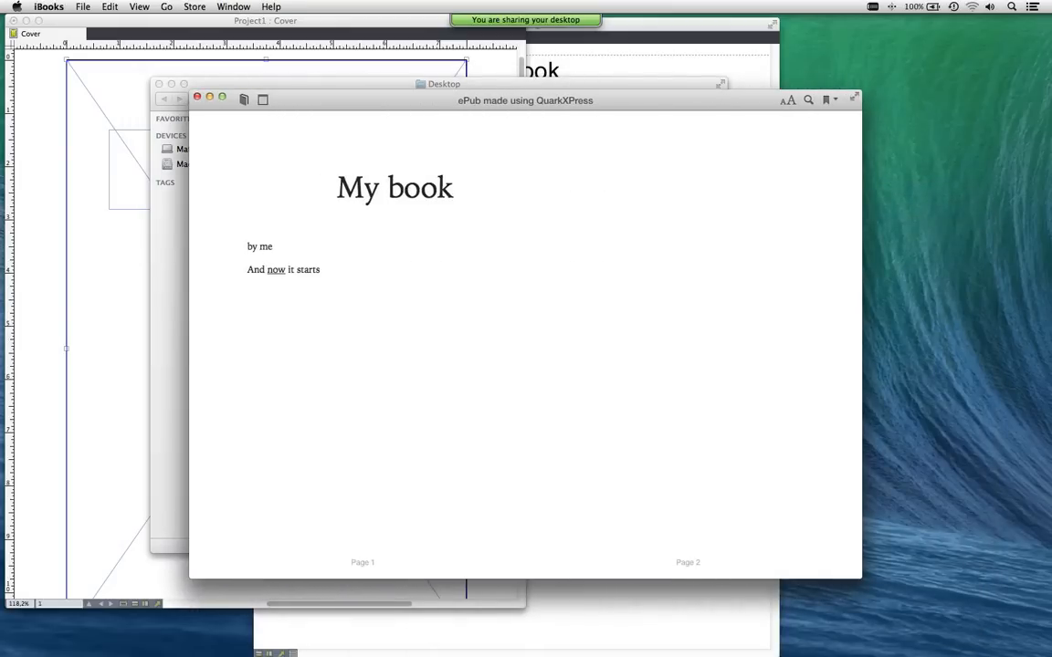
# Step: Examine the exported title, the underlined word in the body text and the book name shown in iBooks
pyautogui.moveTo(310, 164); pyautogui.dragTo(402, 183)
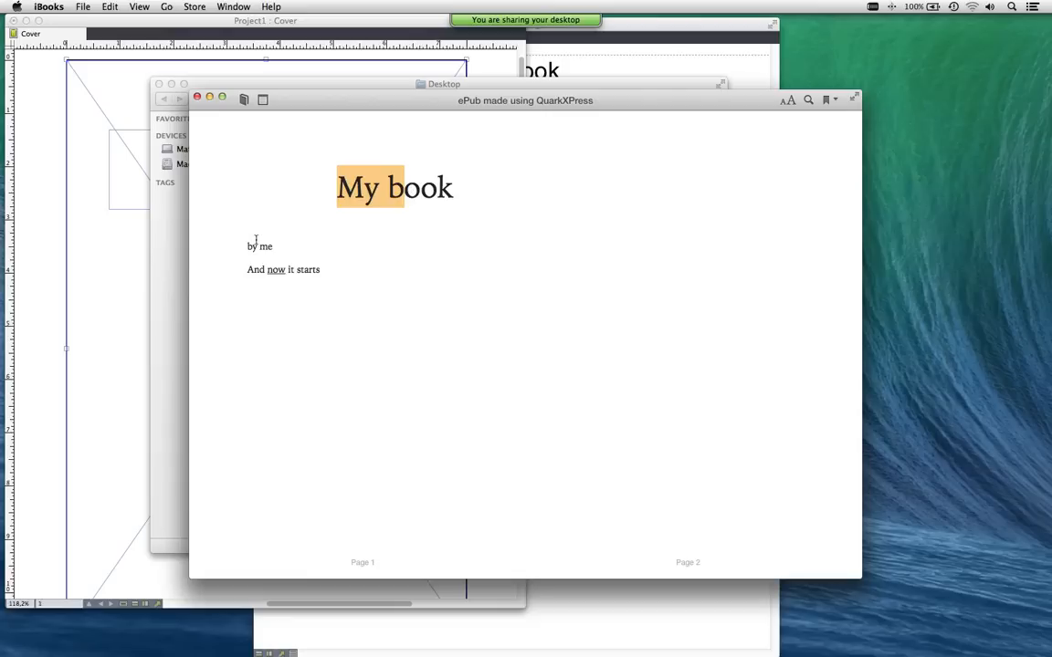
pyautogui.moveTo(248, 269); pyautogui.dragTo(302, 274)
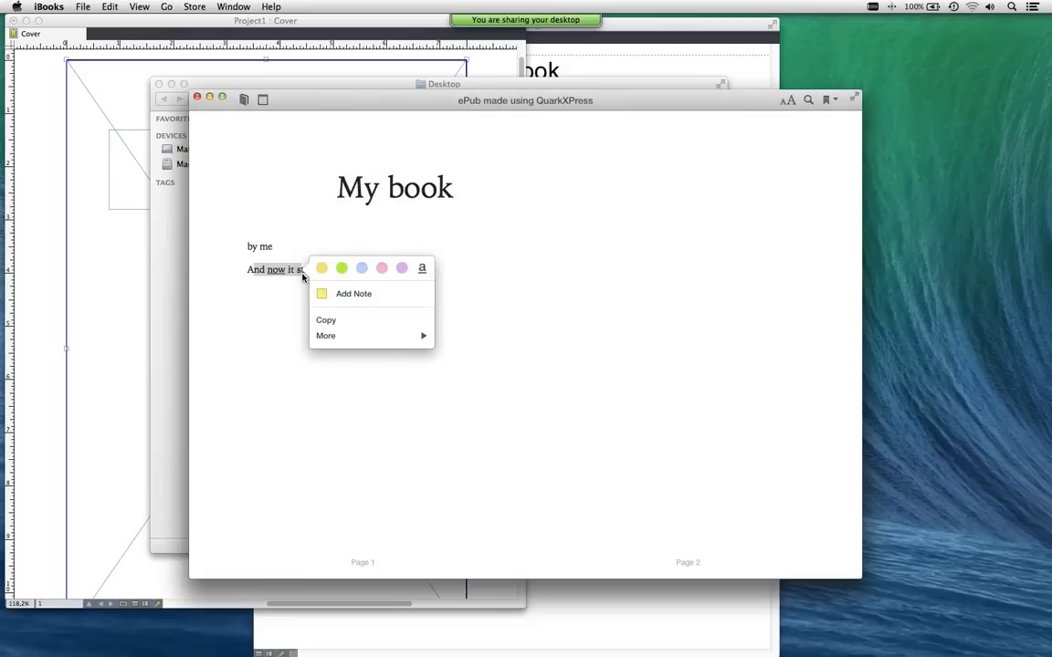
pyautogui.click(289, 299)
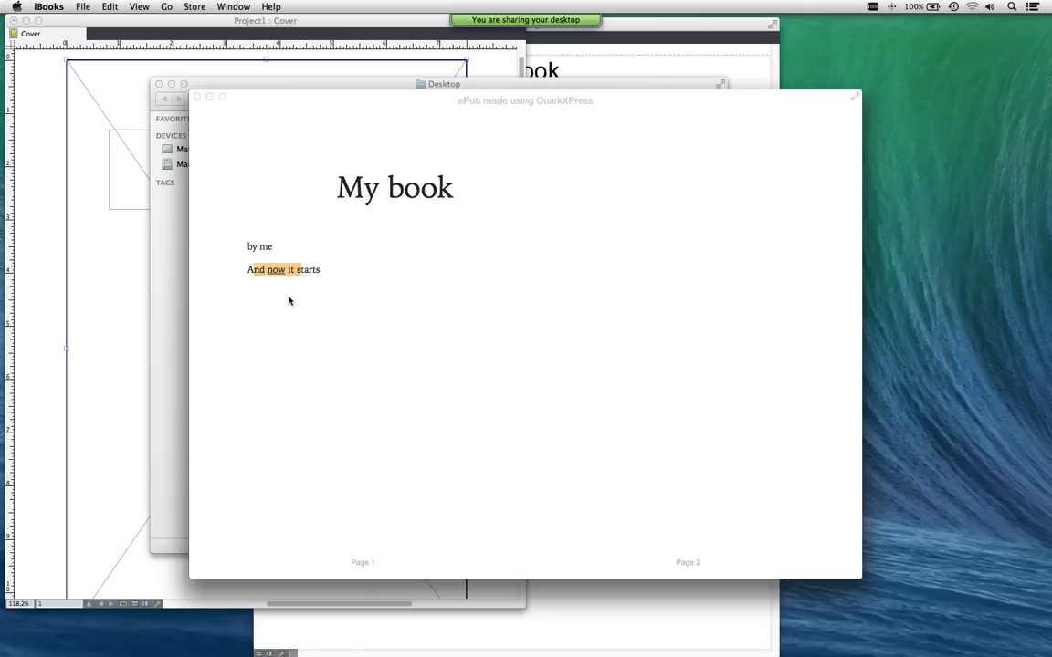
pyautogui.click(368, 293)
pyautogui.moveTo(457, 113)
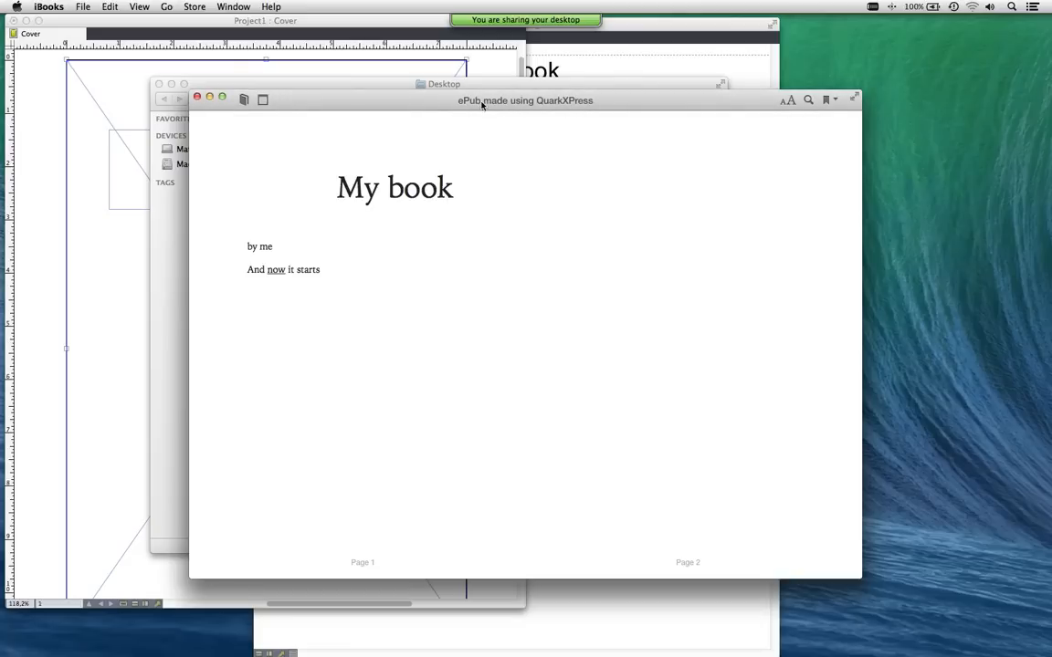
pyautogui.click(408, 645)
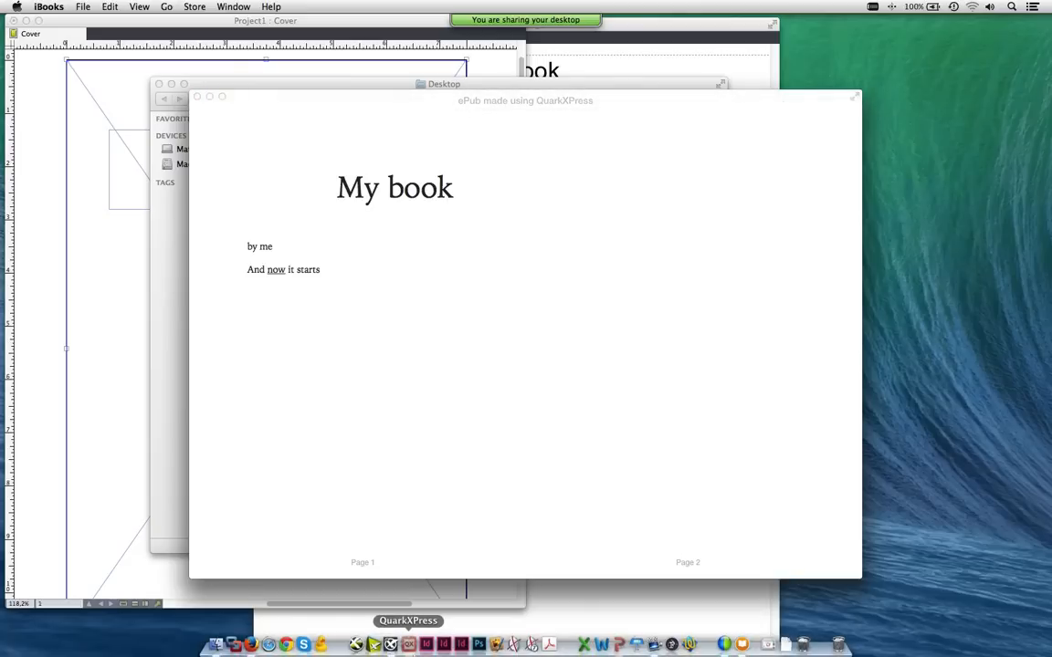
pyautogui.click(474, 104)
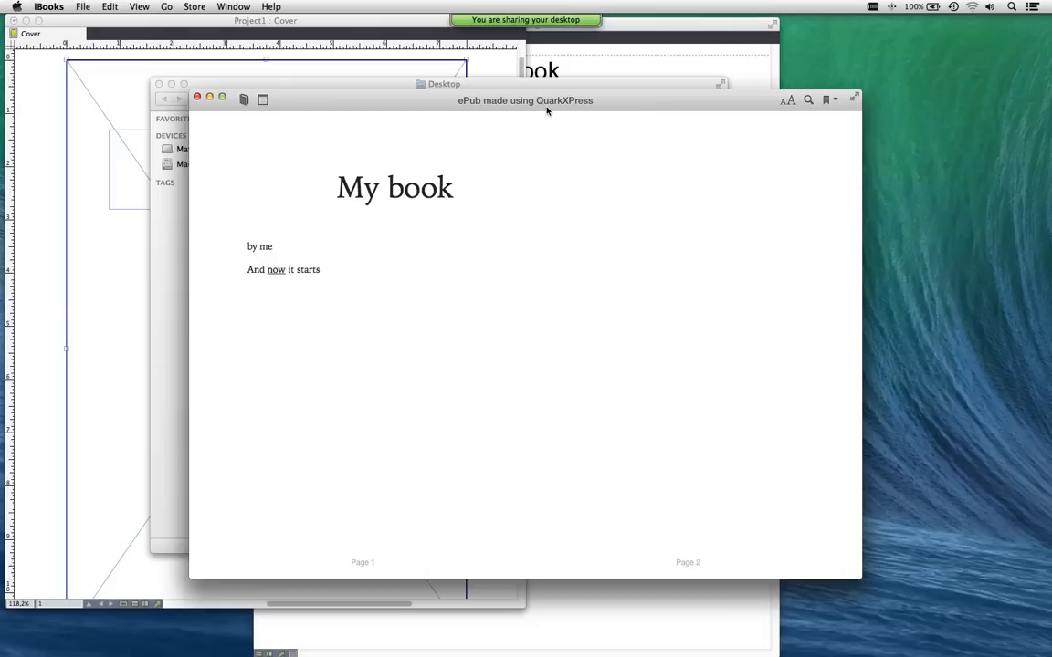
# Step: Switch to QuarkXPress and fill in the eBook metadata: title "My book by me", author "me", publisher "nobody" and copyright "me"
pyautogui.click(210, 64)
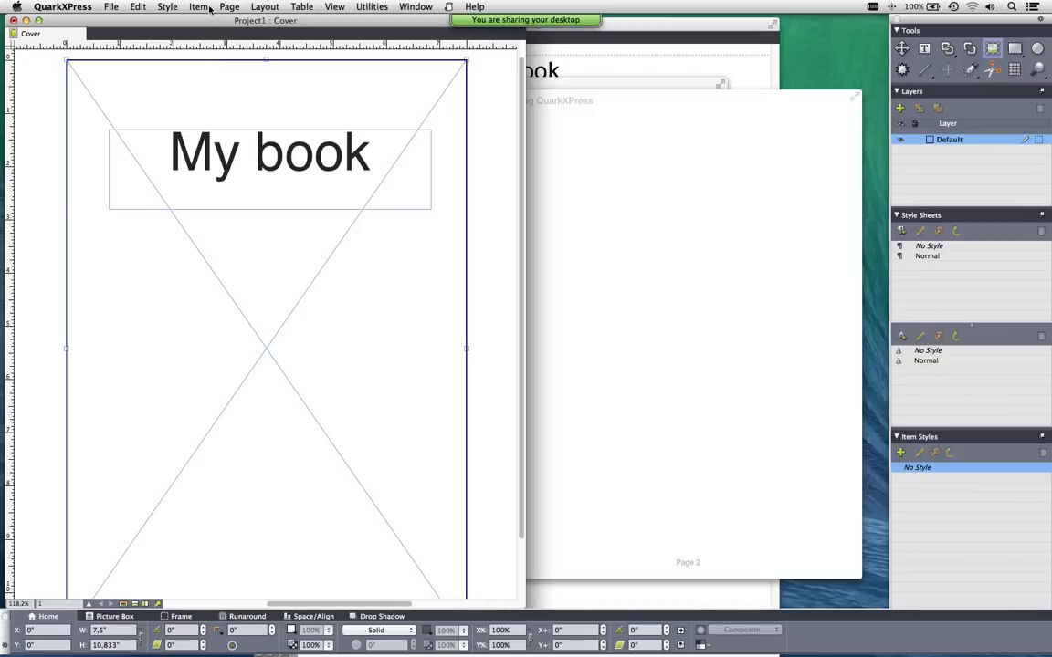
pyautogui.click(260, 8)
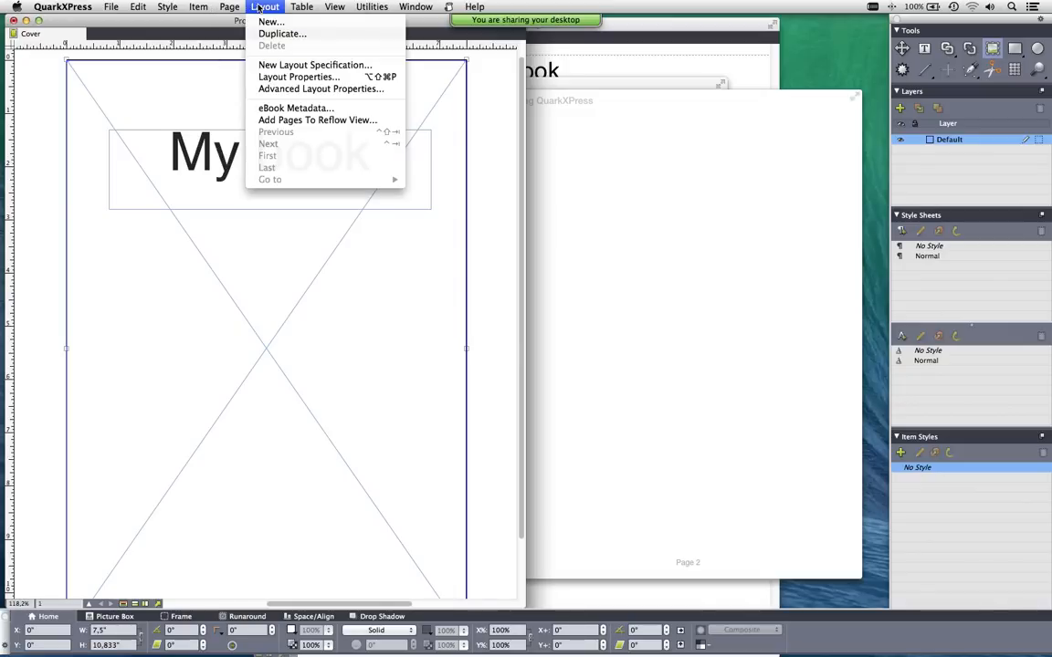
pyautogui.click(368, 110)
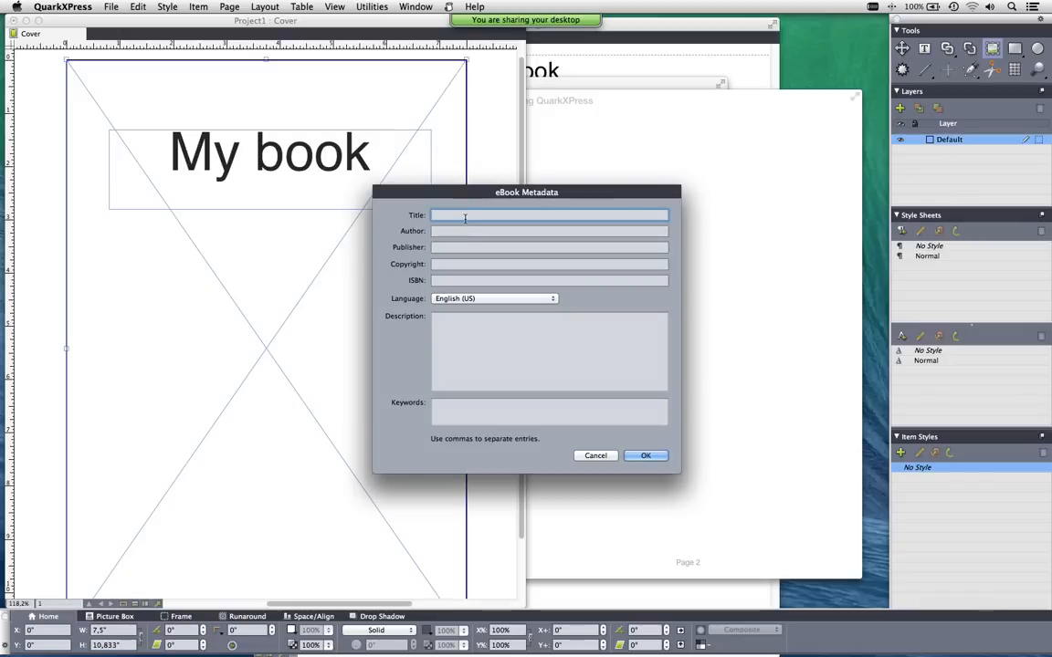
pyautogui.write('My book by me')
pyautogui.click(474, 231)
pyautogui.write('me')
pyautogui.press('Tab')
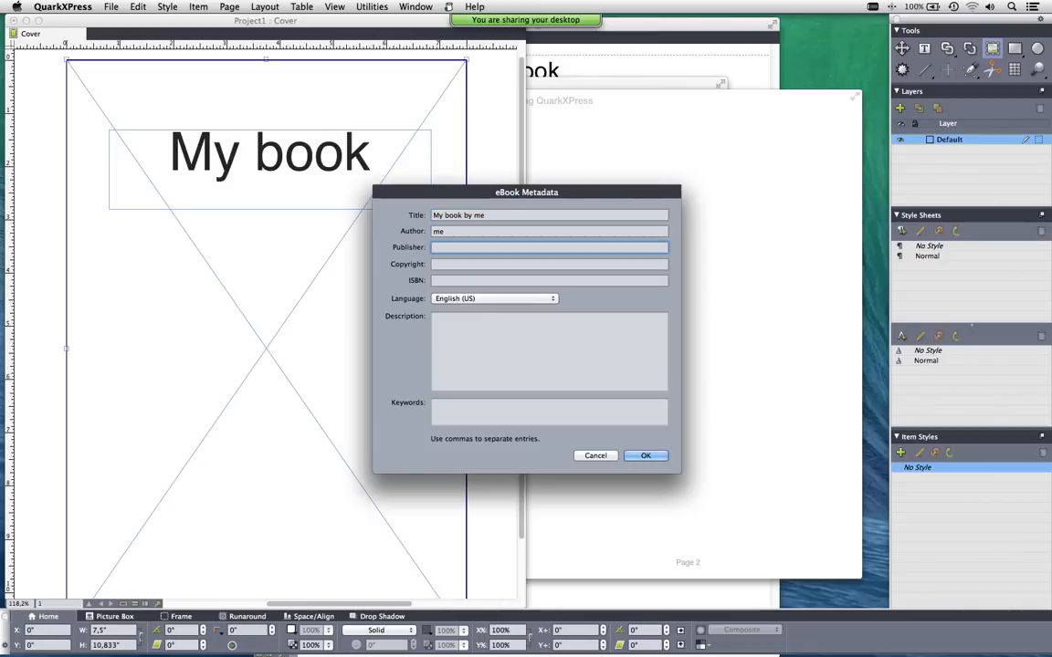
pyautogui.write('nobody')
pyautogui.press('Tab')
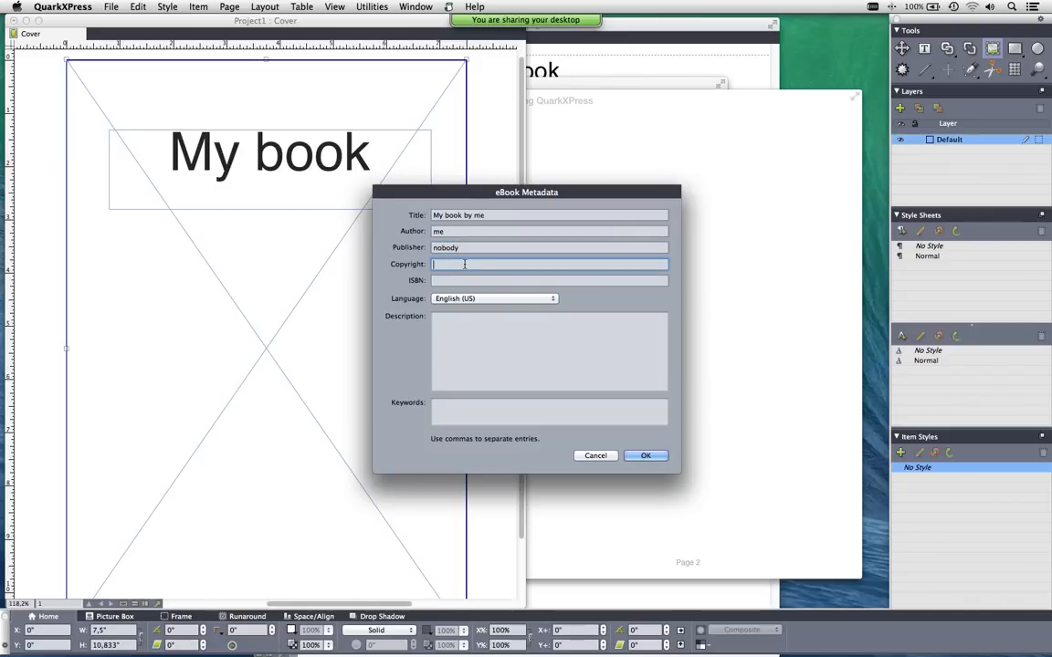
pyautogui.write('me')
pyautogui.press('Tab')
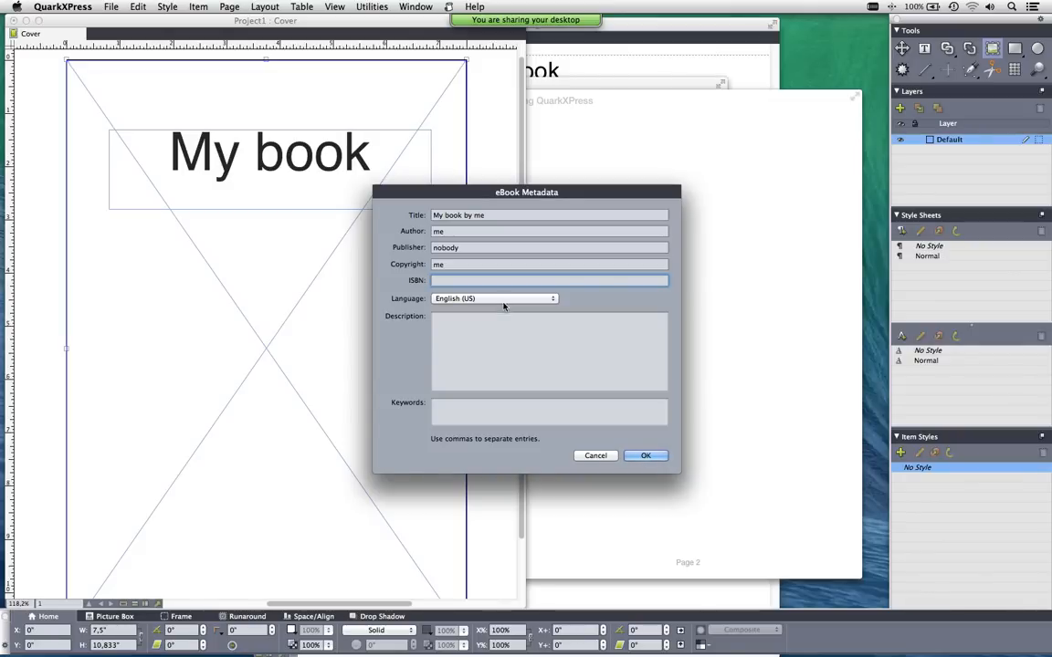
pyautogui.click(639, 454)
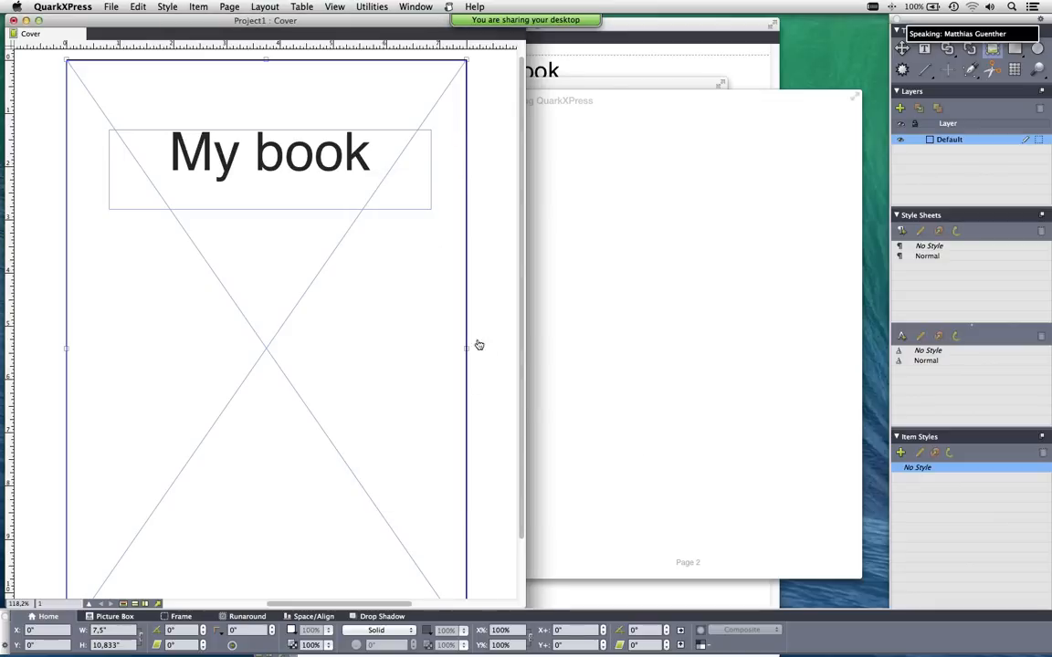
# Step: Switch to Finder and open My book.epub from the Desktop with Sigil
pyautogui.press('super+Tab')
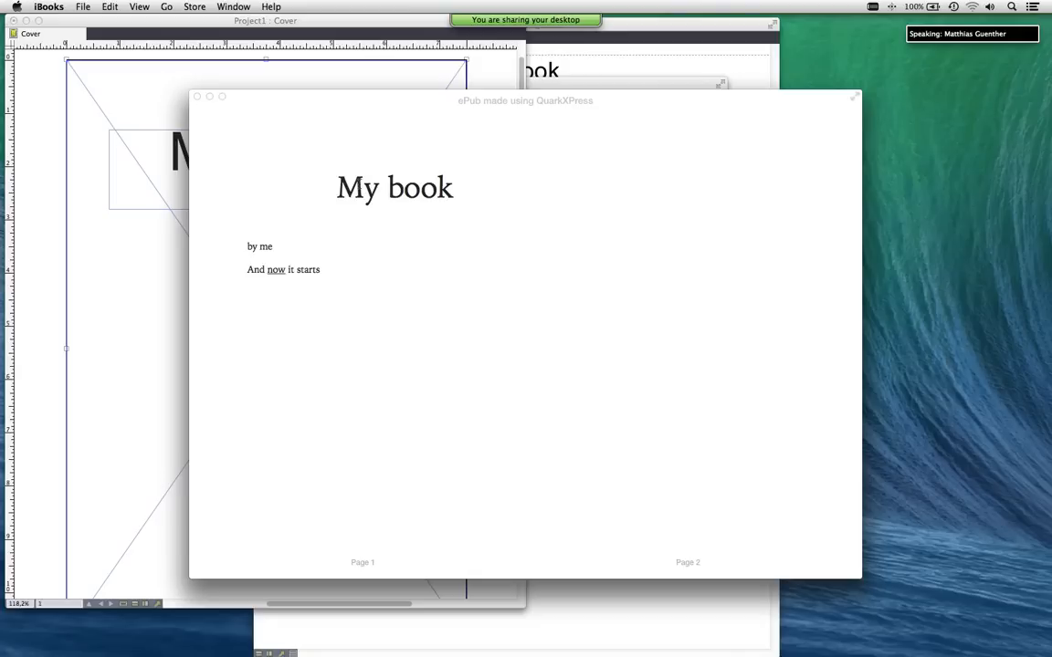
pyautogui.press('super+Tab')
pyautogui.press('super+Tab')
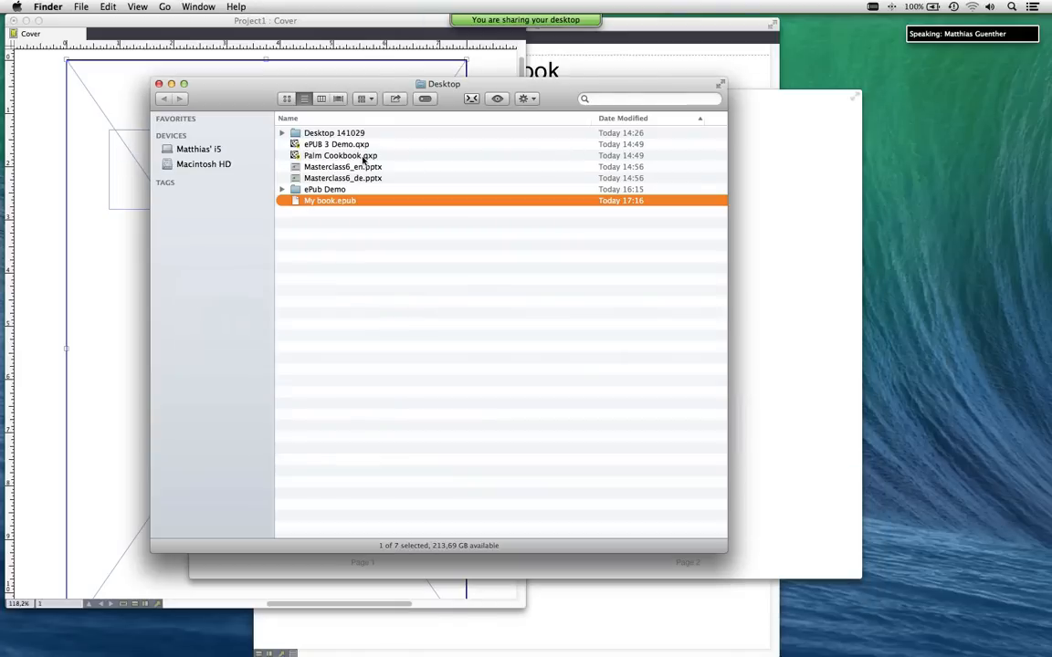
pyautogui.rightClick(317, 204)
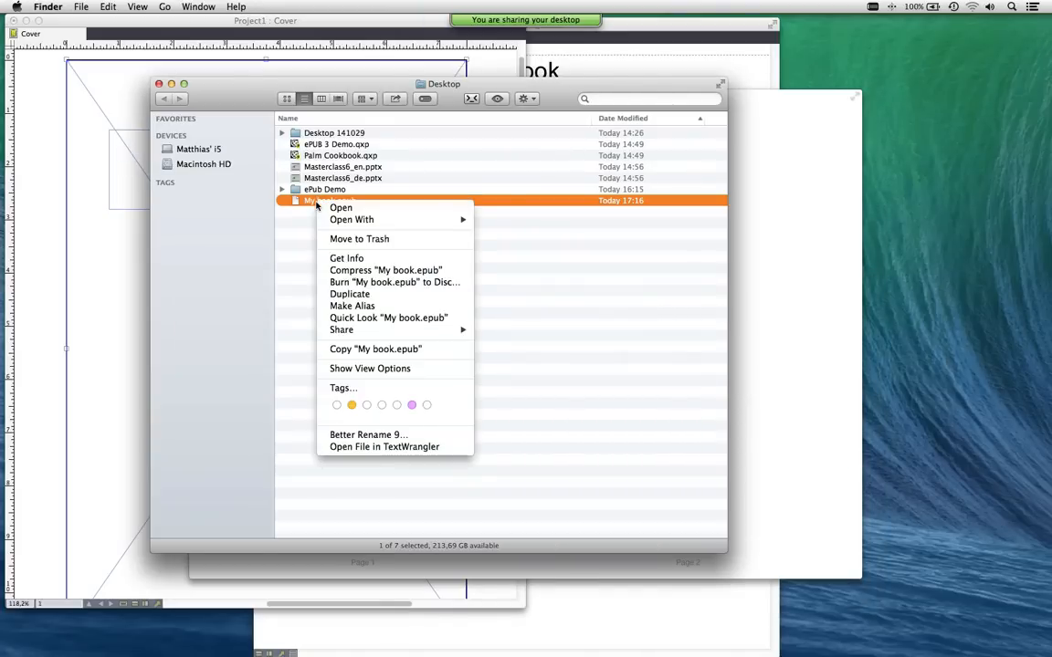
pyautogui.moveTo(365, 220)
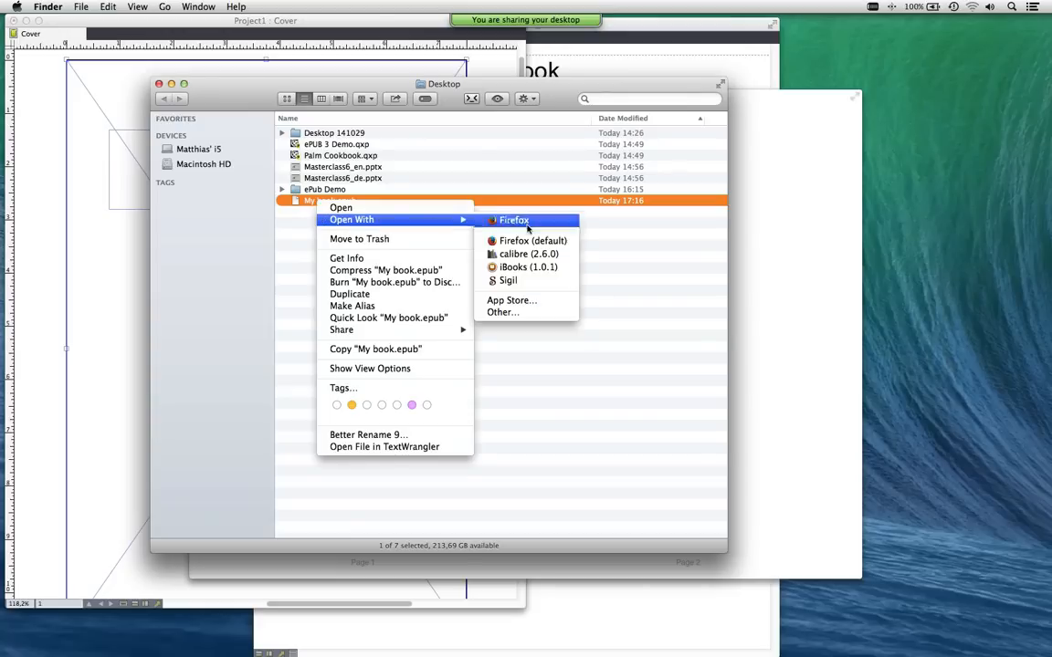
pyautogui.click(555, 289)
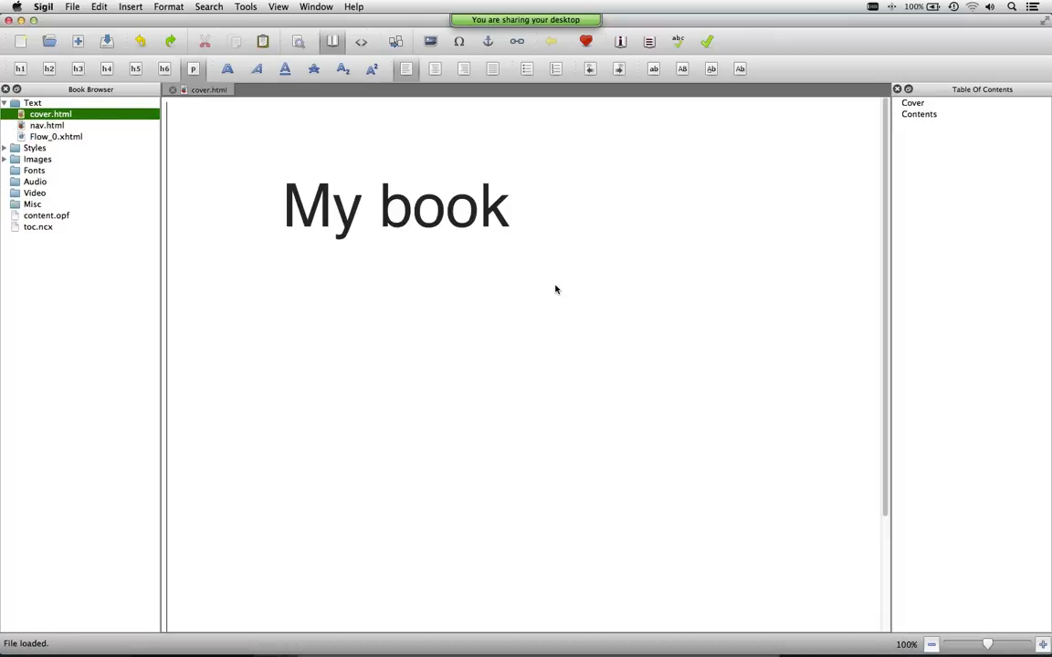
# Step: Examine the exported cover.html, nav.html and Flow_0.xhtml pages of the ePub in Sigil's book view
pyautogui.click(54, 111)
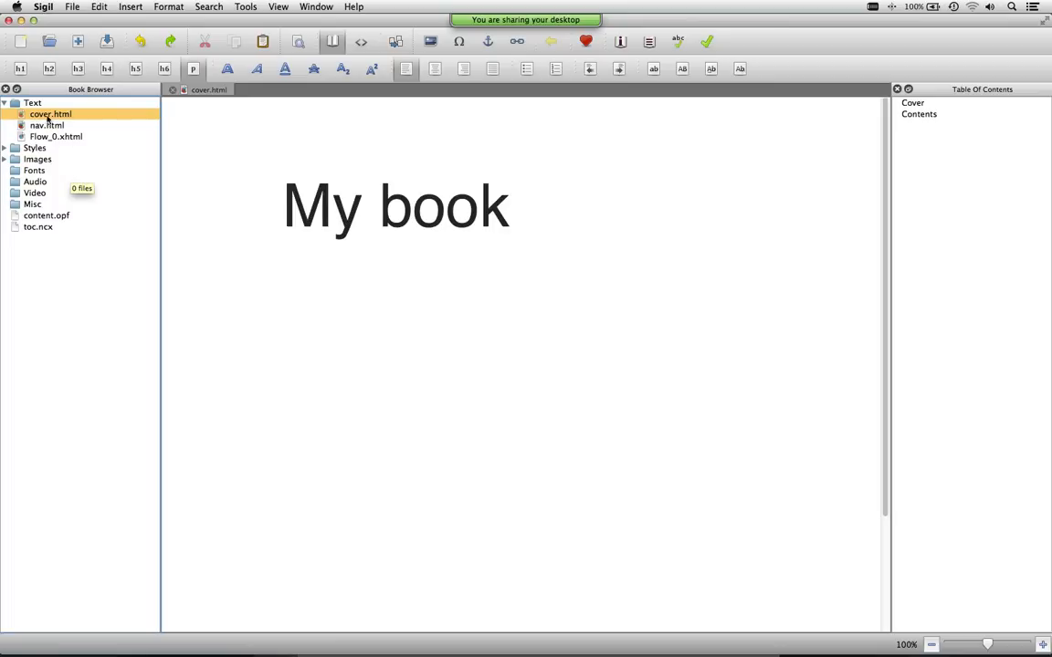
pyautogui.click(352, 229)
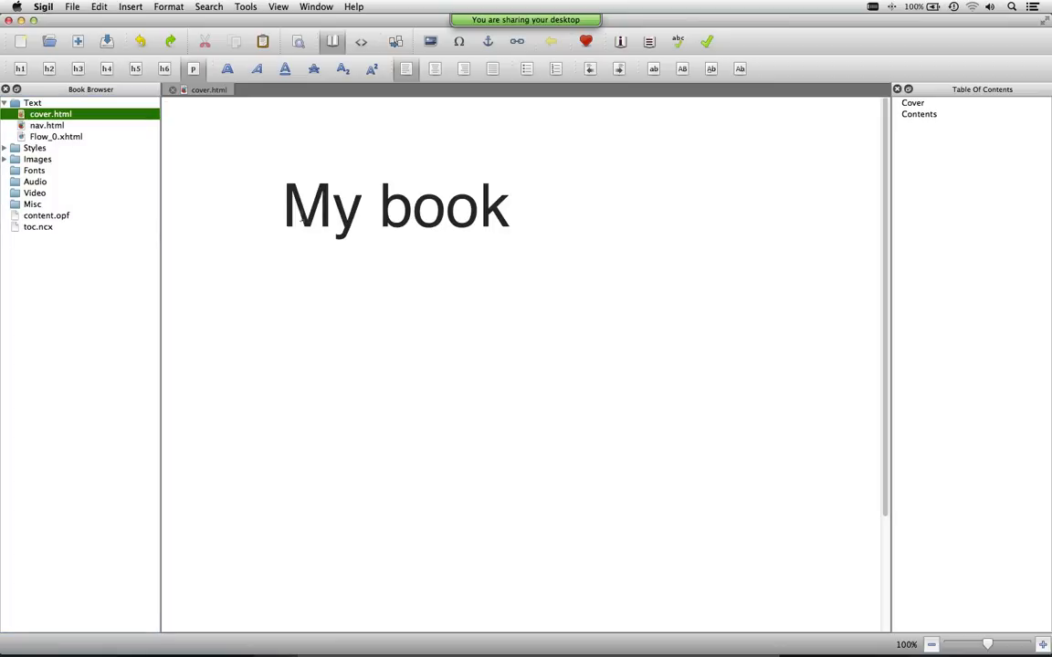
pyautogui.press('super+a')
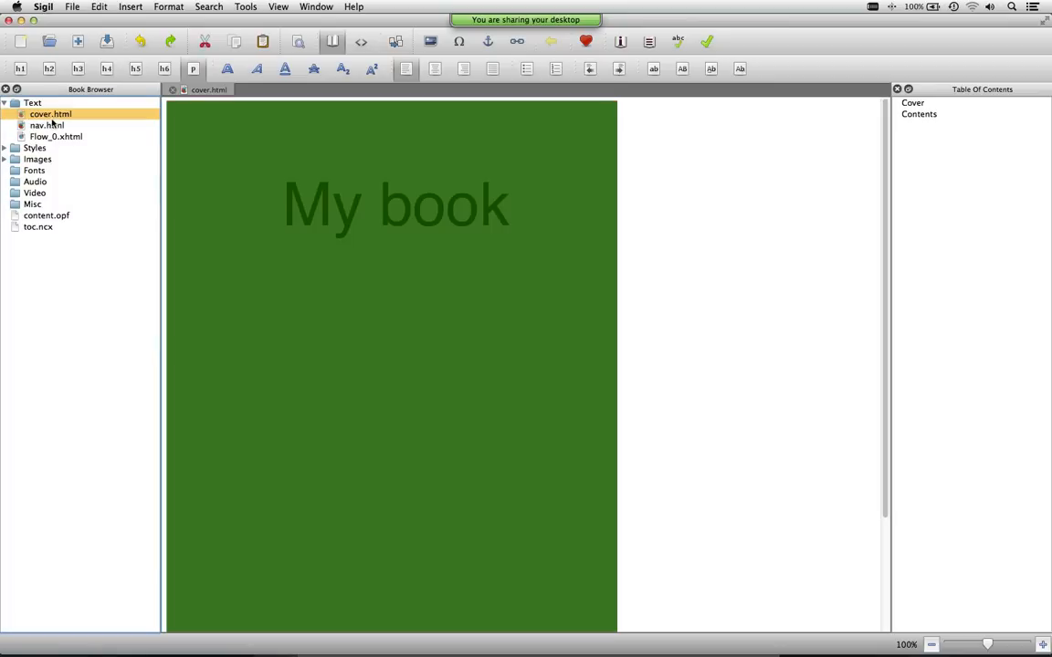
pyautogui.doubleClick(50, 126)
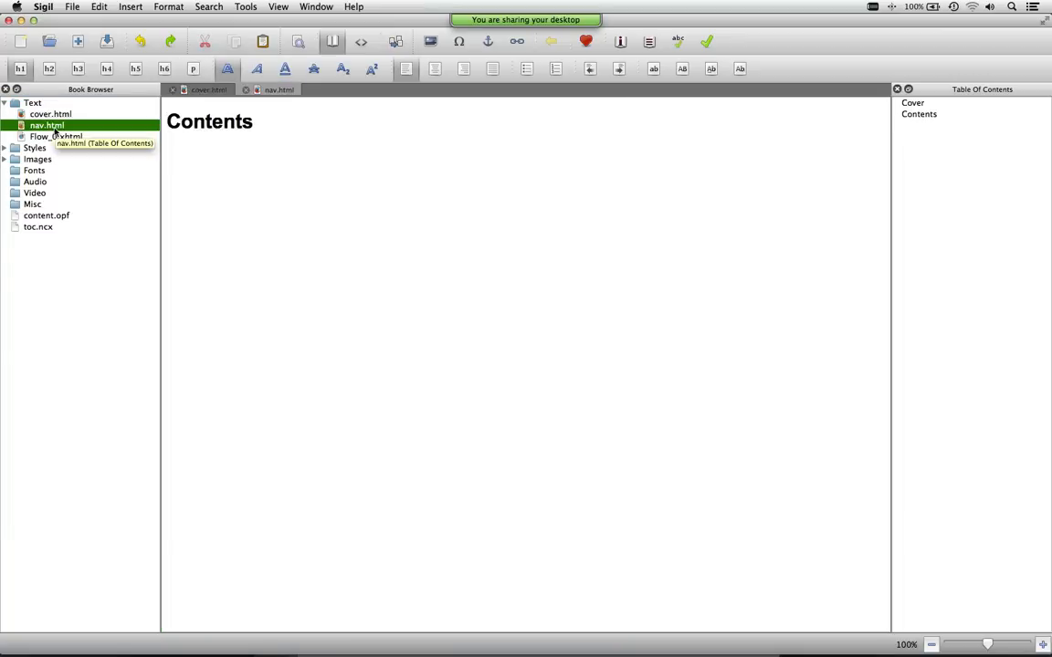
pyautogui.moveTo(205, 122); pyautogui.dragTo(252, 122)
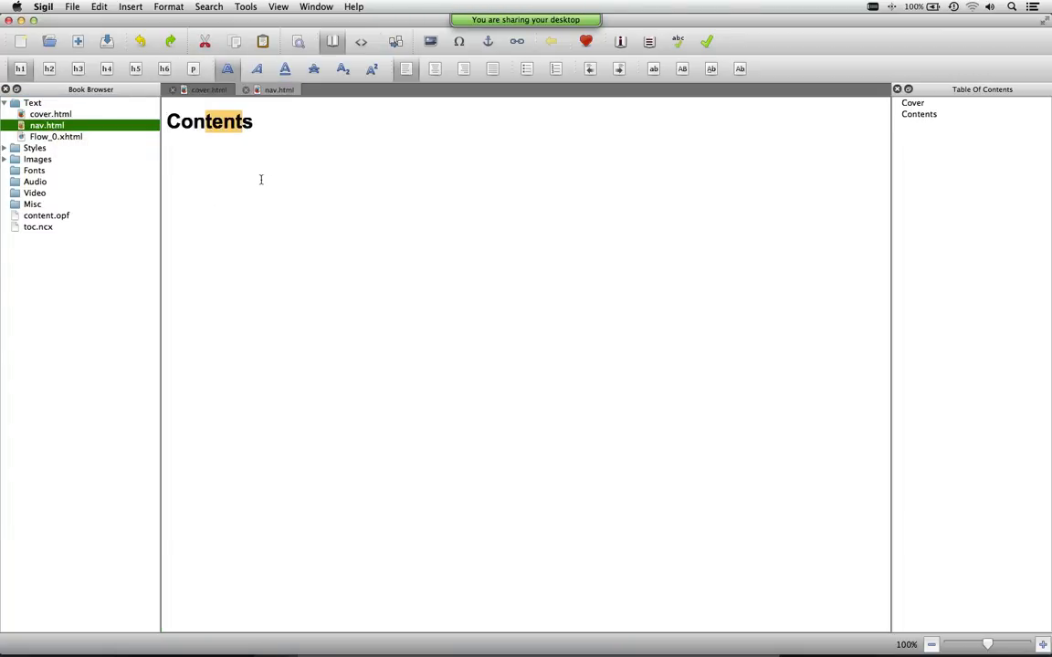
pyautogui.doubleClick(70, 139)
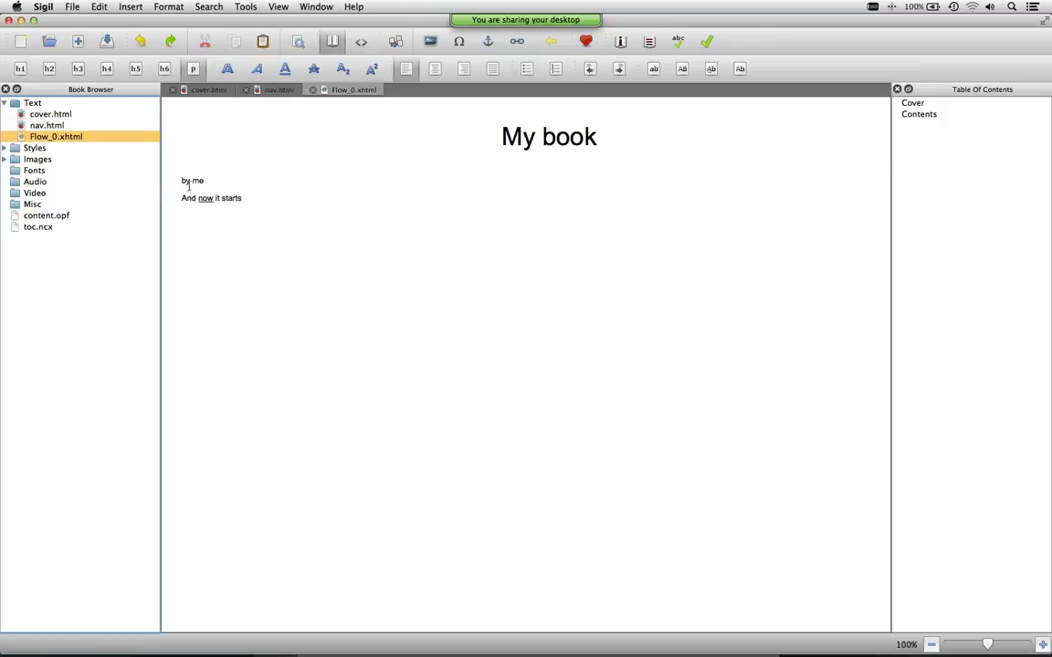
pyautogui.moveTo(192, 181); pyautogui.dragTo(242, 198)
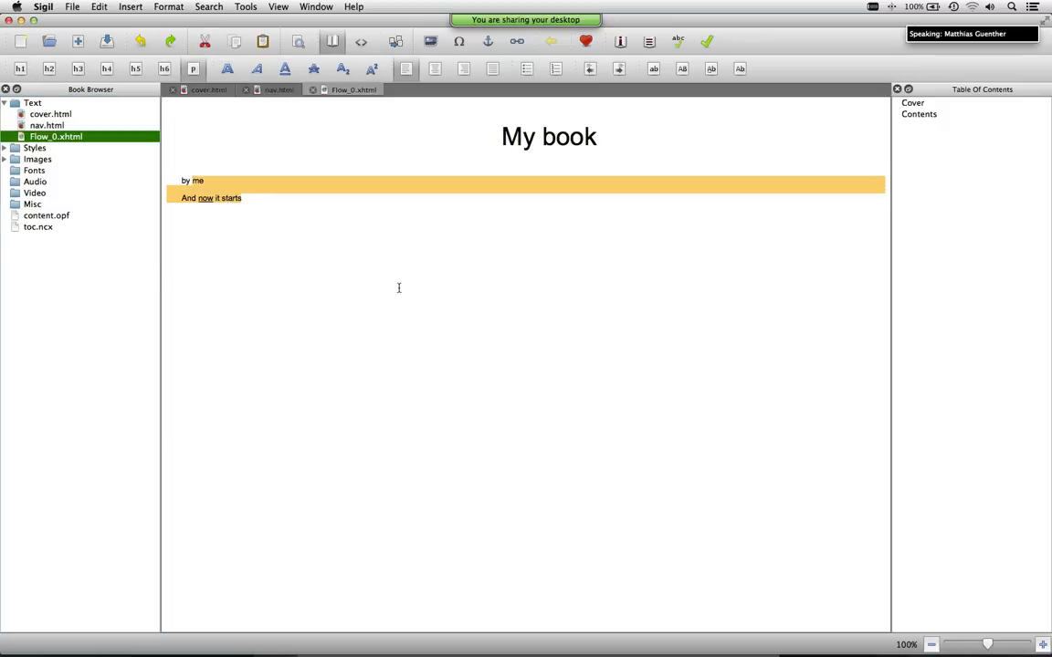
# Step: Open style.css from the ePub's Styles folder and examine its class definitions, including chapter-name and pullquote
pyautogui.click(5, 148)
pyautogui.click(6, 148)
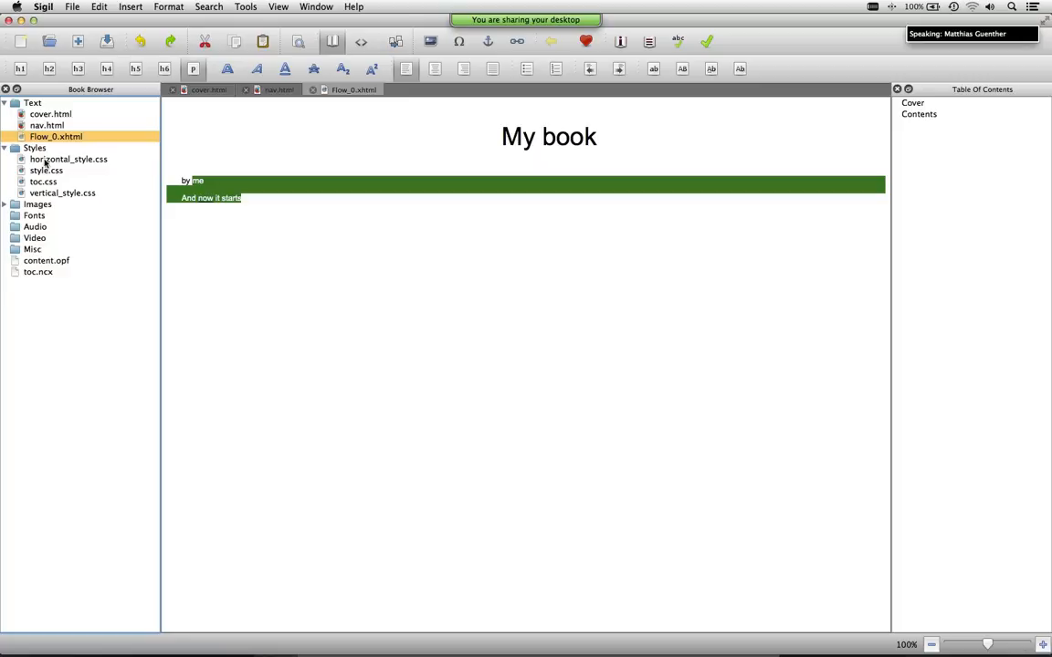
pyautogui.click(43, 159)
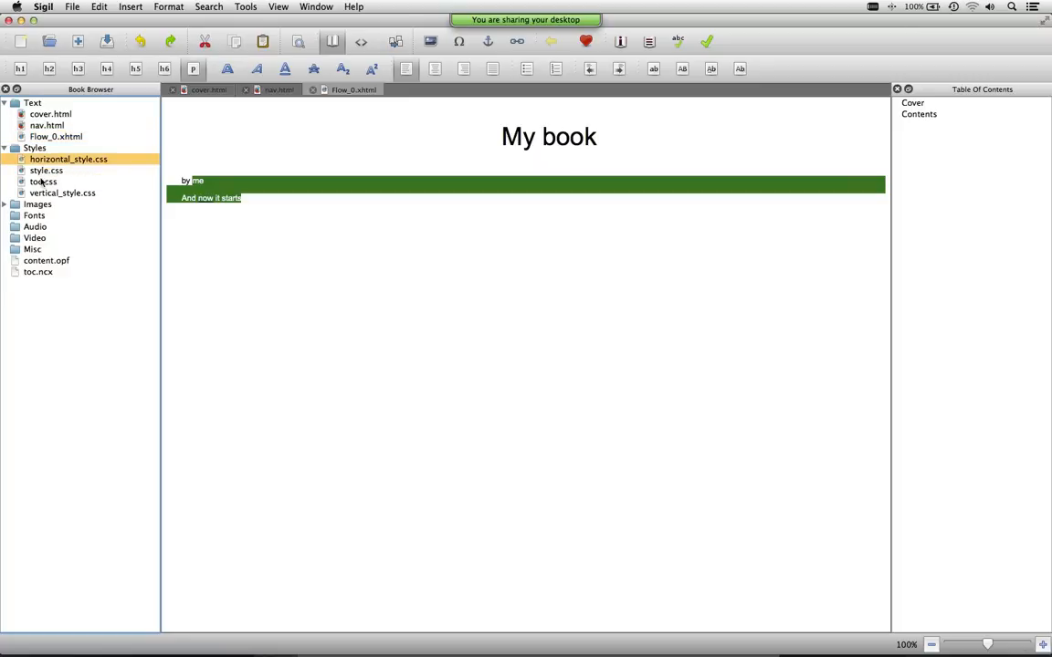
pyautogui.doubleClick(44, 170)
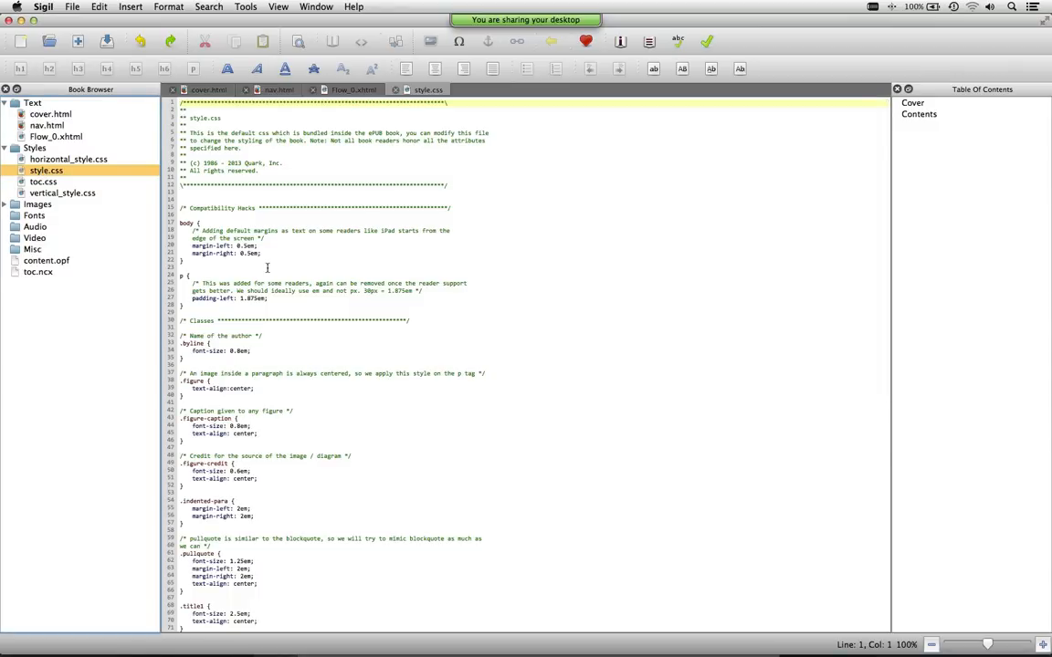
pyautogui.scroll(-5, 260, 318)
pyautogui.scroll(-4, 260, 317)
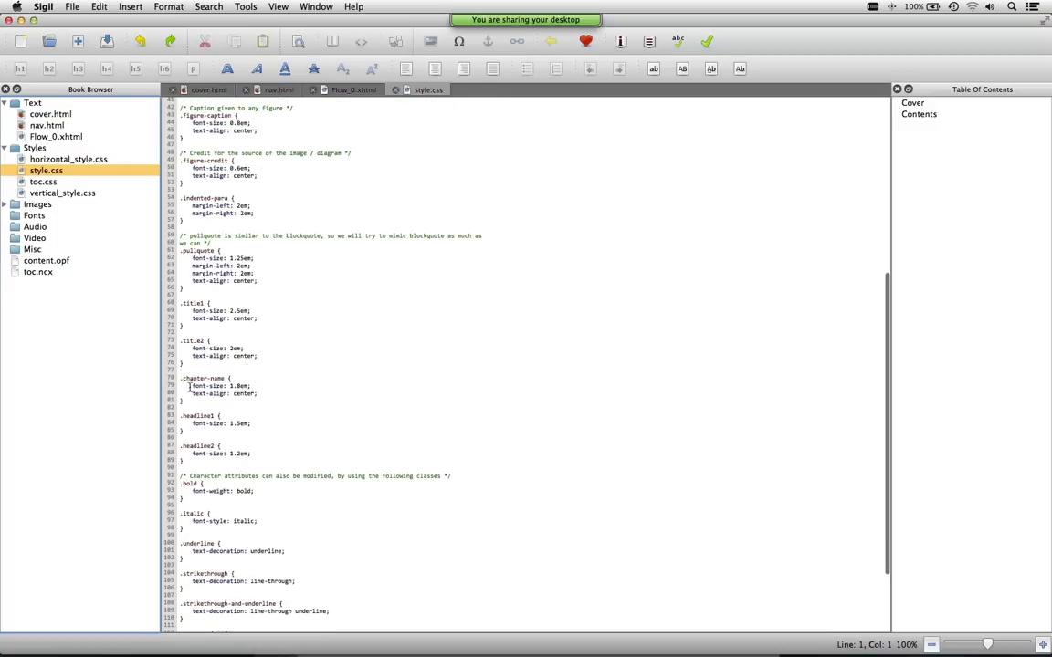
pyautogui.doubleClick(237, 386)
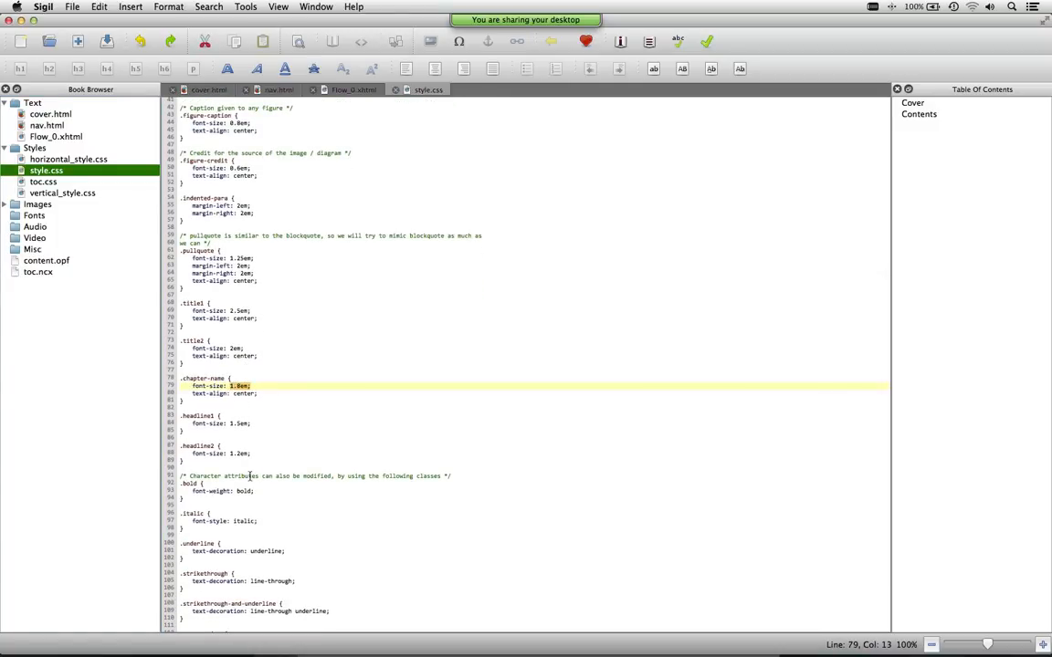
pyautogui.scroll(-4, 250, 475)
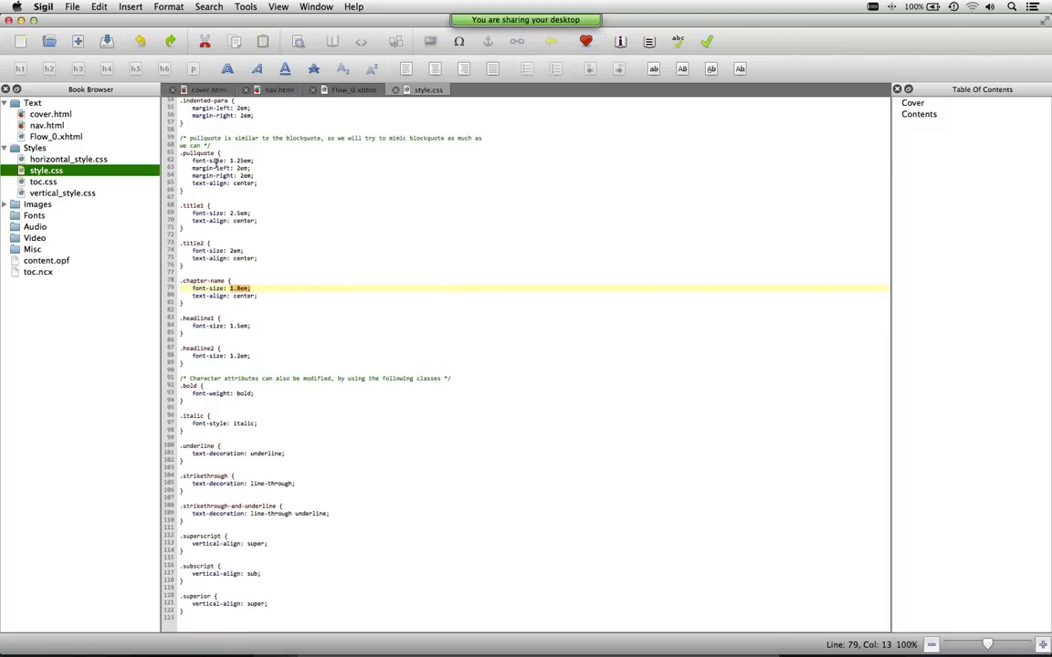
pyautogui.moveTo(195, 153); pyautogui.dragTo(244, 176)
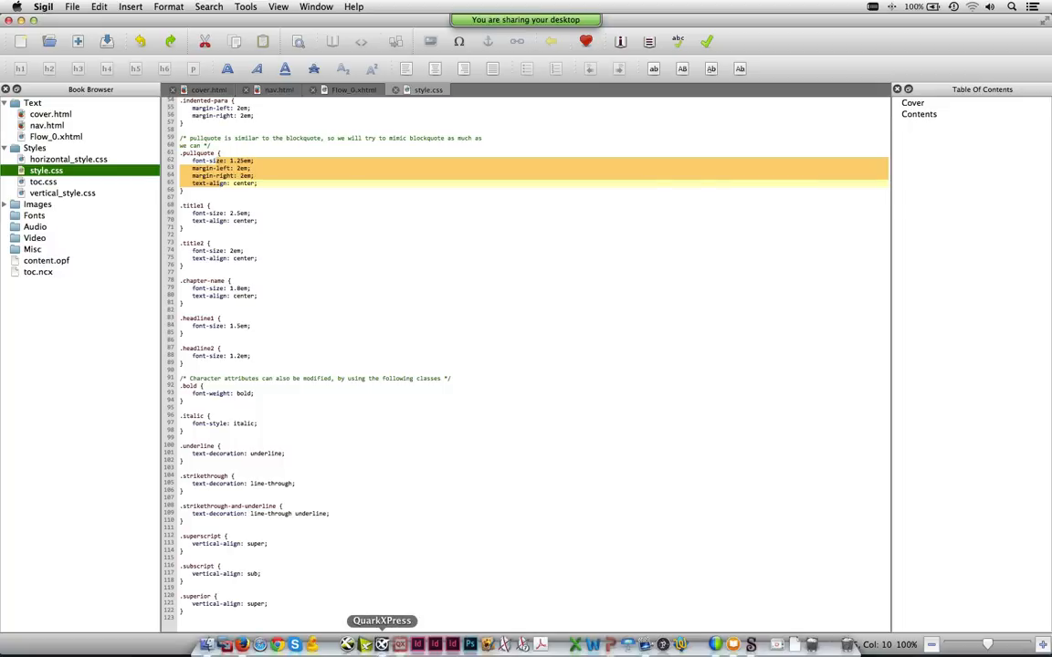
# Step: Reveal the QuarkXPress application in its Finder folder and hide all other applications
pyautogui.rightClick(382, 645)
pyautogui.moveTo(475, 571)
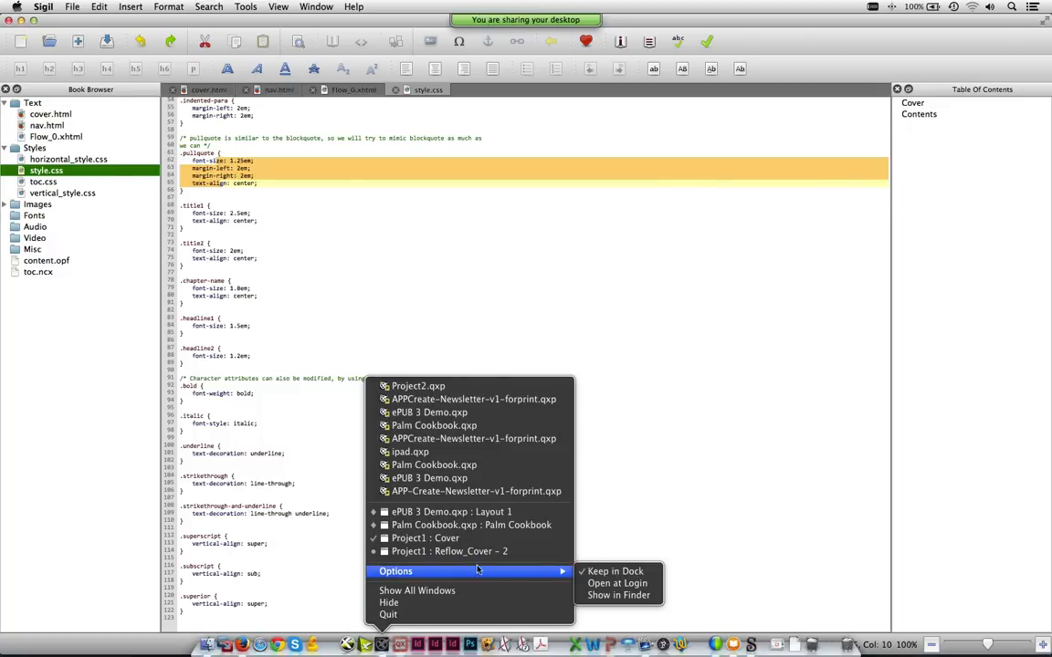
pyautogui.click(623, 595)
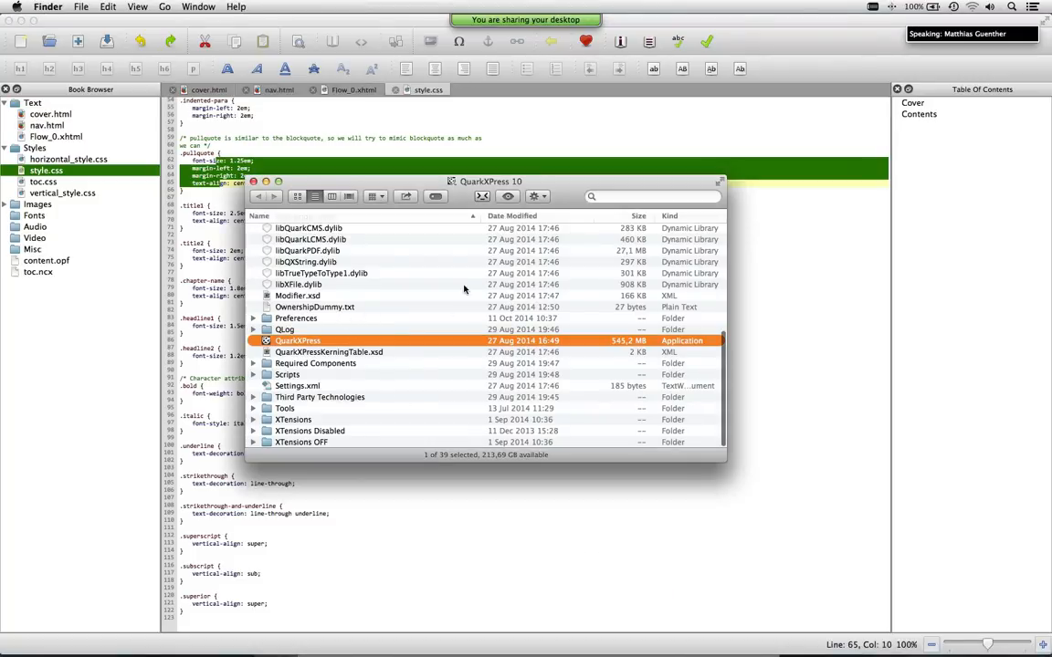
pyautogui.press('alt+super+h')
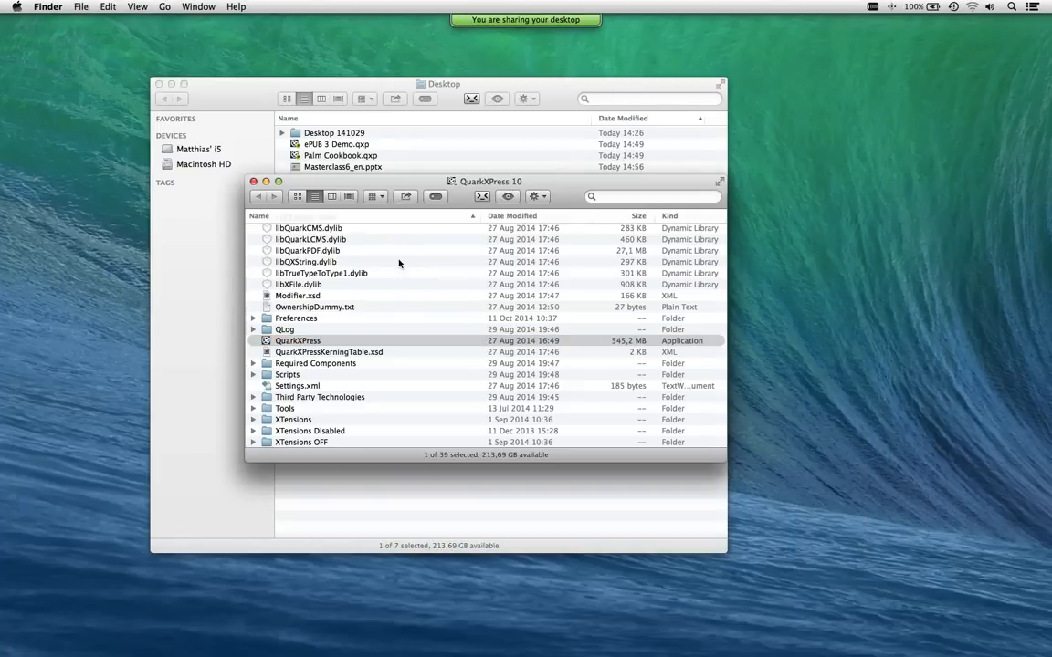
# Step: Open the Templates folder inside XTensions > DigitalPublishing and select the four CSS files from horizontal_style.css to vertical_style.css
pyautogui.scroll(-1, 327, 342)
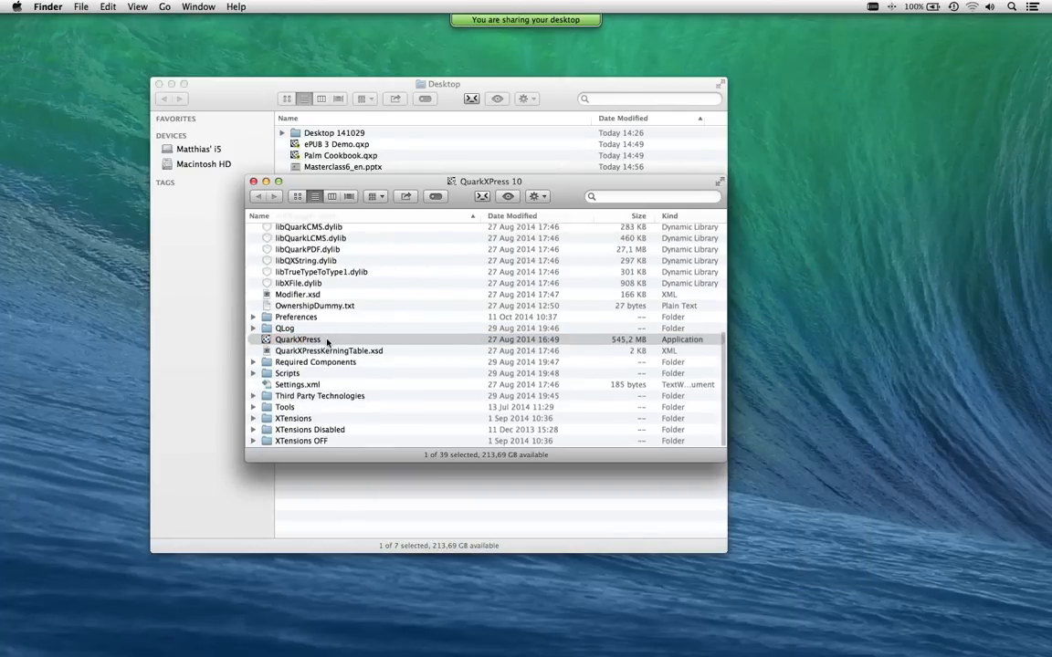
pyautogui.click(297, 420)
pyautogui.doubleClick(297, 420)
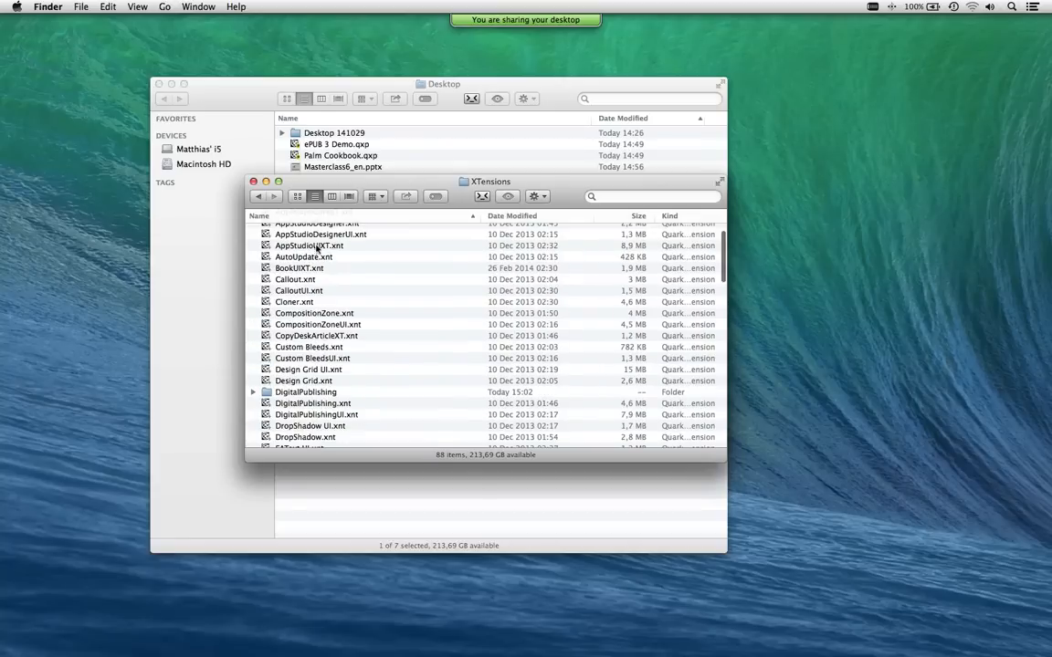
pyautogui.scroll(2, 342, 284)
pyautogui.scroll(-5, 328, 301)
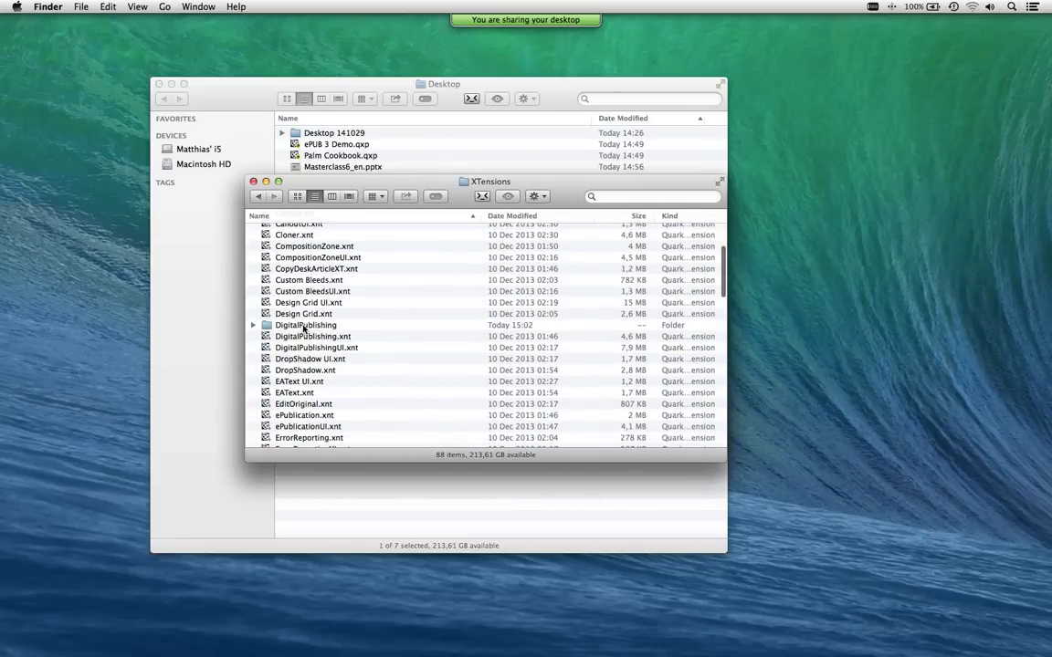
pyautogui.doubleClick(306, 327)
pyautogui.doubleClick(297, 232)
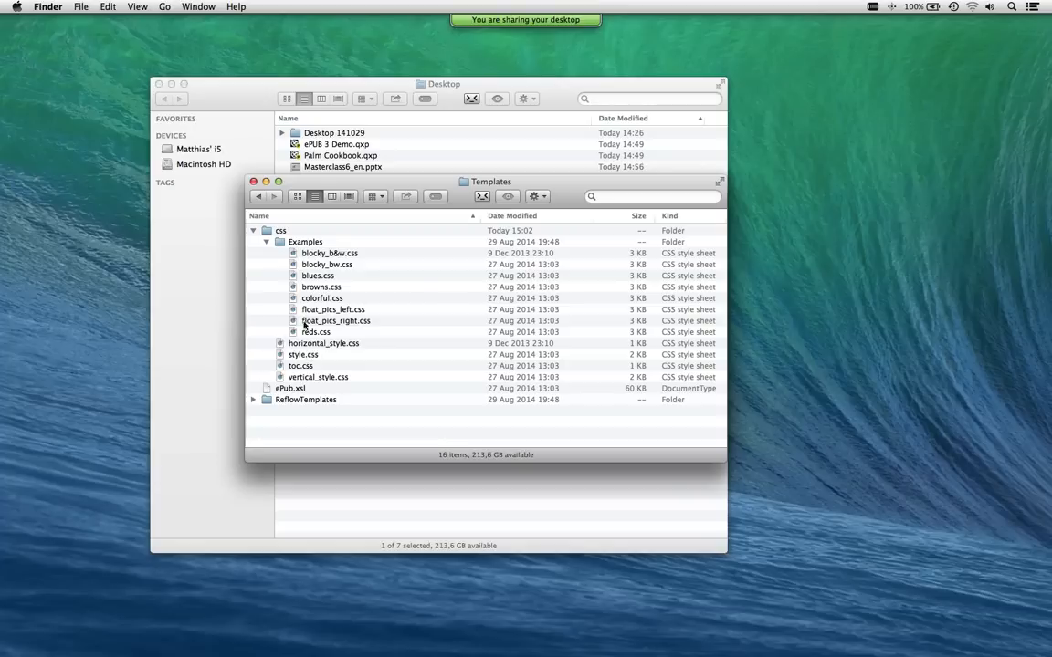
pyautogui.click(292, 378)
pyautogui.keyDown('shift'); pyautogui.click(306, 343); pyautogui.keyUp('shift')
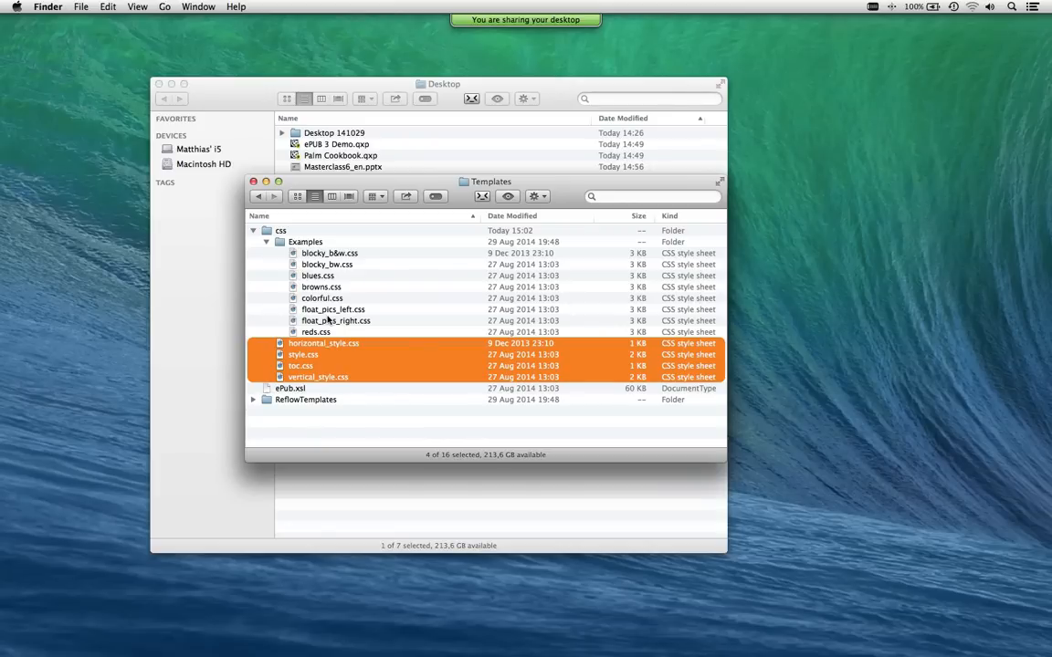
# Step: Switch to QuarkXPress, bring the Palm Cookbook.qxp project to the front and enlarge its window
pyautogui.press('super+Tab')
pyautogui.press('super+Tab')
pyautogui.press('super+Tab')
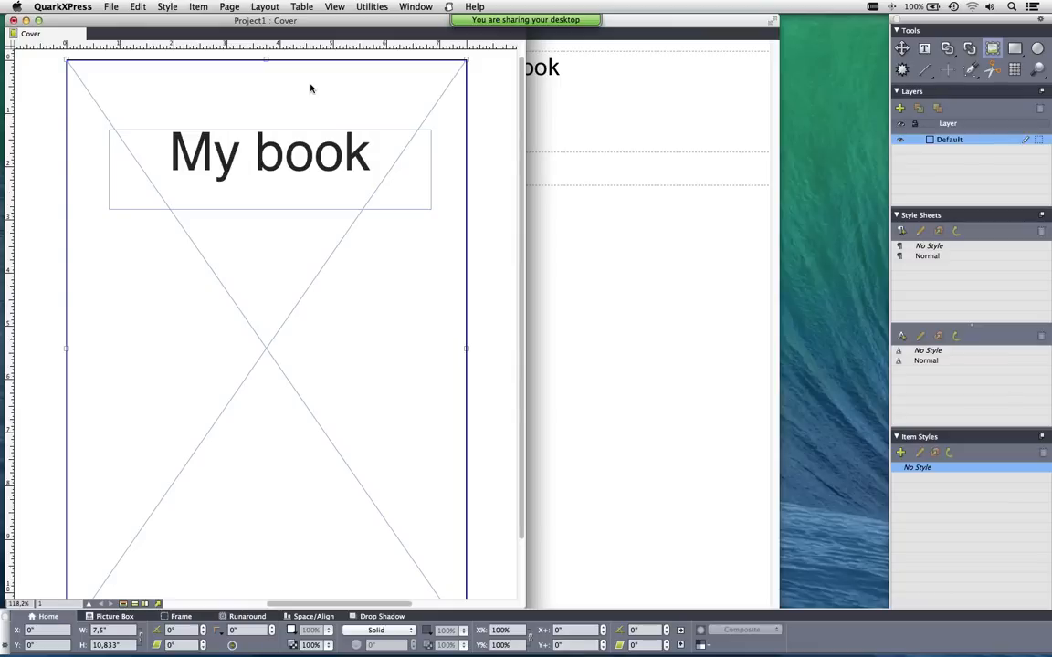
pyautogui.hscroll(-5, 425, 60)
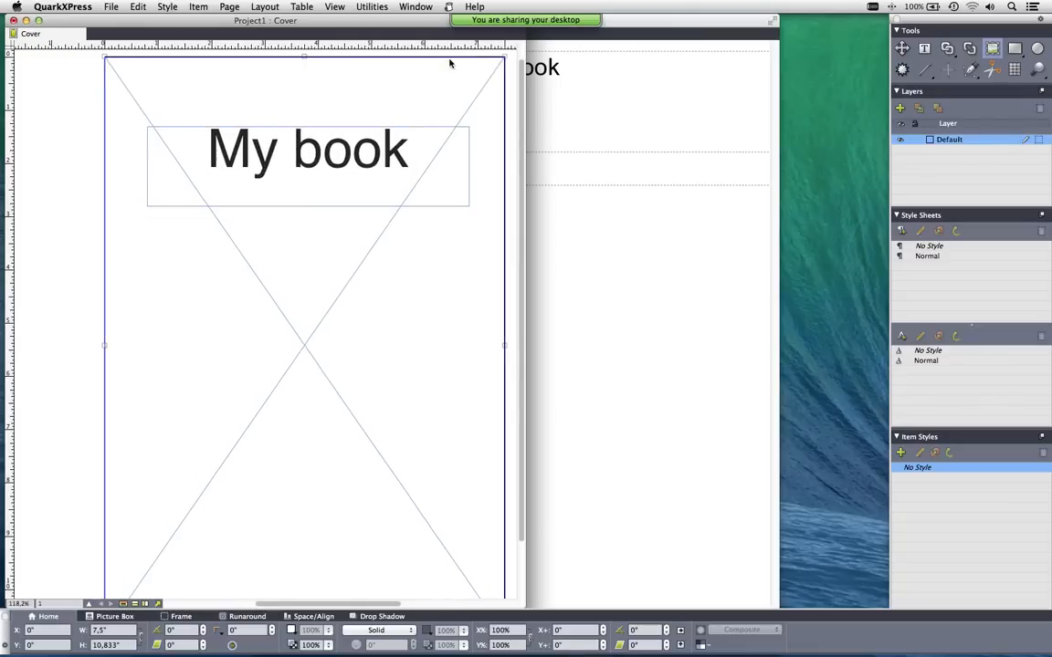
pyautogui.click(417, 7)
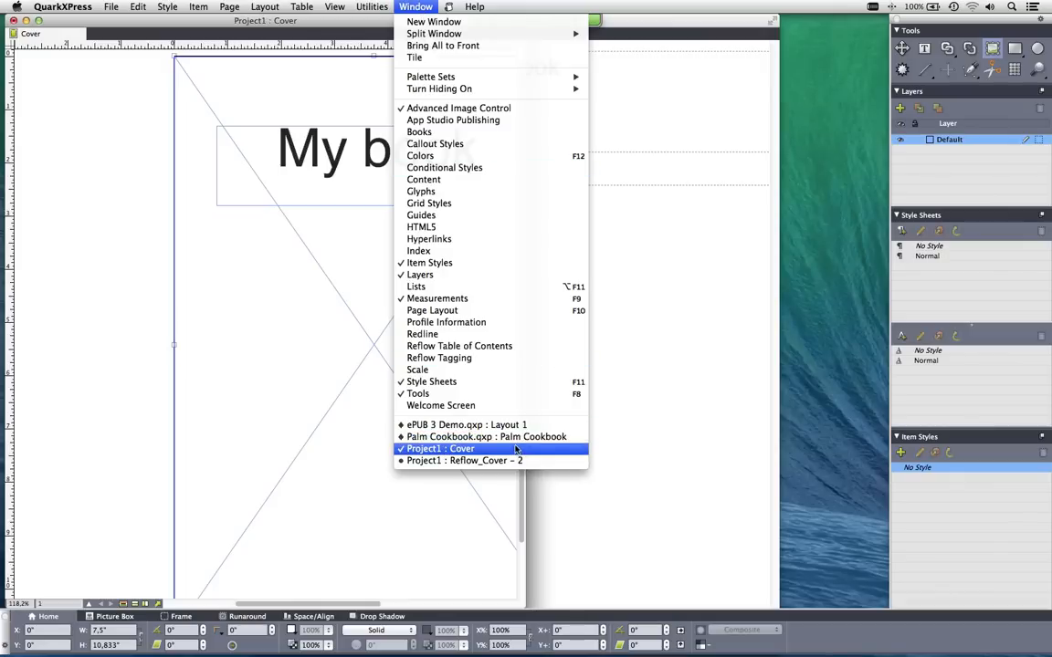
pyautogui.click(517, 440)
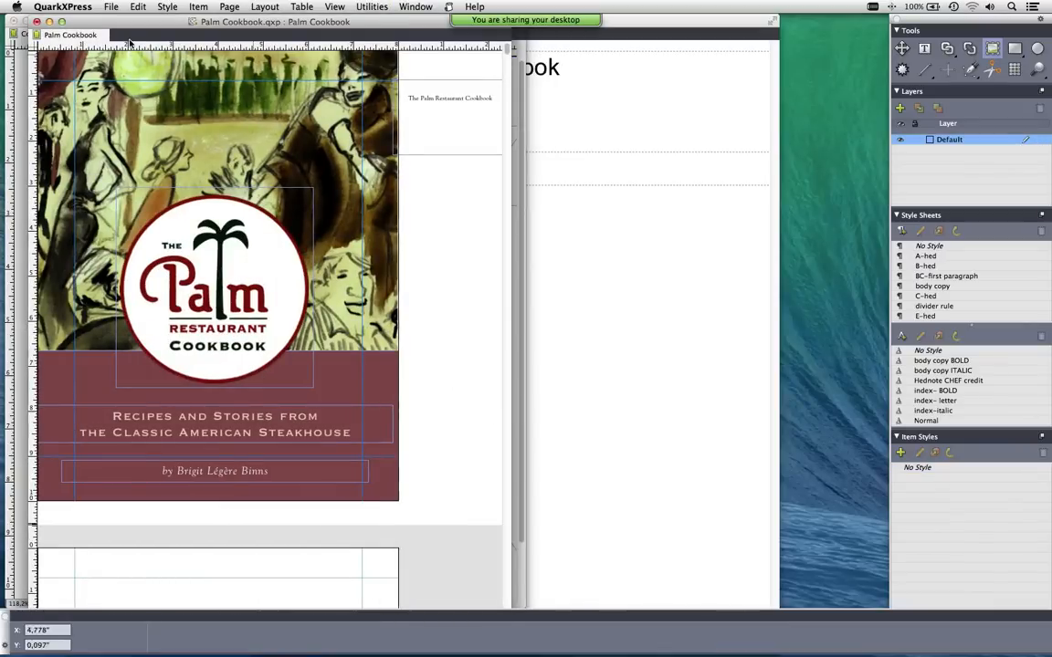
pyautogui.click(61, 21)
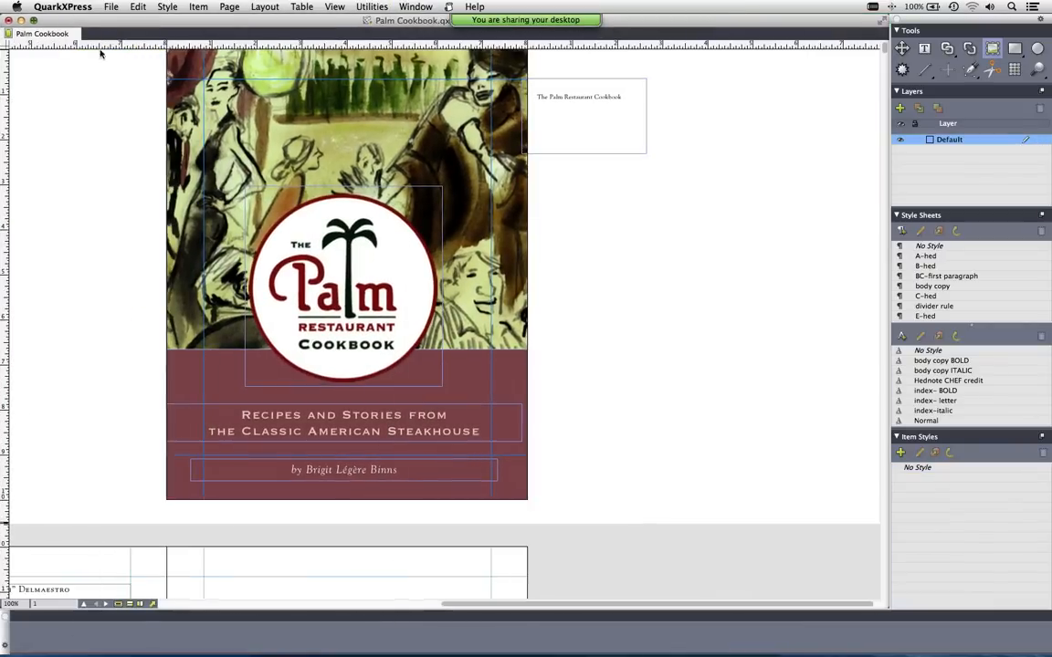
# Step: Look through the cookbook's opening pages and review the Digital Publishing options available for the copyright text box
pyautogui.scroll(-20, 263, 106)
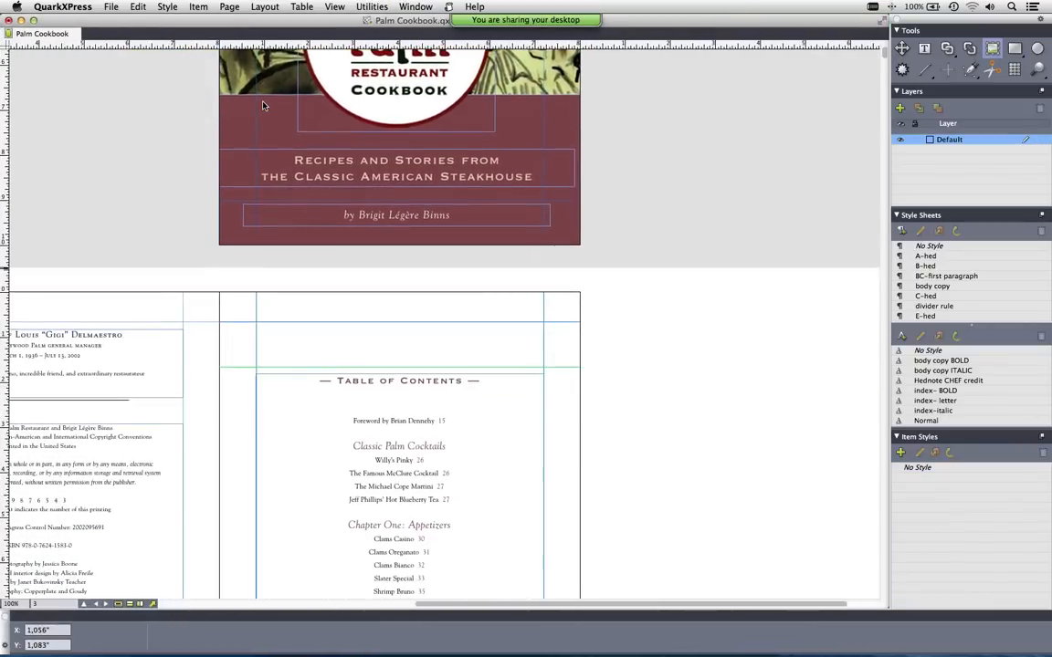
pyautogui.scroll(-3, 263, 106)
pyautogui.scroll(20, 263, 106)
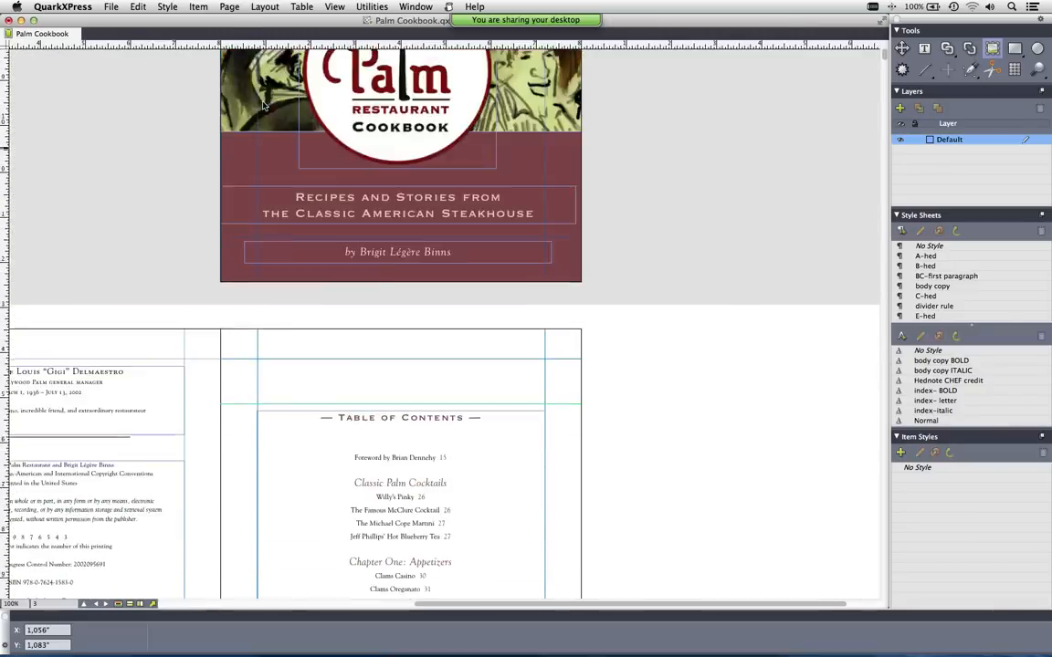
pyautogui.scroll(-15, 263, 105)
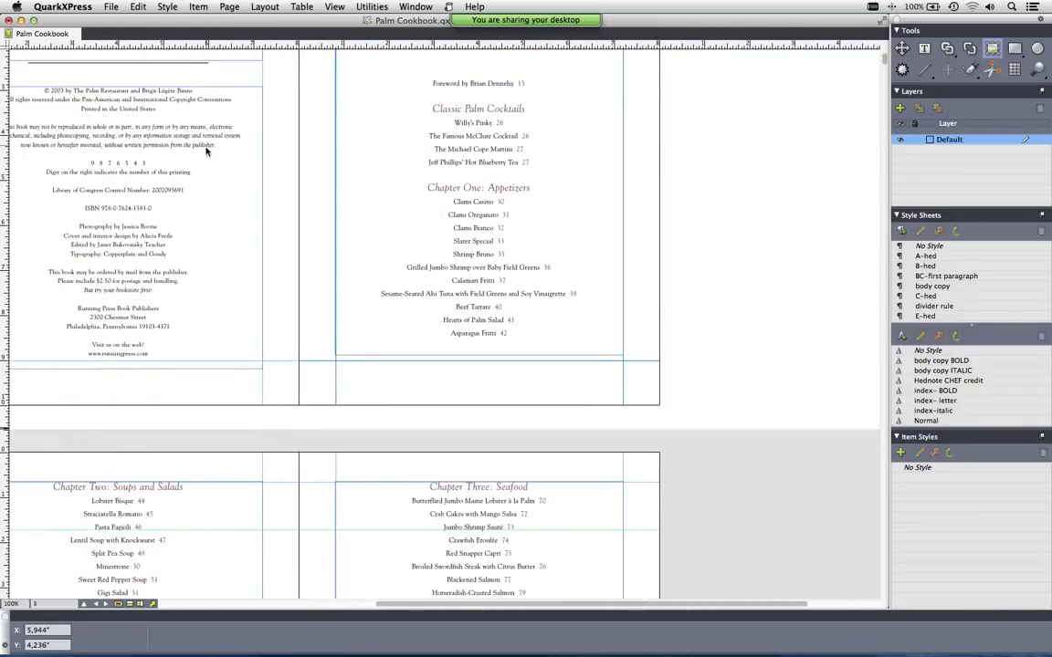
pyautogui.click(175, 160)
pyautogui.rightClick(175, 161)
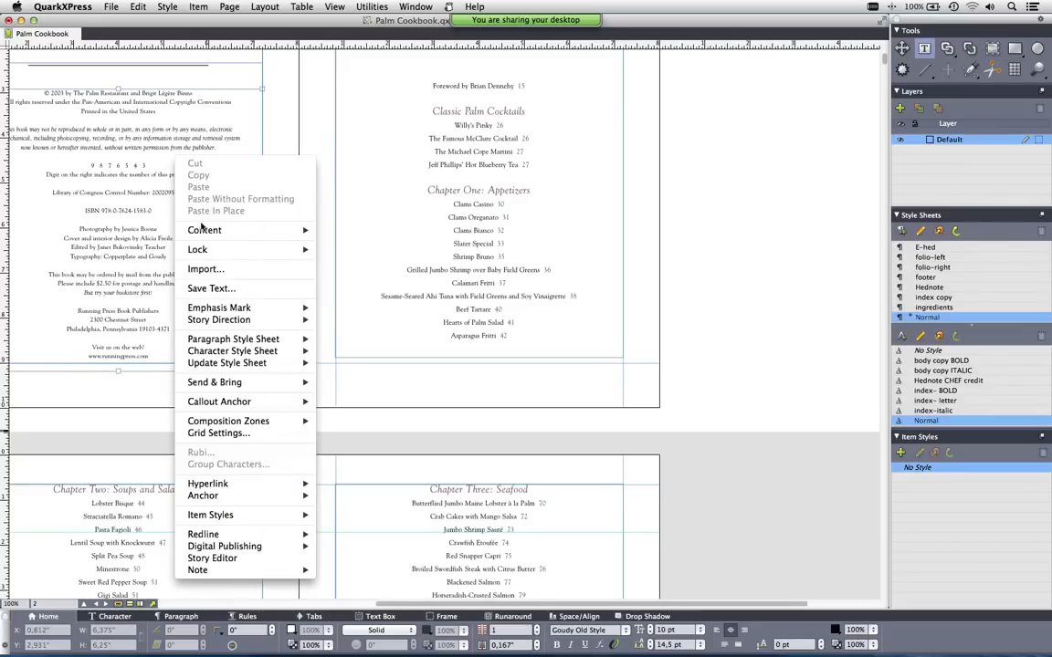
pyautogui.moveTo(260, 546)
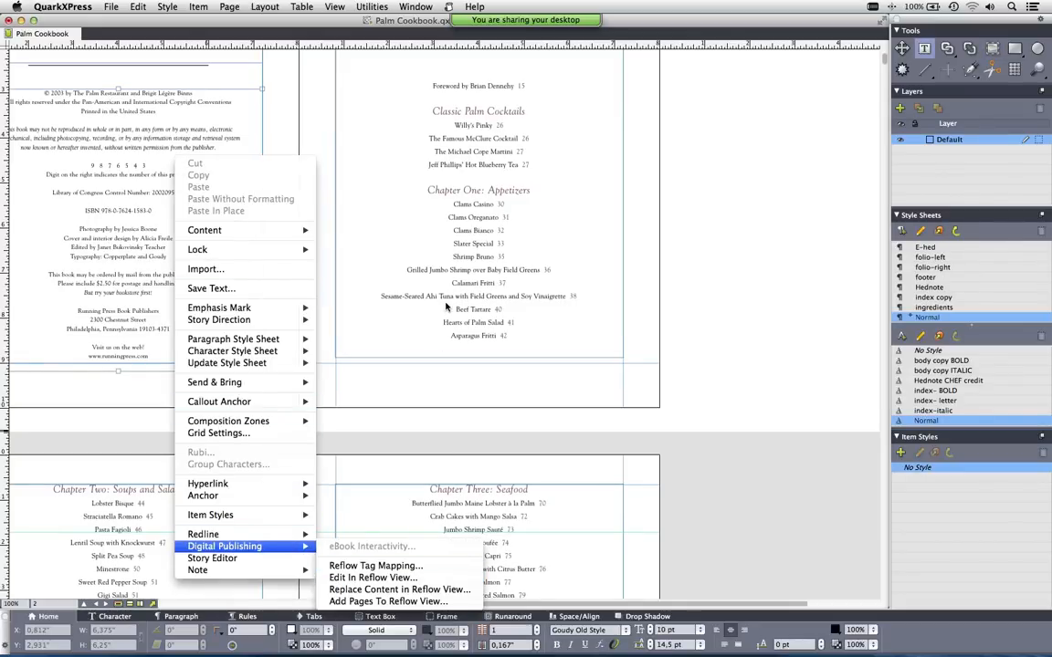
pyautogui.click(402, 278)
# Step: Review the page and article options for adding the layout's pages to Reflow, and close them without applying
pyautogui.click(267, 6)
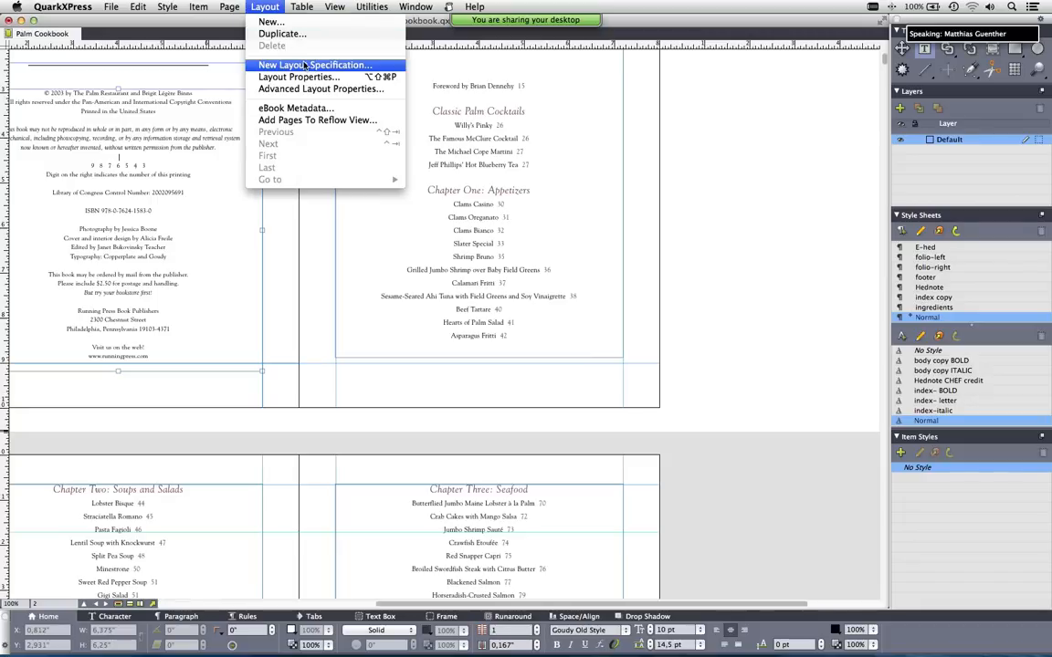
pyautogui.click(368, 126)
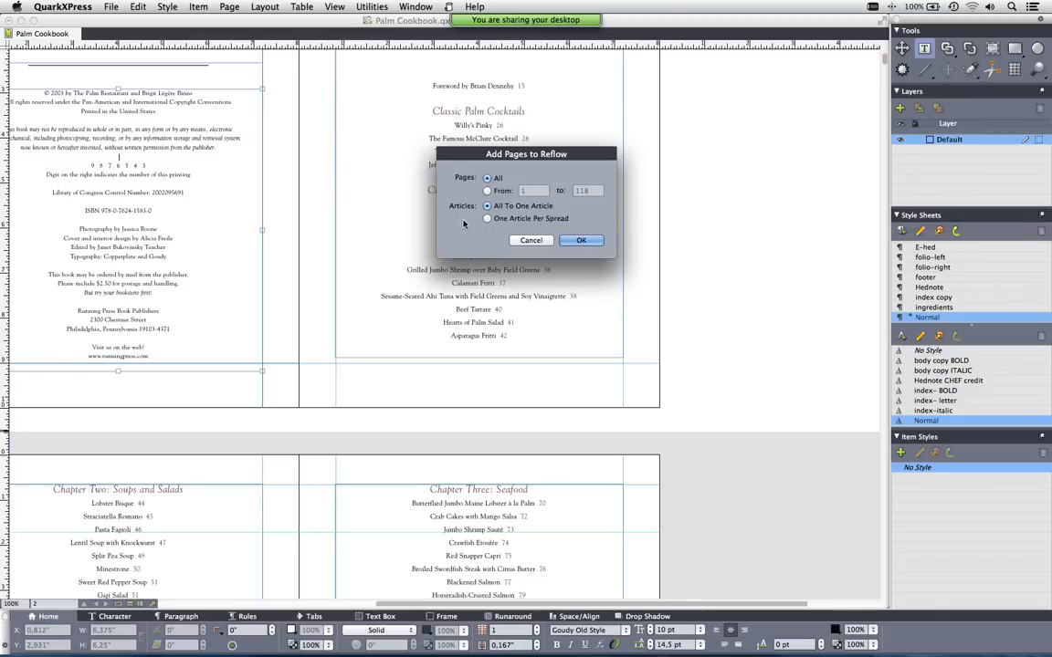
pyautogui.click(529, 241)
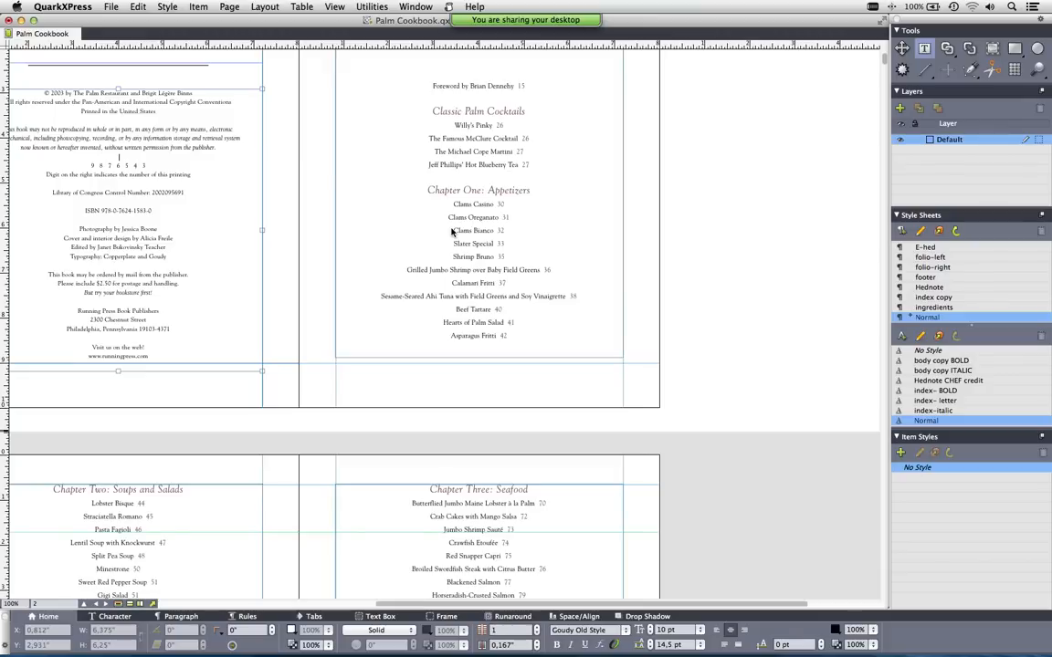
# Step: Go to the Classic Palm Cocktails chapter opener and select part of its heading to check the applied paragraph style sheet
pyautogui.hscroll(-2, 451, 232)
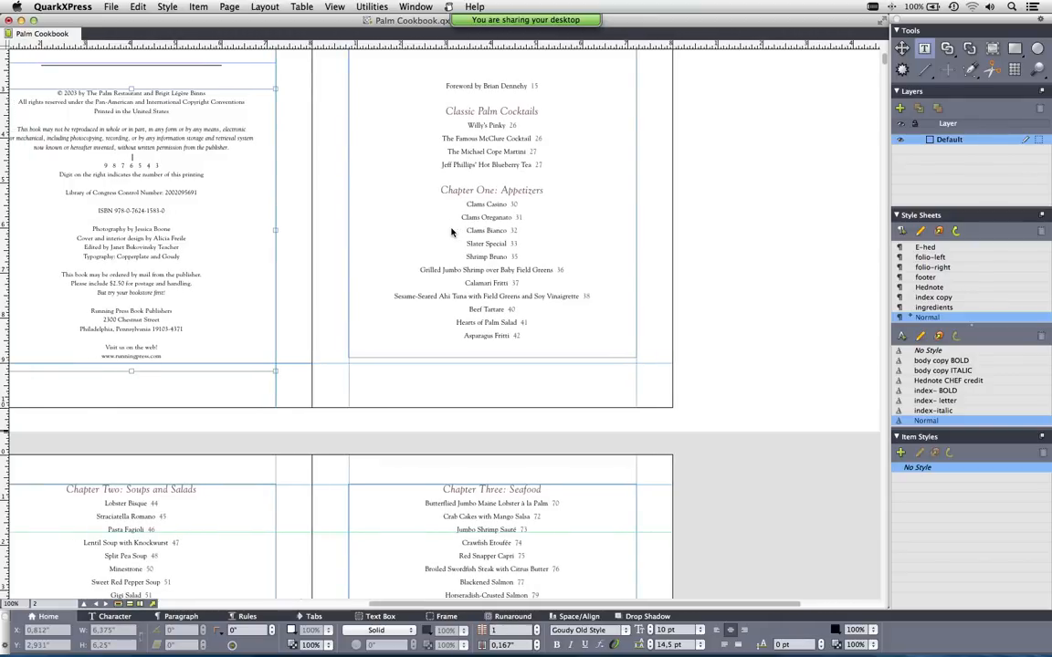
pyautogui.scroll(-20, 451, 232)
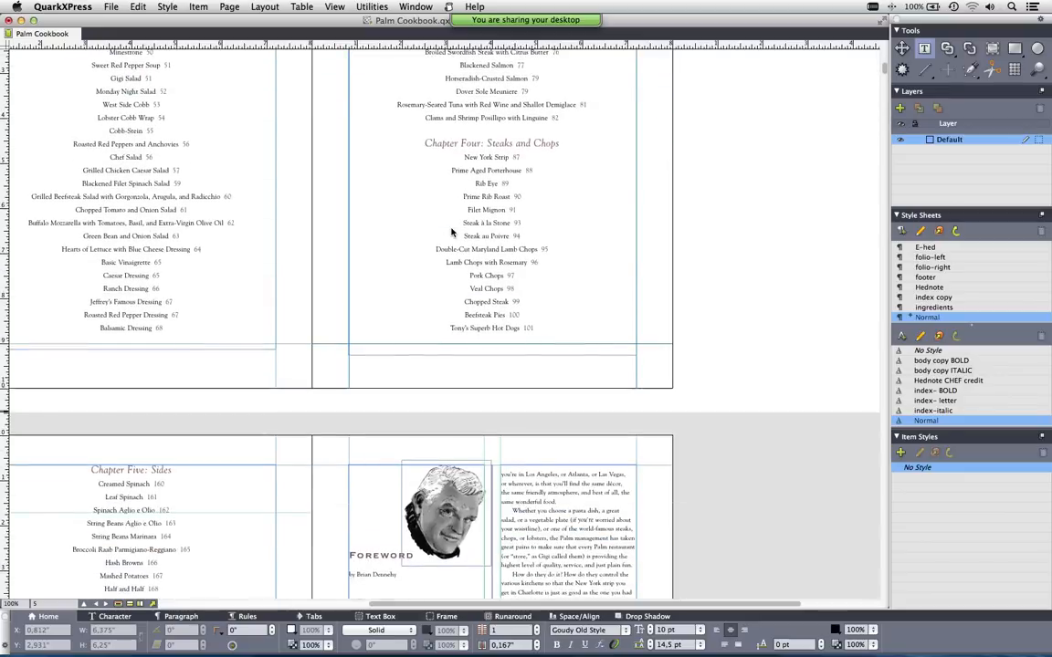
pyautogui.scroll(-5, 451, 232)
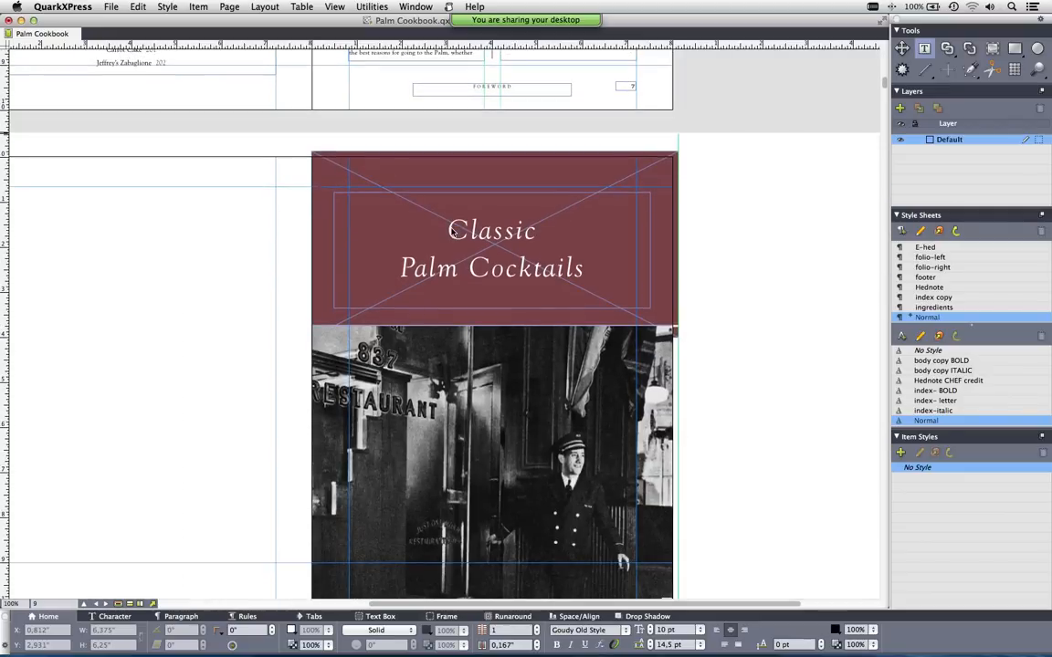
pyautogui.click(456, 230)
pyautogui.hscroll(1, 459, 230)
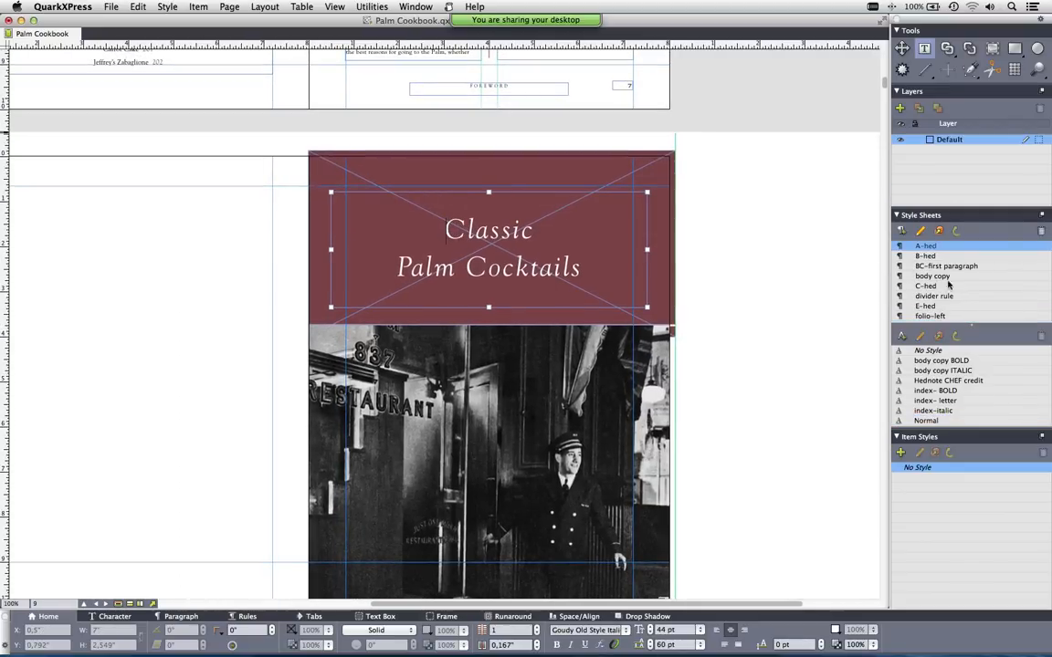
pyautogui.moveTo(488, 230); pyautogui.dragTo(503, 268)
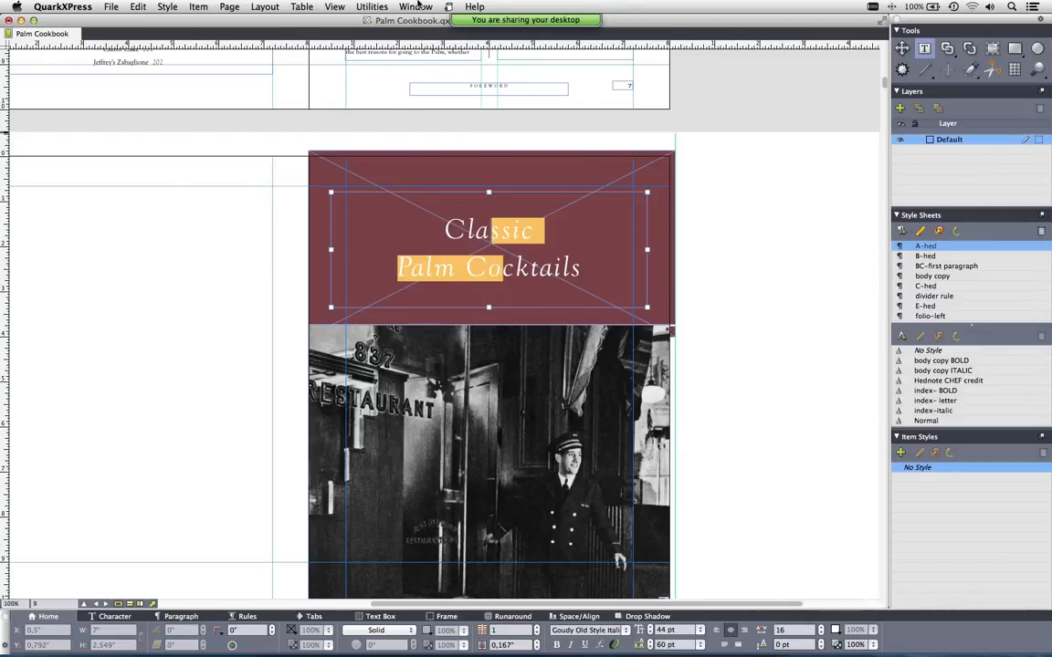
# Step: Show the Reflow Tagging palette and place it over the empty area beside the Classic Palm Cocktails page
pyautogui.click(417, 6)
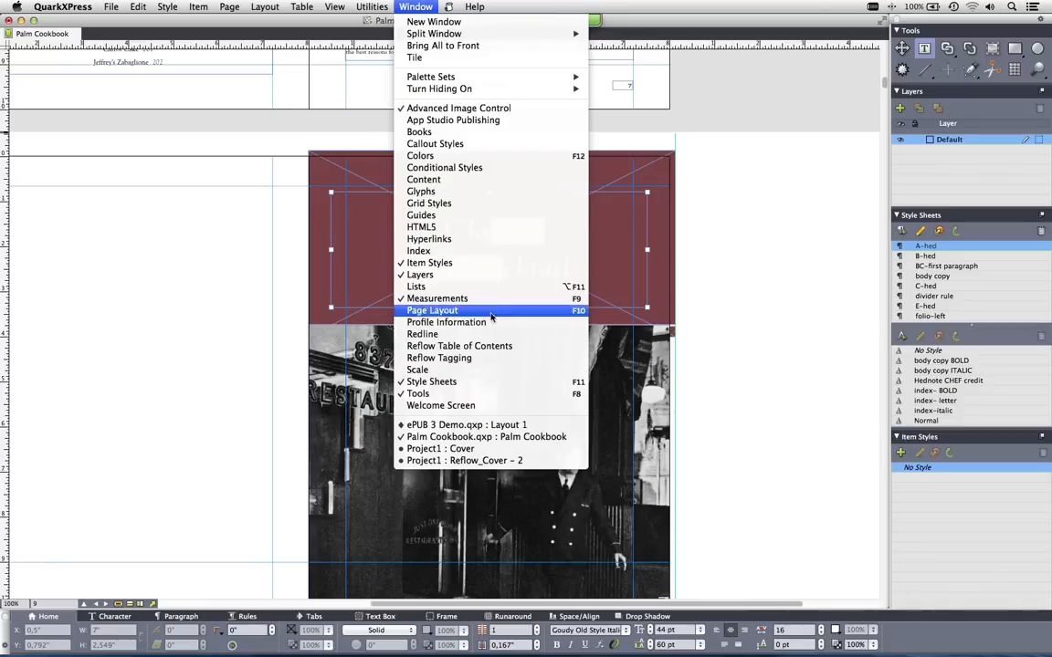
pyautogui.click(537, 357)
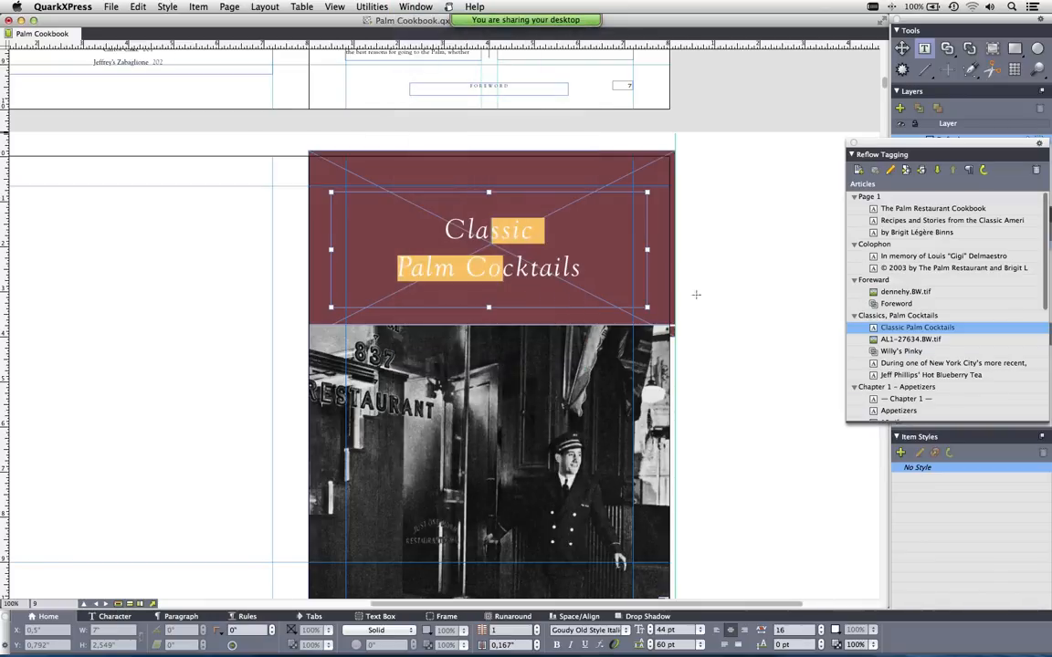
pyautogui.moveTo(794, 139); pyautogui.dragTo(634, 115)
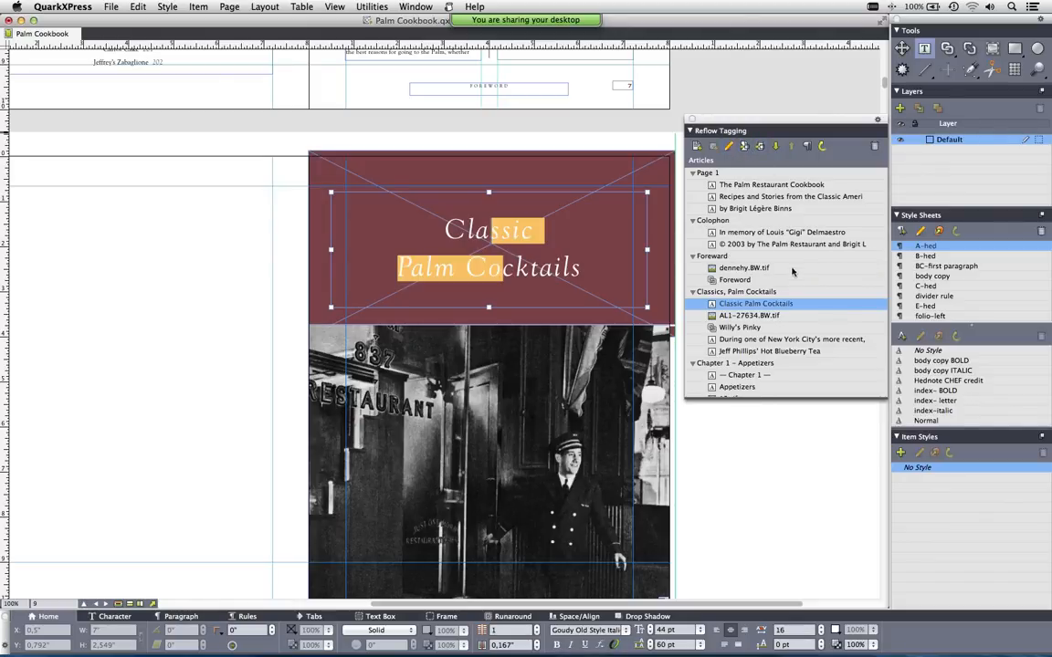
# Step: In the Reflow tag mapping, map the A-hed style sheet to Title, pre A-hed to Title 2 and SERVING SIZE to Pullquote
pyautogui.click(806, 149)
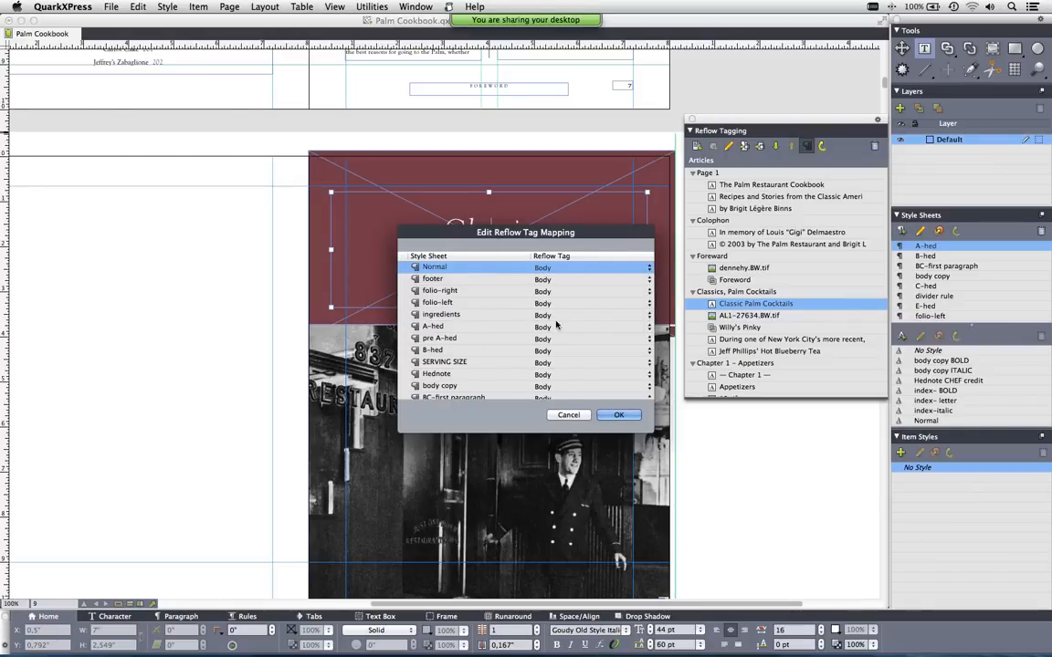
pyautogui.click(440, 327)
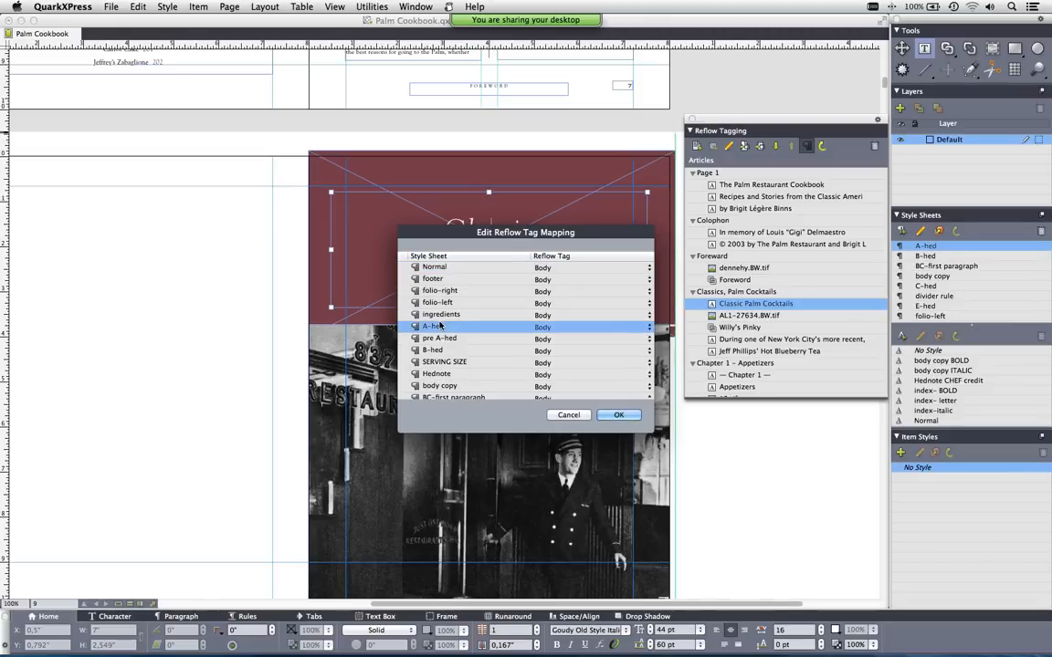
pyautogui.click(546, 327)
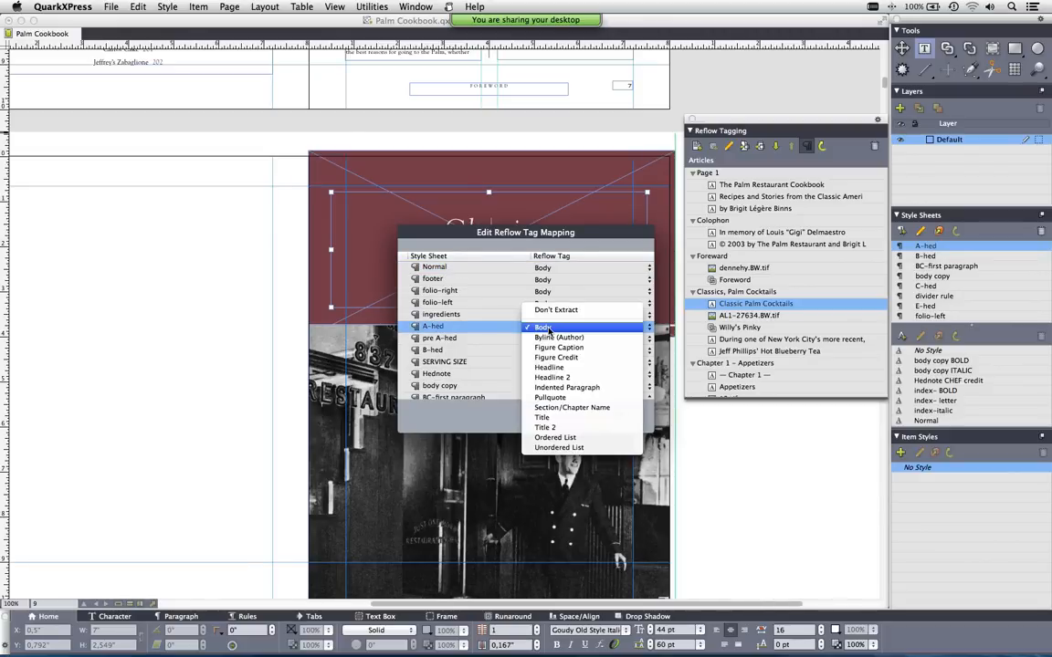
pyautogui.click(595, 422)
pyautogui.click(545, 339)
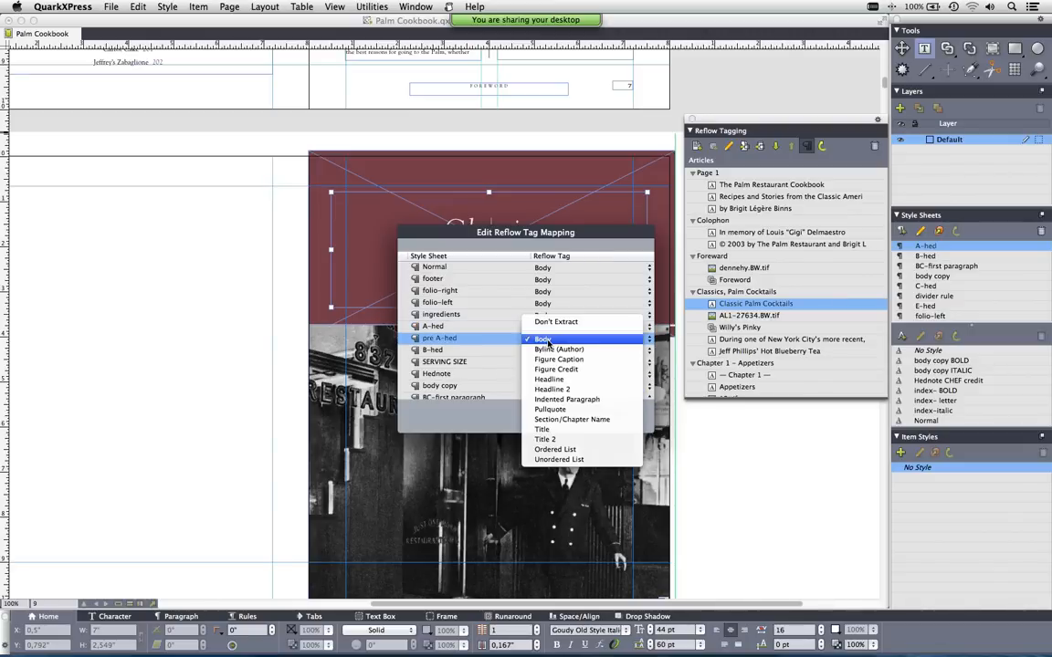
pyautogui.click(548, 439)
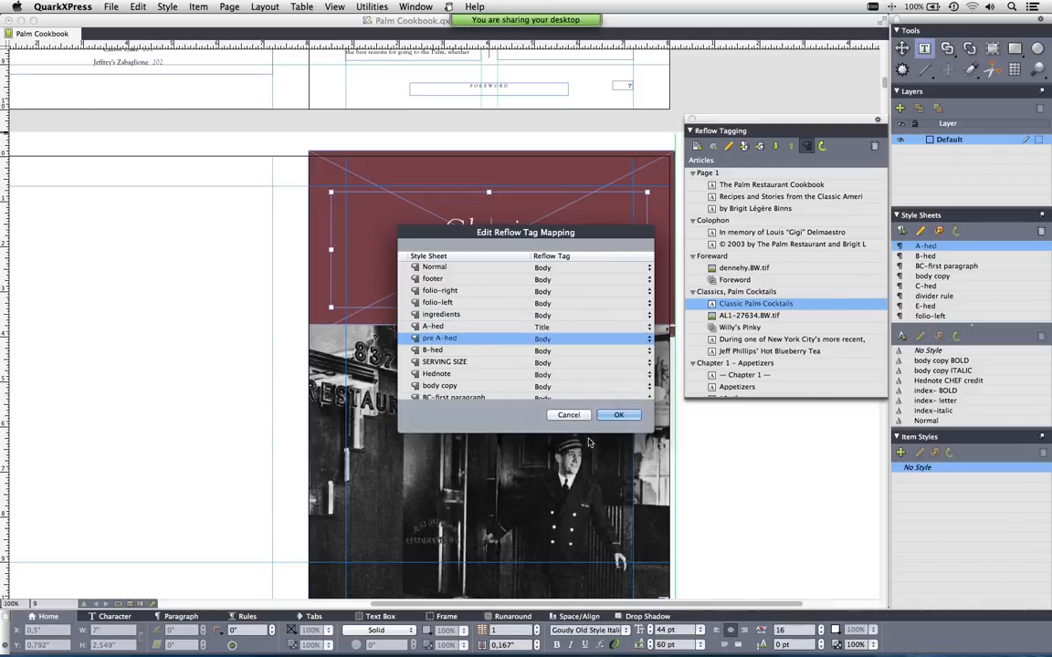
pyautogui.click(553, 363)
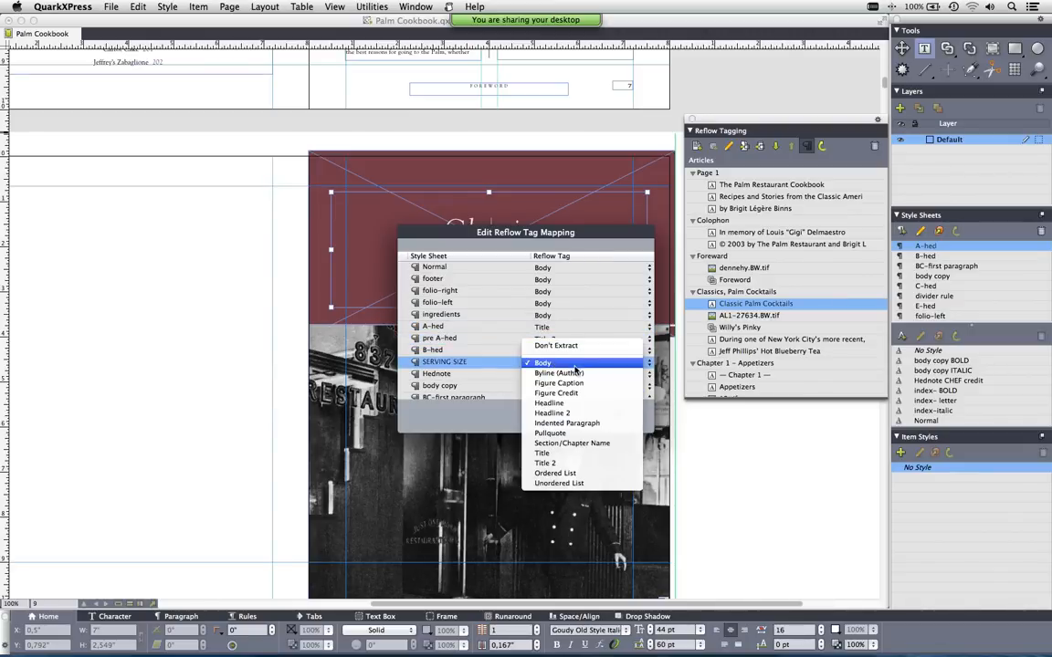
pyautogui.click(575, 433)
# Step: Set the Reflow tags of folio-right and folio-left to Don't Extract and apply the mapping
pyautogui.scroll(-2, 560, 342)
pyautogui.scroll(-7, 560, 341)
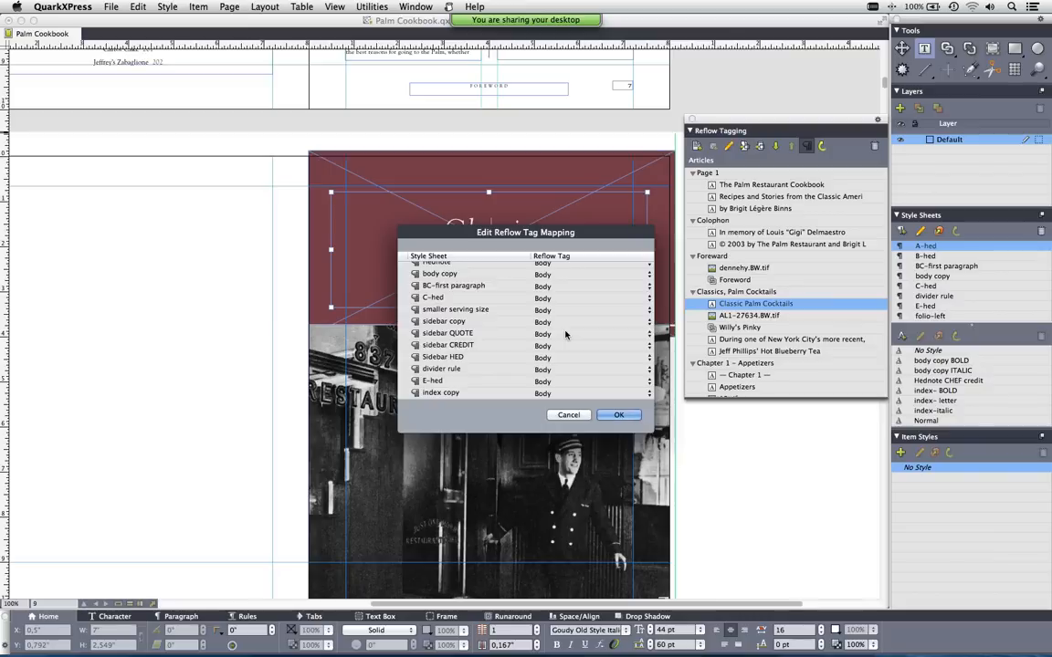
pyautogui.scroll(3, 564, 330)
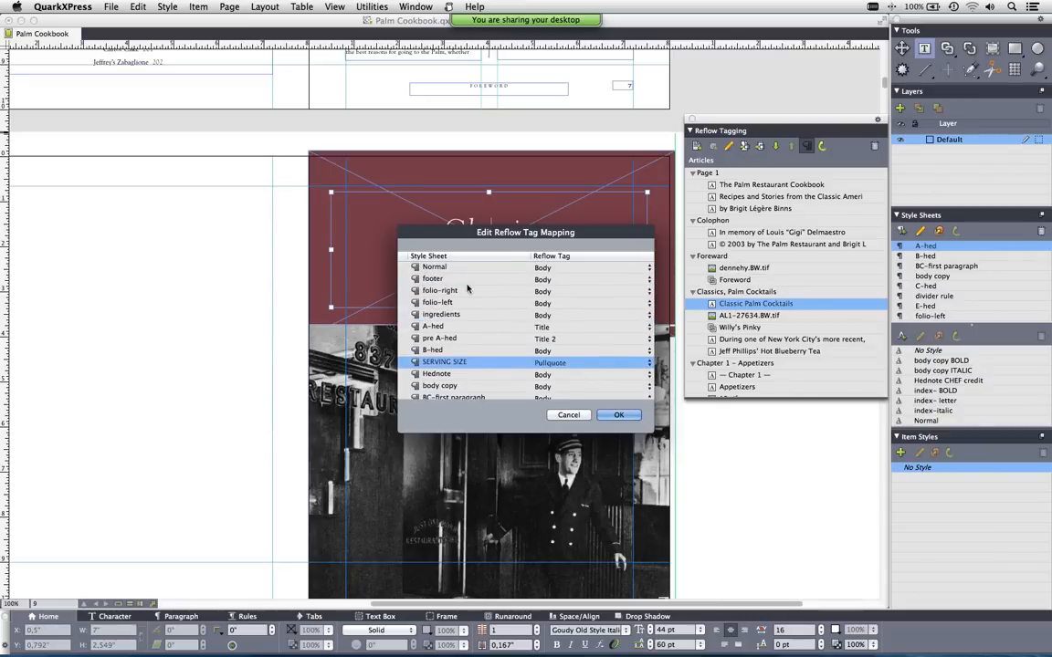
pyautogui.click(558, 291)
pyautogui.click(567, 292)
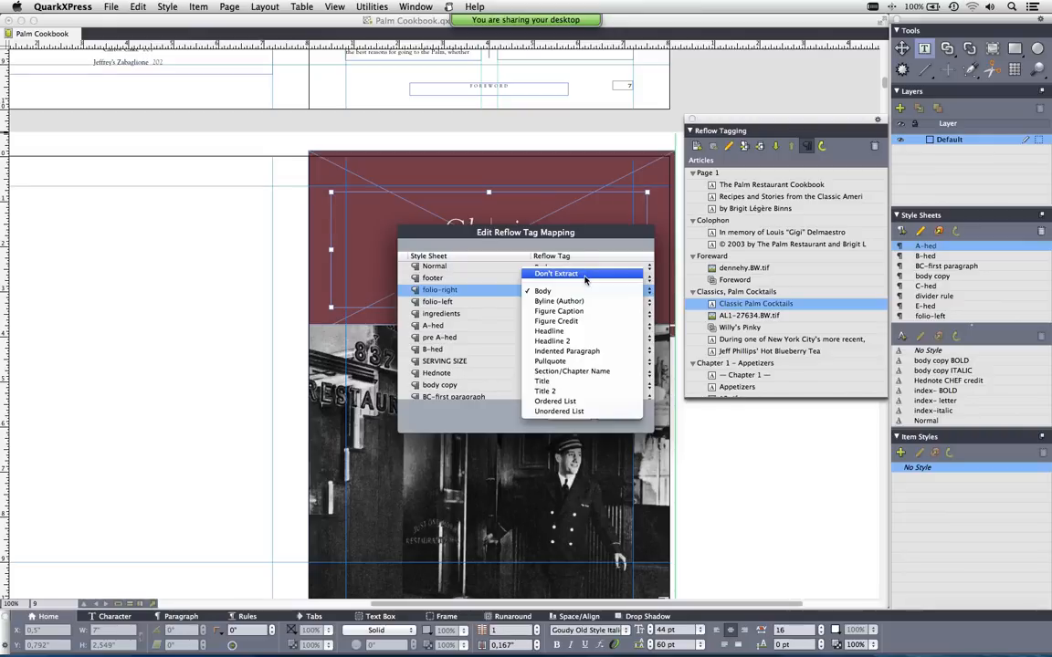
pyautogui.click(584, 276)
pyautogui.click(572, 301)
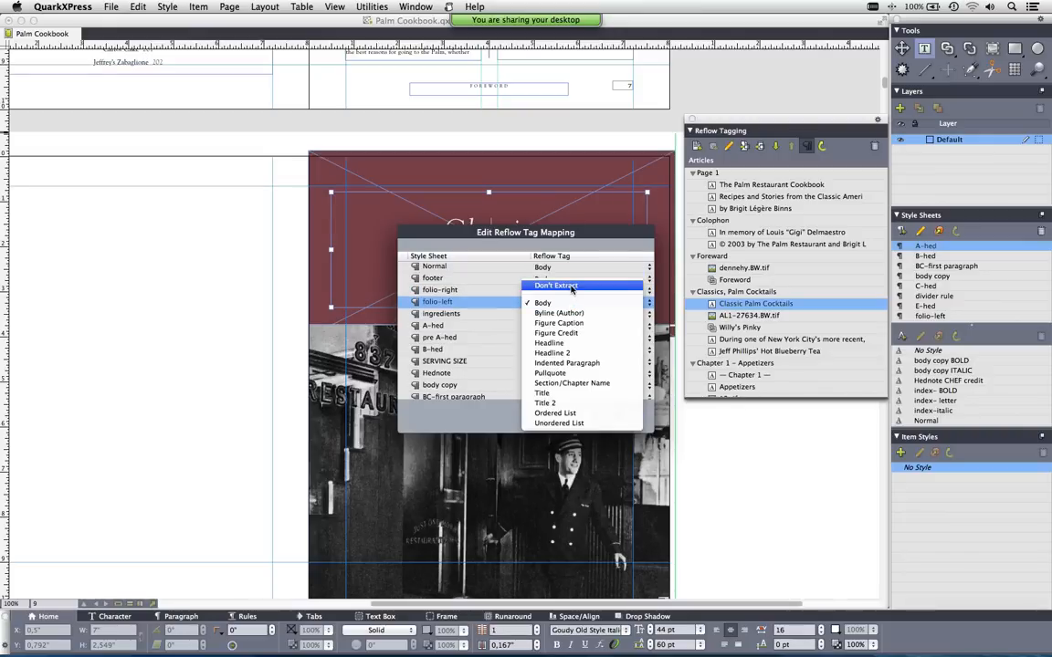
pyautogui.click(572, 287)
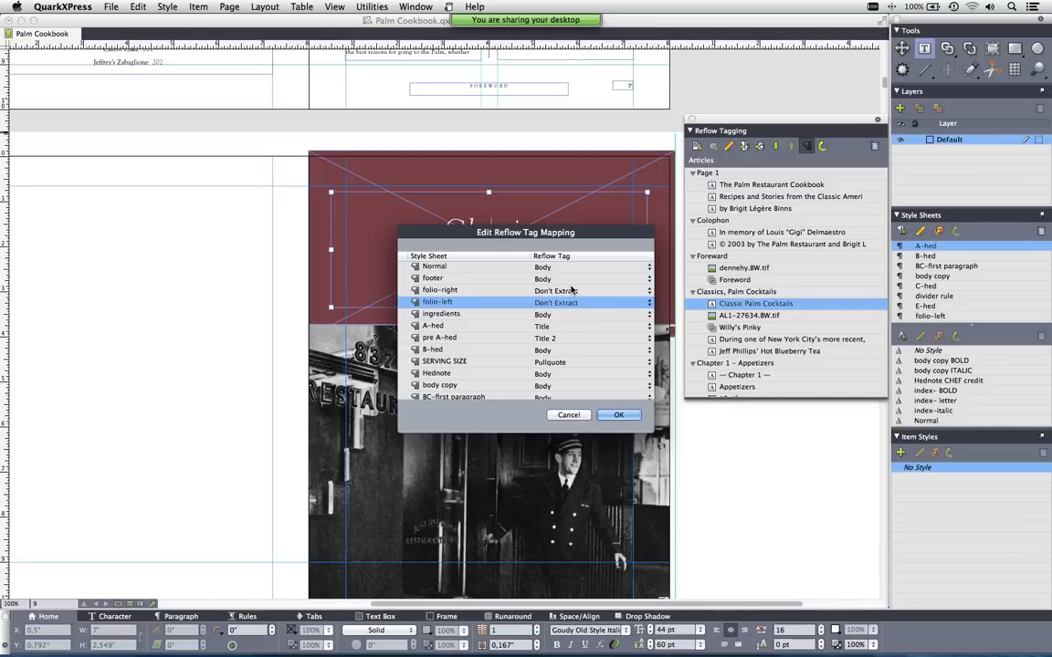
pyautogui.click(617, 415)
# Step: Add all pages of the cookbook to Reflow in one article, and move the progress and options windows aside
pyautogui.click(303, 6)
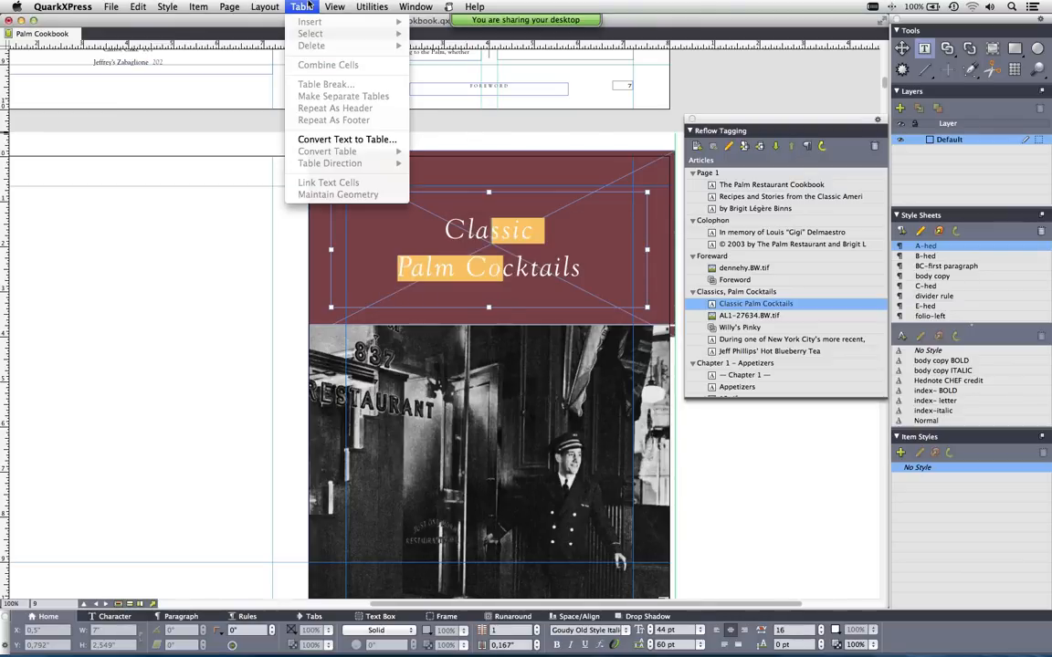
pyautogui.moveTo(263, 7)
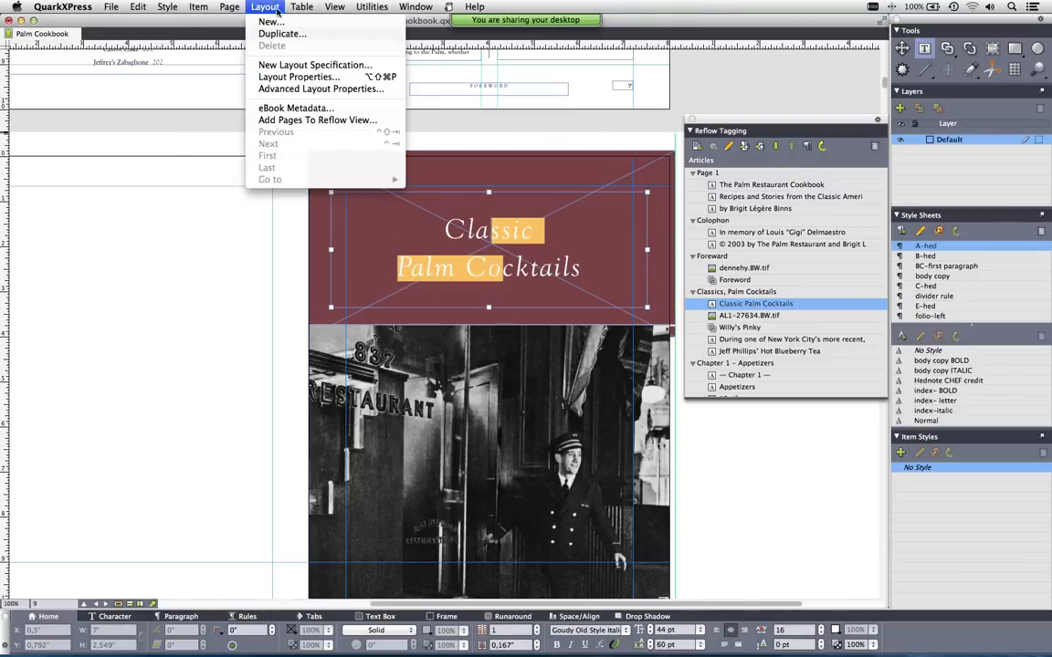
pyautogui.click(376, 120)
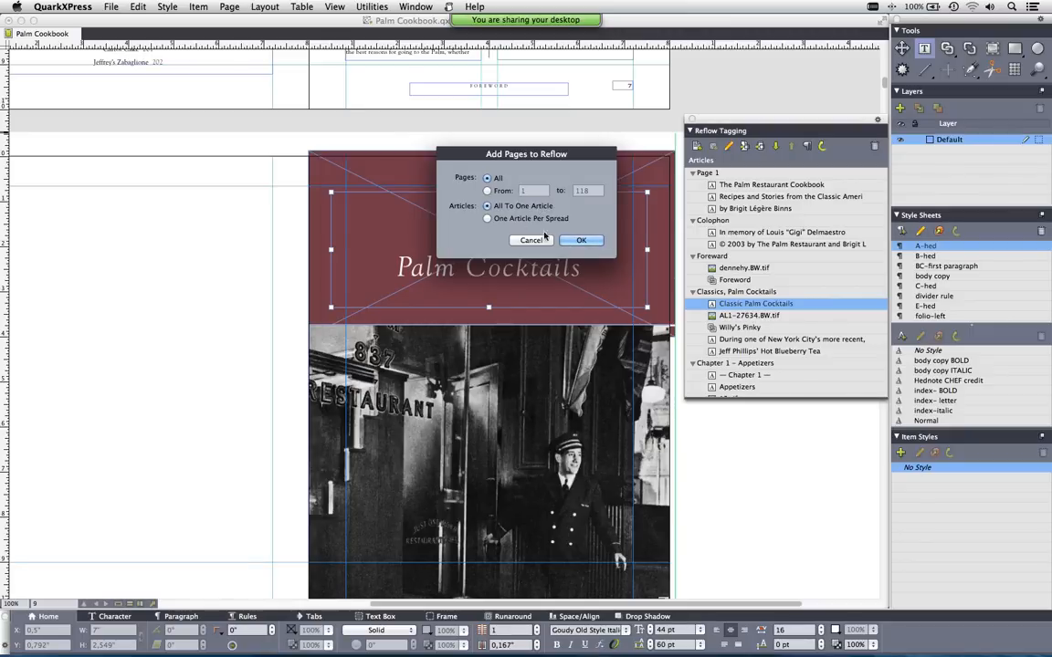
pyautogui.click(575, 241)
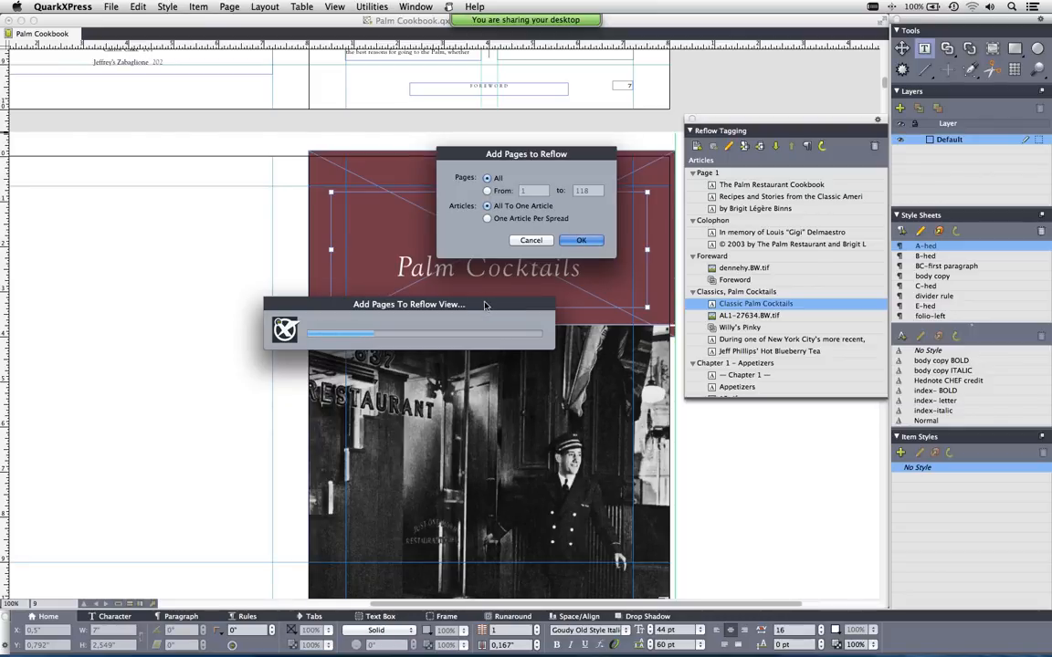
pyautogui.moveTo(500, 304); pyautogui.dragTo(1006, 487)
pyautogui.moveTo(559, 159); pyautogui.dragTo(992, 376)
# Step: Switch to the other running QuarkXPress, which has the APP-Create-Newsletter project open
pyautogui.press('super+Tab')
pyautogui.press('super+Tab')
pyautogui.press('super+Tab')
pyautogui.press('super+Tab')
pyautogui.press('super+Tab')
pyautogui.press('super+Tab')
pyautogui.press('super+Tab')
pyautogui.press('super+Tab')
pyautogui.press('super+Tab')
pyautogui.press('super+Tab')
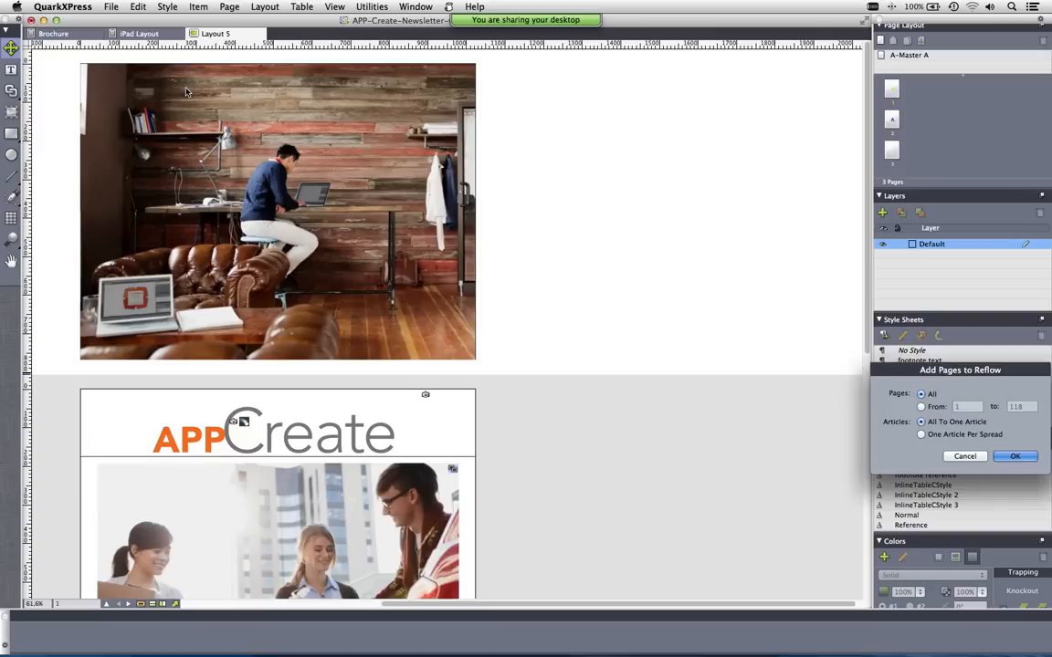
# Step: Review the Reflow and Fixed eBook types offered for a new eBook (ePub, Kindle) project, and cancel without creating it
pyautogui.click(109, 6)
pyautogui.moveTo(106, 21)
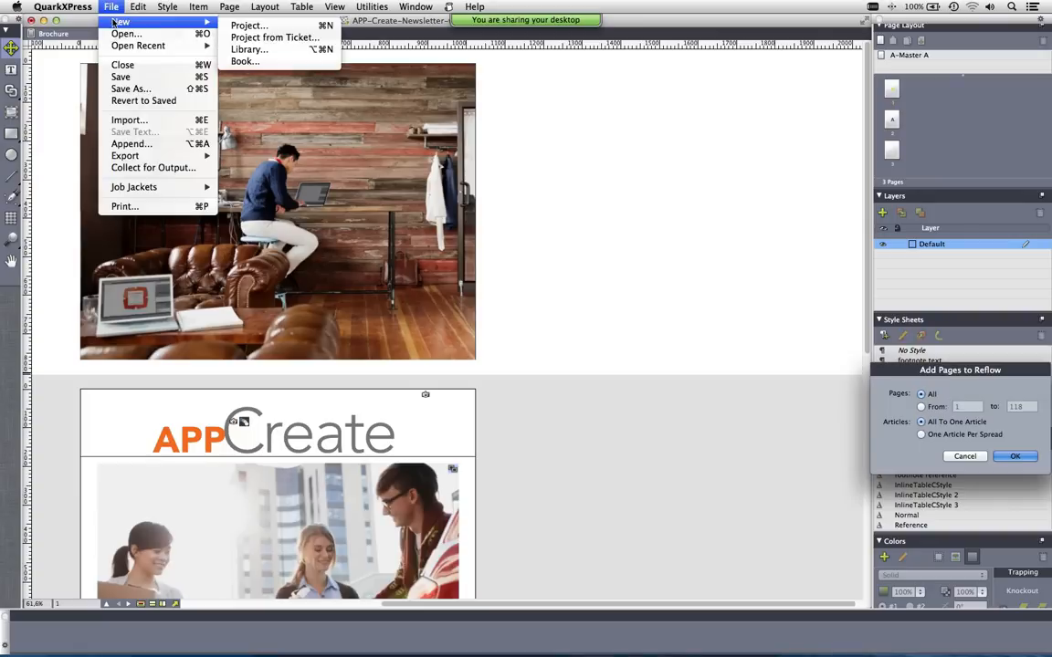
pyautogui.click(290, 27)
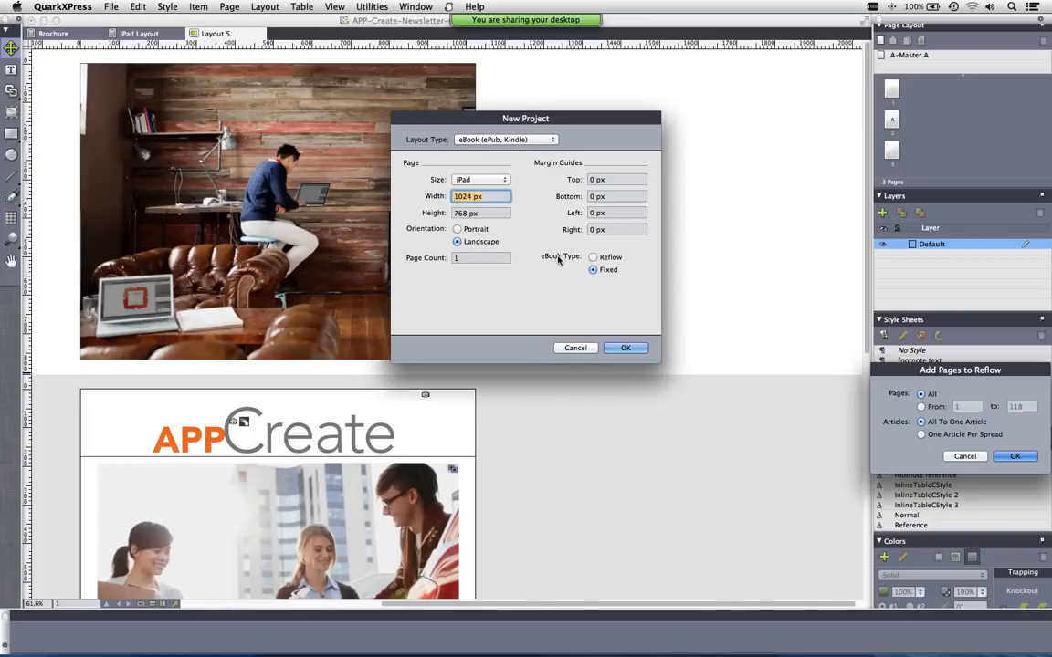
pyautogui.click(612, 258)
pyautogui.click(602, 270)
pyautogui.click(575, 348)
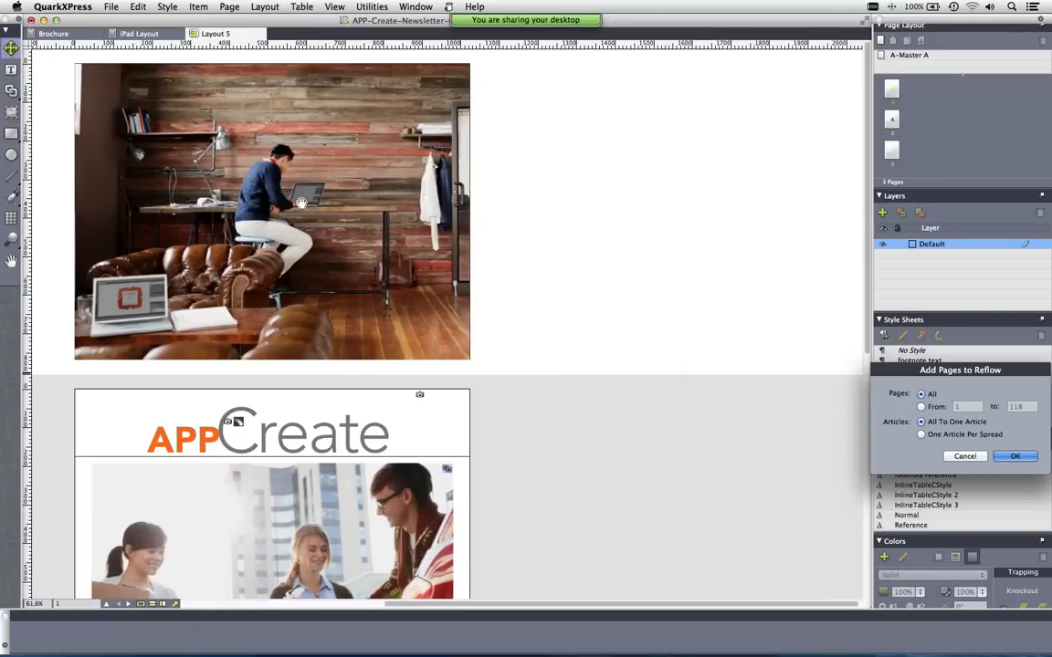
# Step: Look through the pages of the newsletter's Layout 5 and check the cookbook's Classic Palm Cocktails pages
pyautogui.hscroll(-3, 423, 195)
pyautogui.scroll(-2, 423, 195)
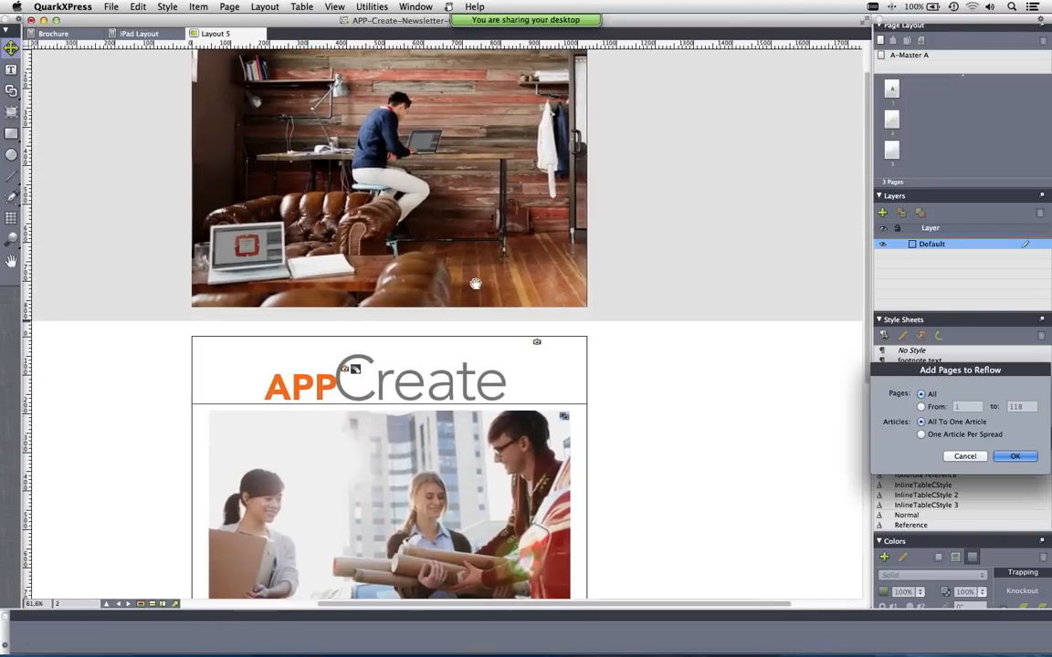
pyautogui.scroll(-4, 428, 256)
pyautogui.scroll(-5, 522, 290)
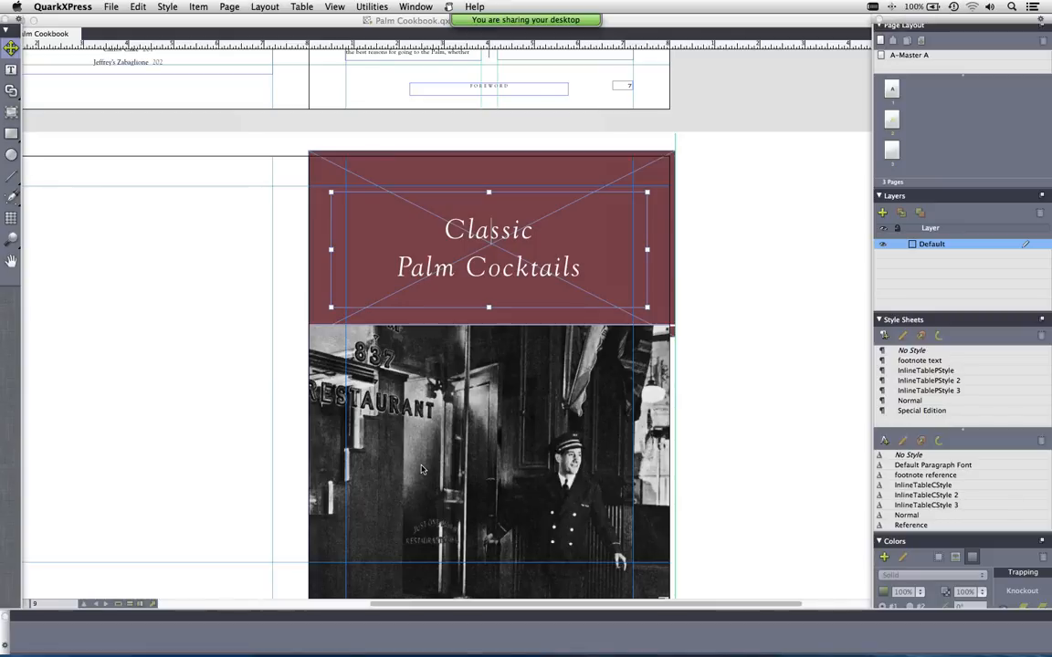
pyautogui.scroll(1, 421, 470)
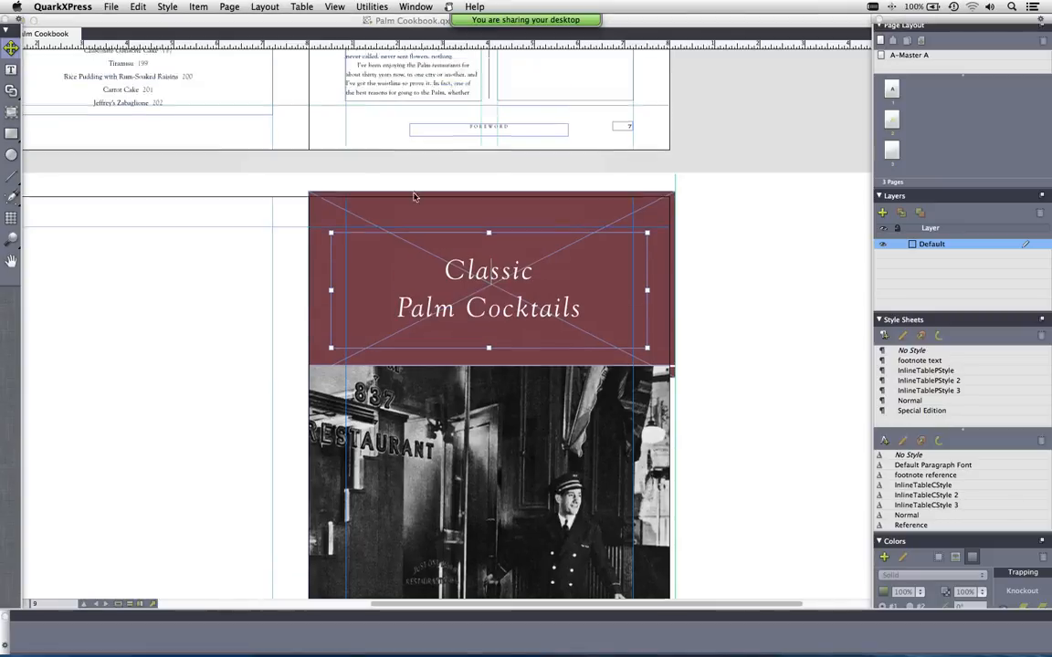
pyautogui.scroll(-4, 417, 338)
# Step: Switch back to the QuarkXPress that holds the newsletter project
pyautogui.press('super+Tab')
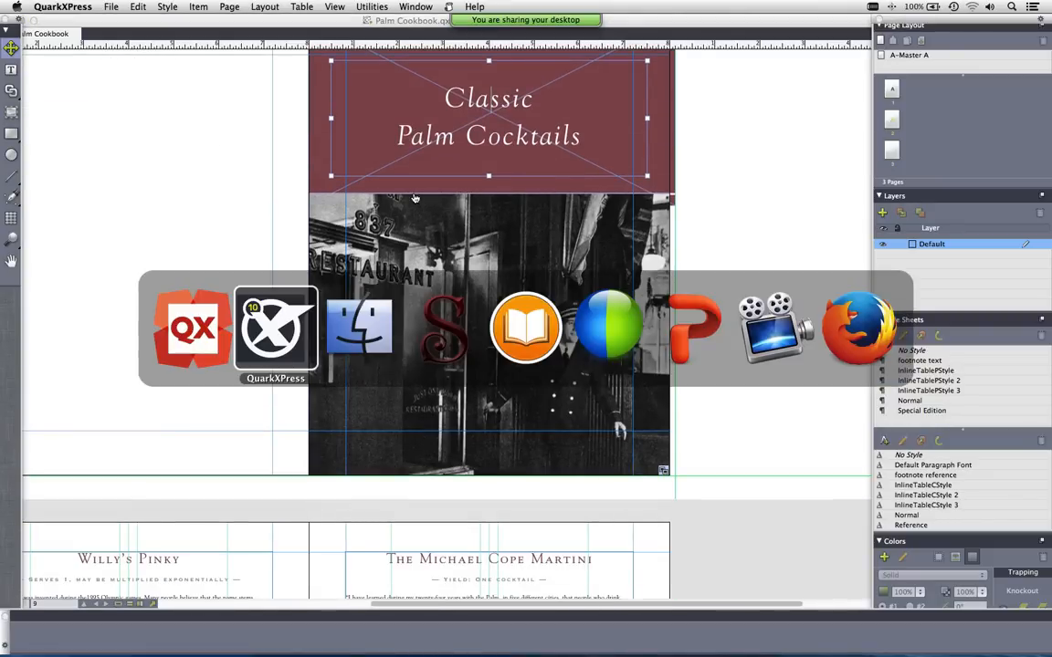
pyautogui.press('super+Tab')
pyautogui.press('super+Tab')
pyautogui.press('super+Tab')
pyautogui.press('super+Tab')
pyautogui.press('super+Tab')
pyautogui.press('super+Tab')
pyautogui.press('super+Tab')
pyautogui.press('super+Tab')
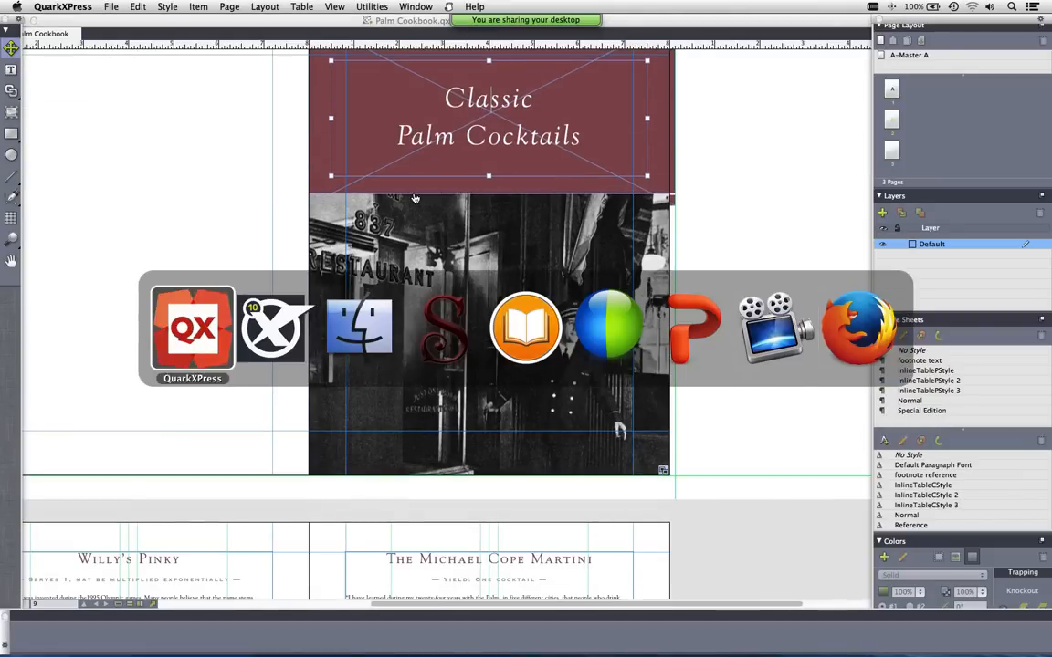
# Step: Go to the APPCreate cover page in Layout 5 and show the eBook Interactivity palette
pyautogui.scroll(-2, 413, 194)
pyautogui.scroll(4, 401, 164)
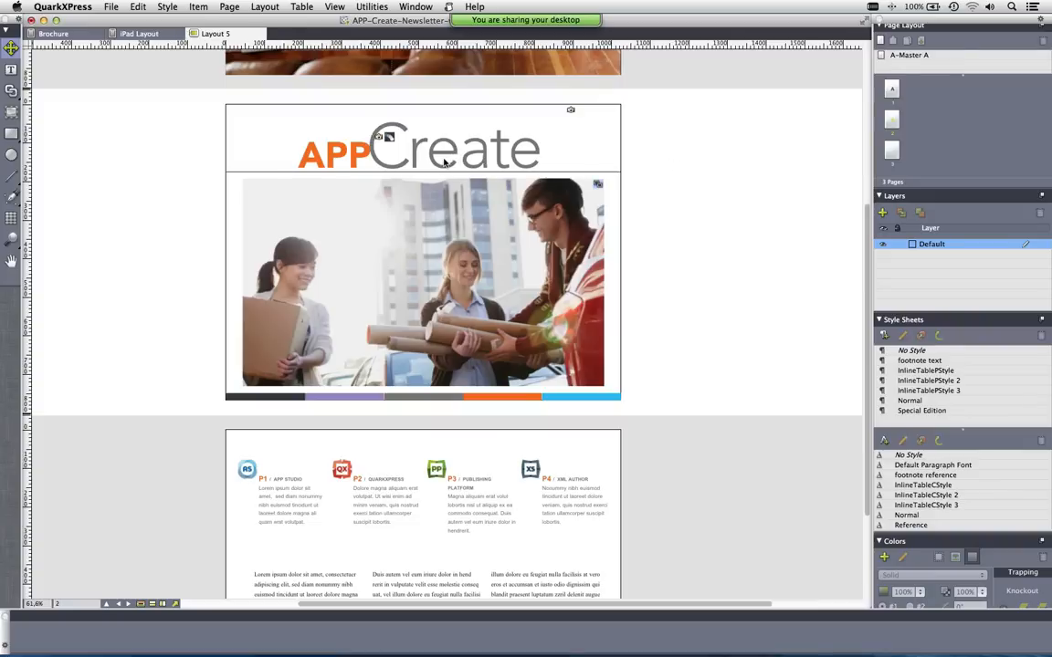
pyautogui.click(395, 5)
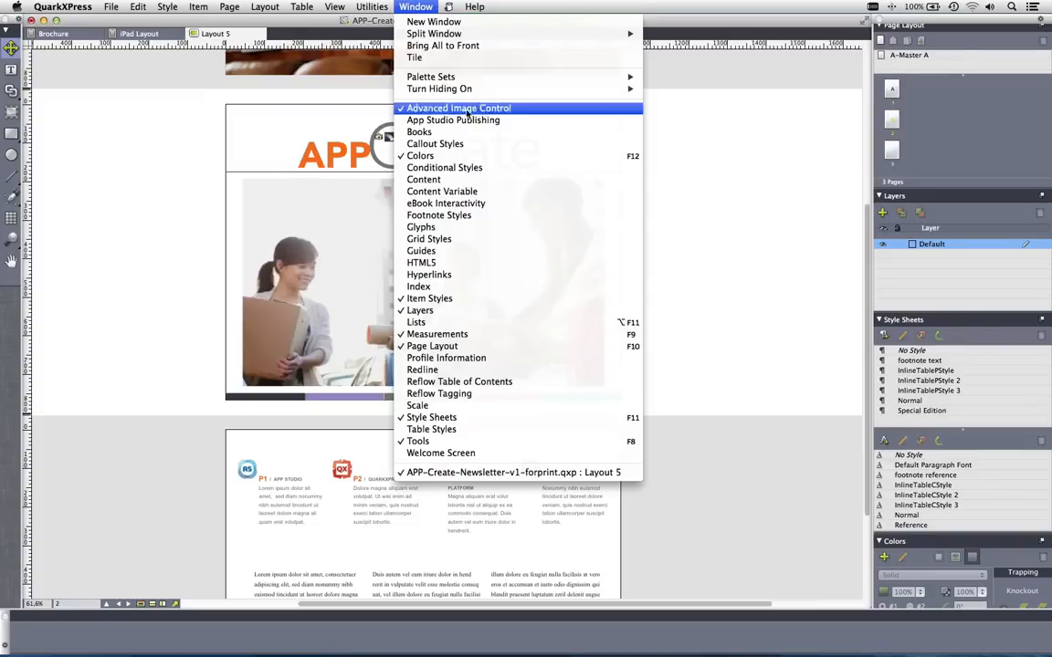
pyautogui.click(494, 204)
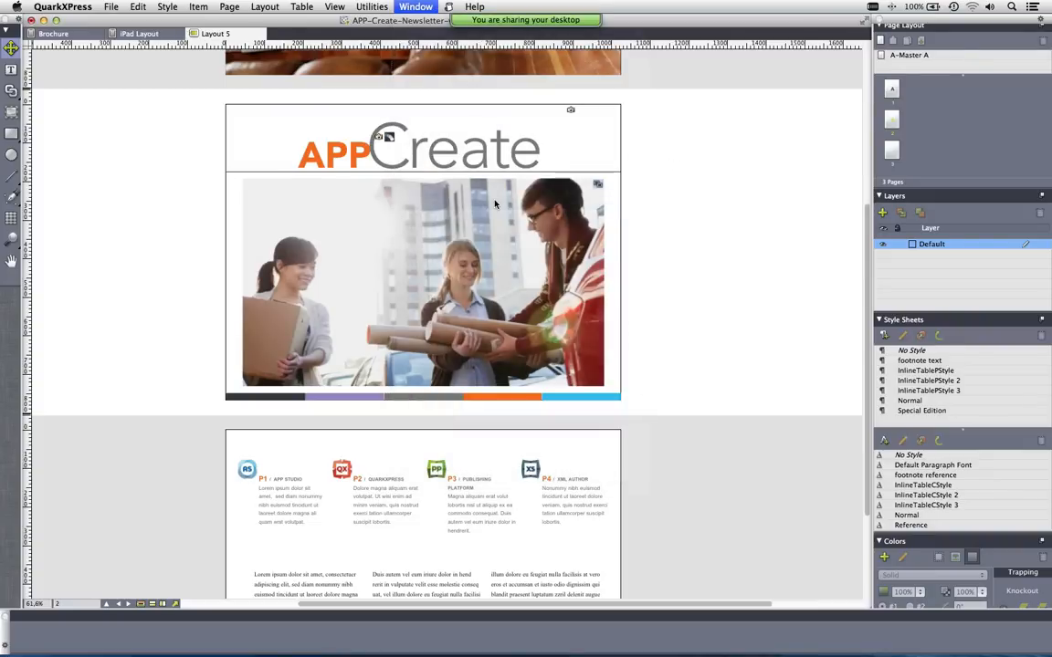
# Step: Add an animation to the Create heading box on the APPCreate cover page and set its effect to Fly In (From Right)
pyautogui.moveTo(970, 159); pyautogui.dragTo(800, 110)
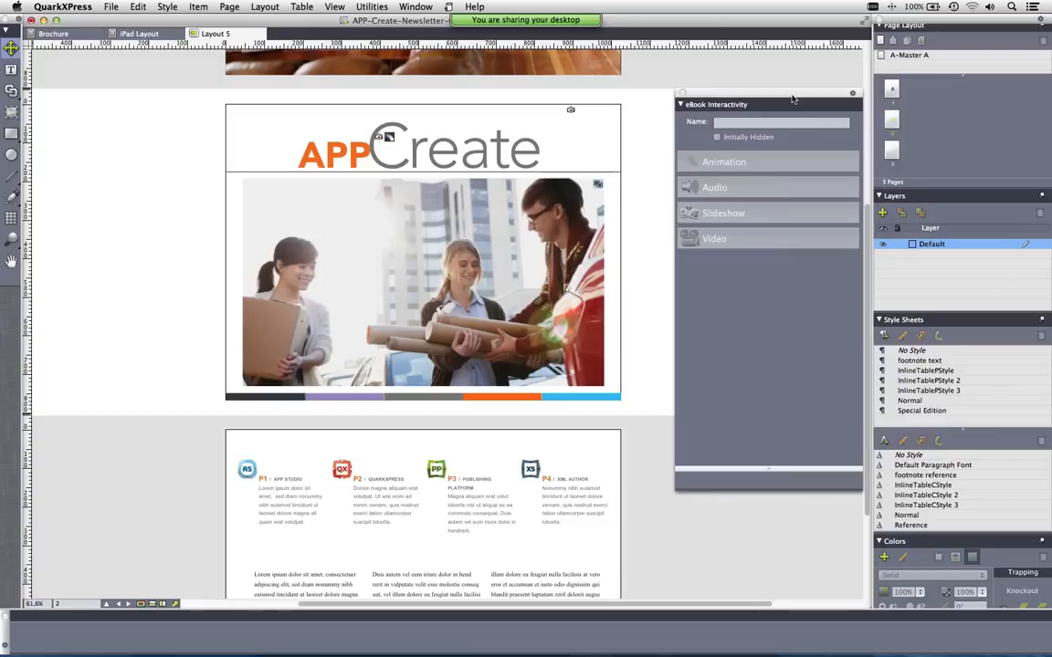
pyautogui.click(513, 153)
pyautogui.click(723, 161)
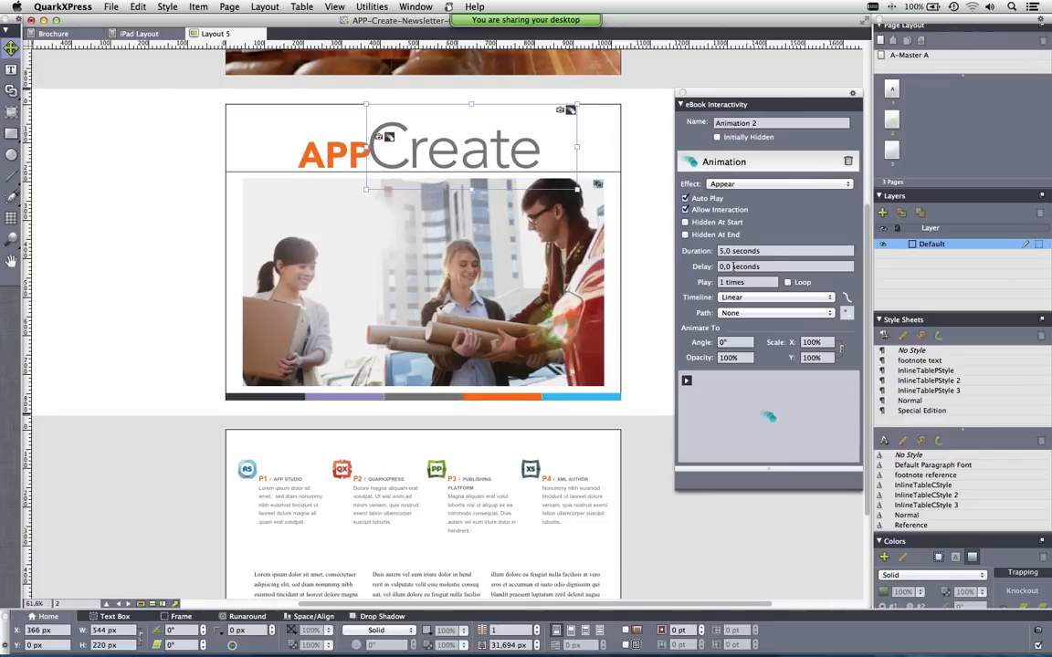
pyautogui.click(763, 184)
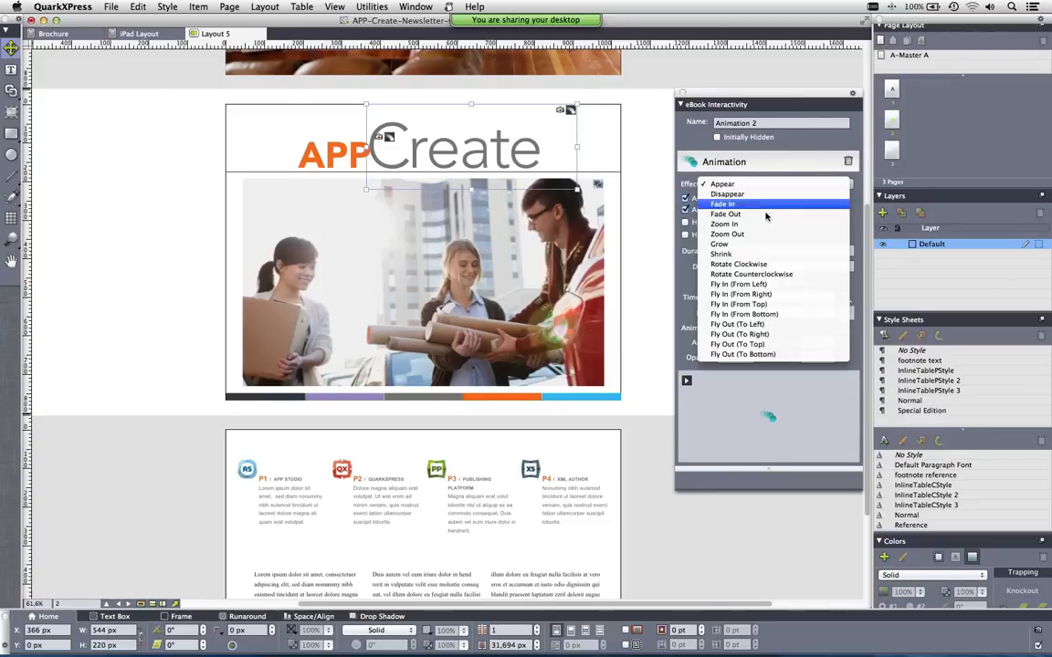
pyautogui.click(775, 294)
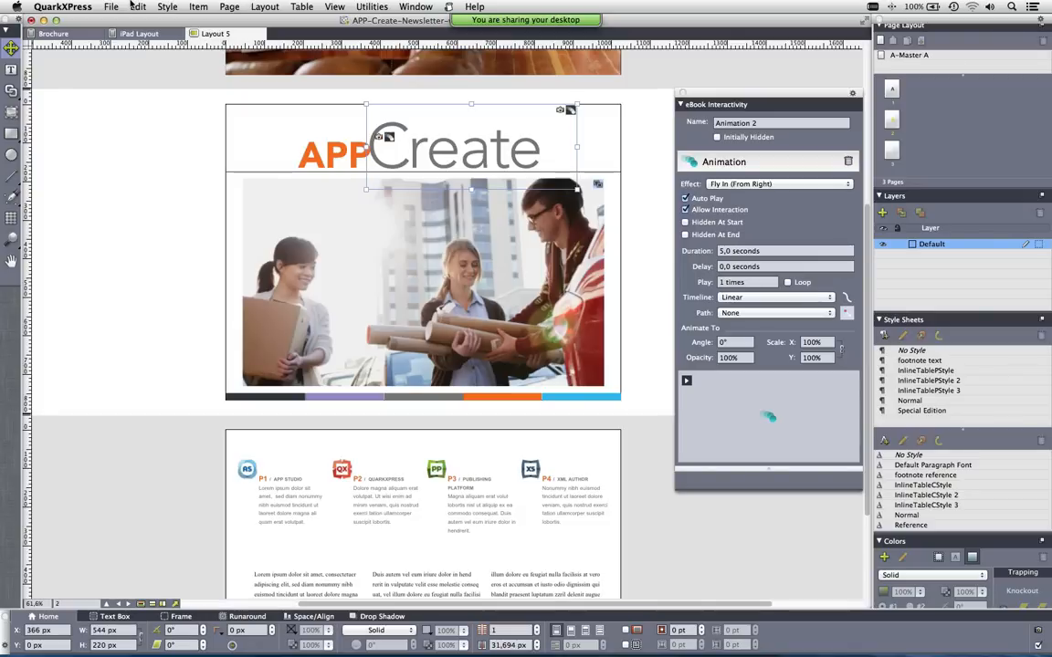
# Step: Switch to the QuarkXPress that holds the Palm Cookbook, close the Reflow Tagging palette and show the cookbook in Reflow View
pyautogui.press('cmd+Tab')
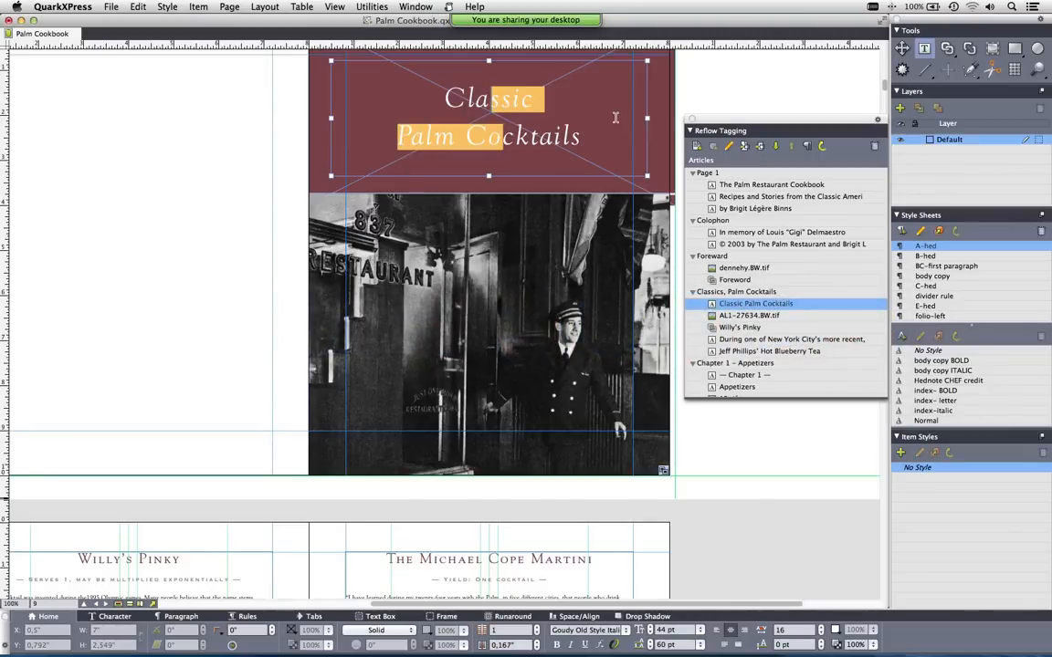
pyautogui.click(692, 120)
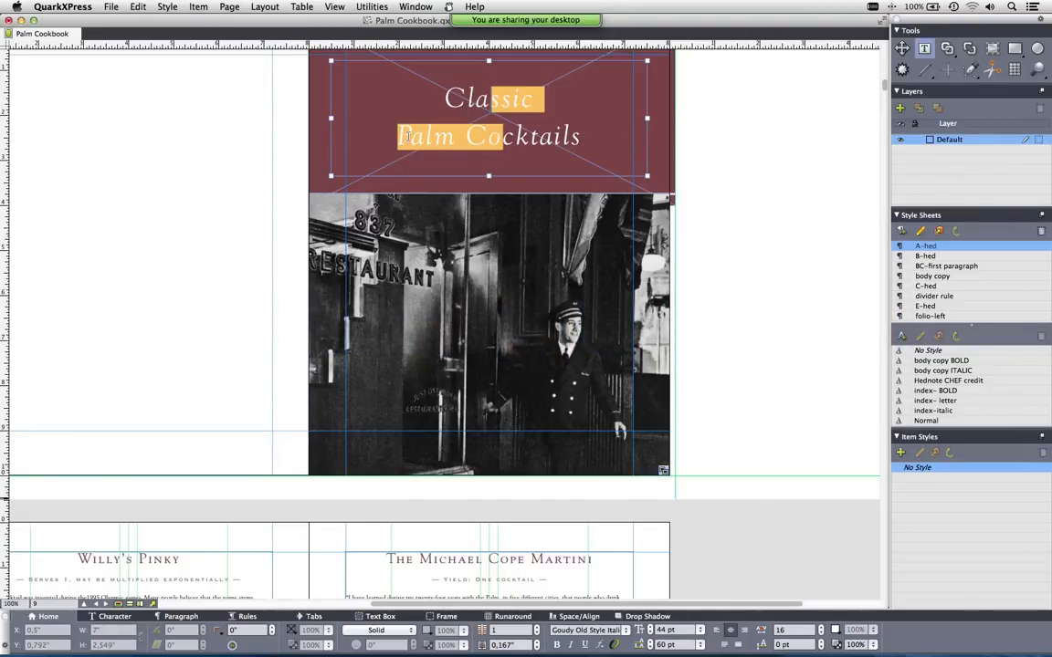
pyautogui.click(356, 7)
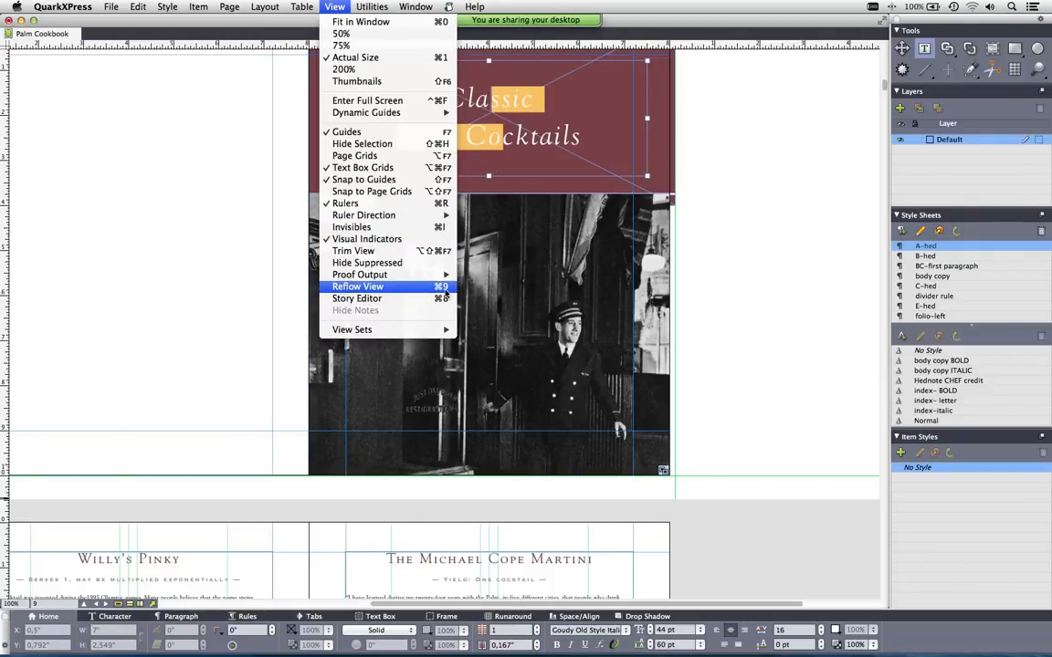
pyautogui.click(444, 288)
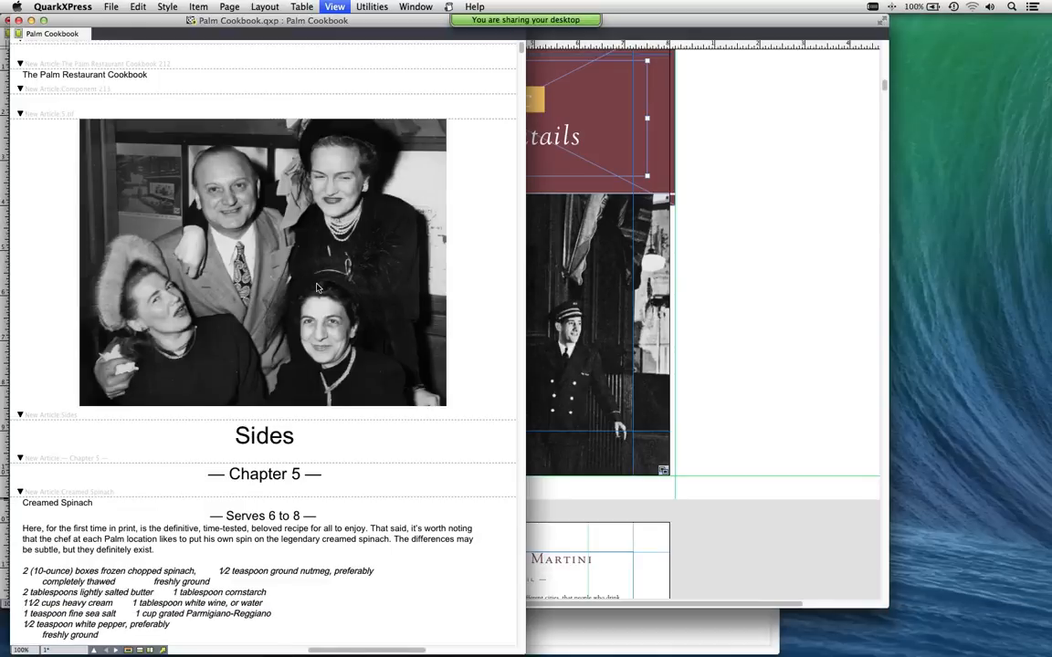
# Step: Look through the cookbook's reflowed Chapter 1 Appetizers articles and check the text tags of the clam recipes and the chapter title
pyautogui.scroll(-15, 317, 288)
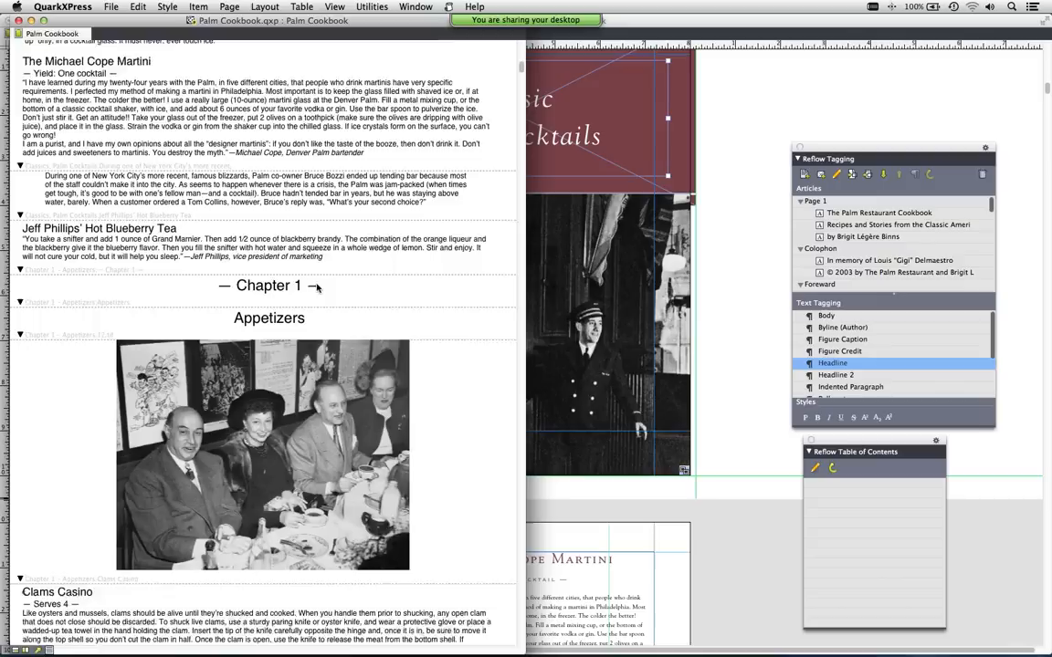
pyautogui.scroll(-15, 317, 288)
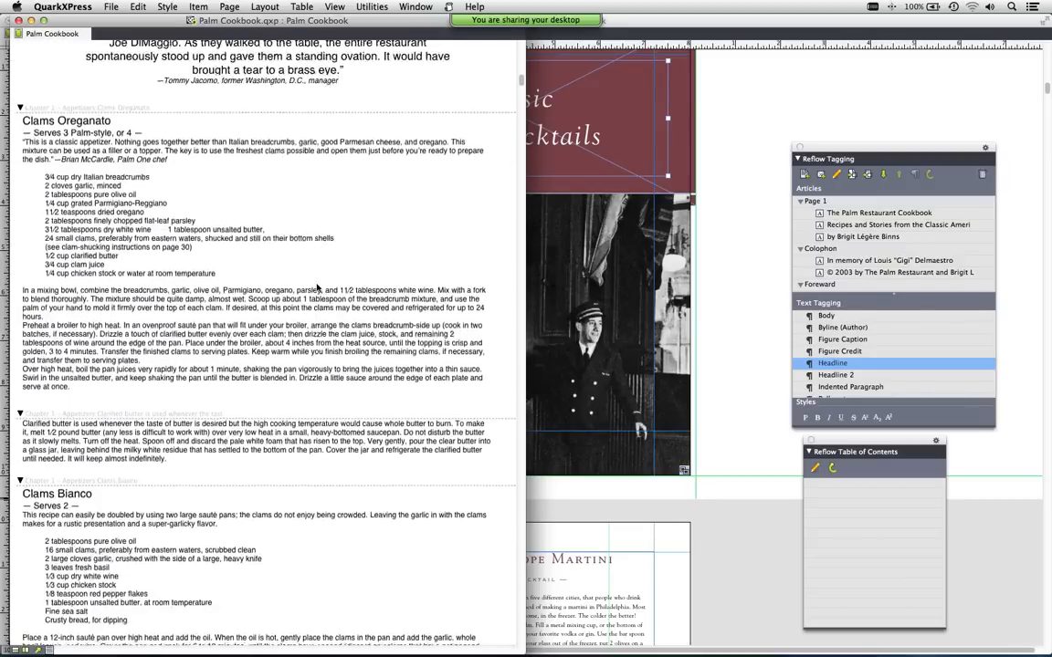
pyautogui.scroll(3, 292, 265)
pyautogui.click(246, 173)
pyautogui.scroll(2, 260, 182)
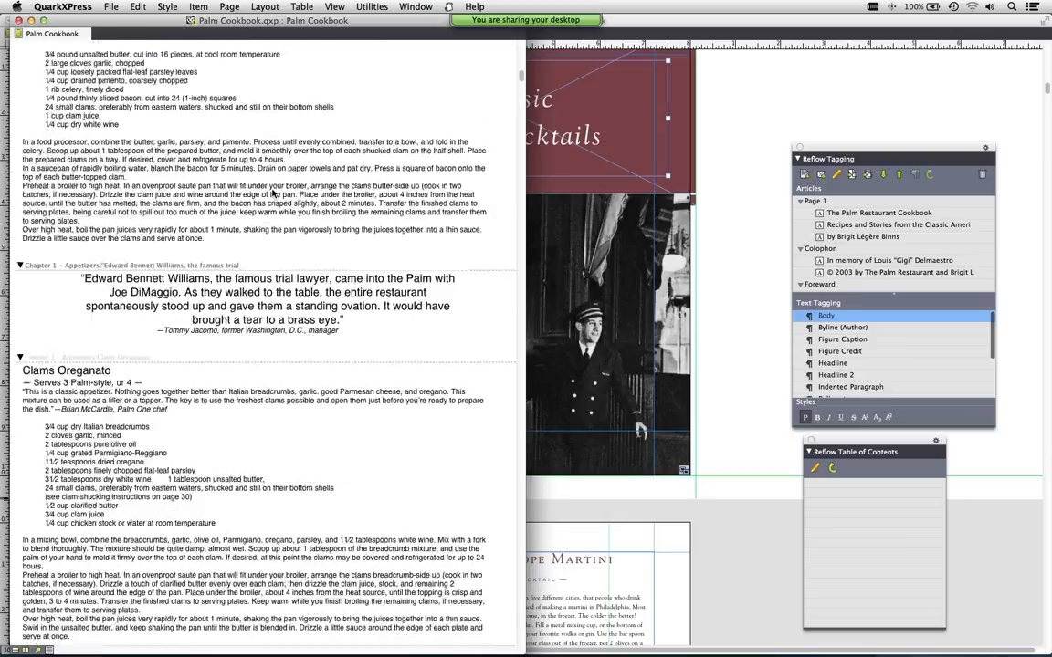
pyautogui.scroll(10, 272, 191)
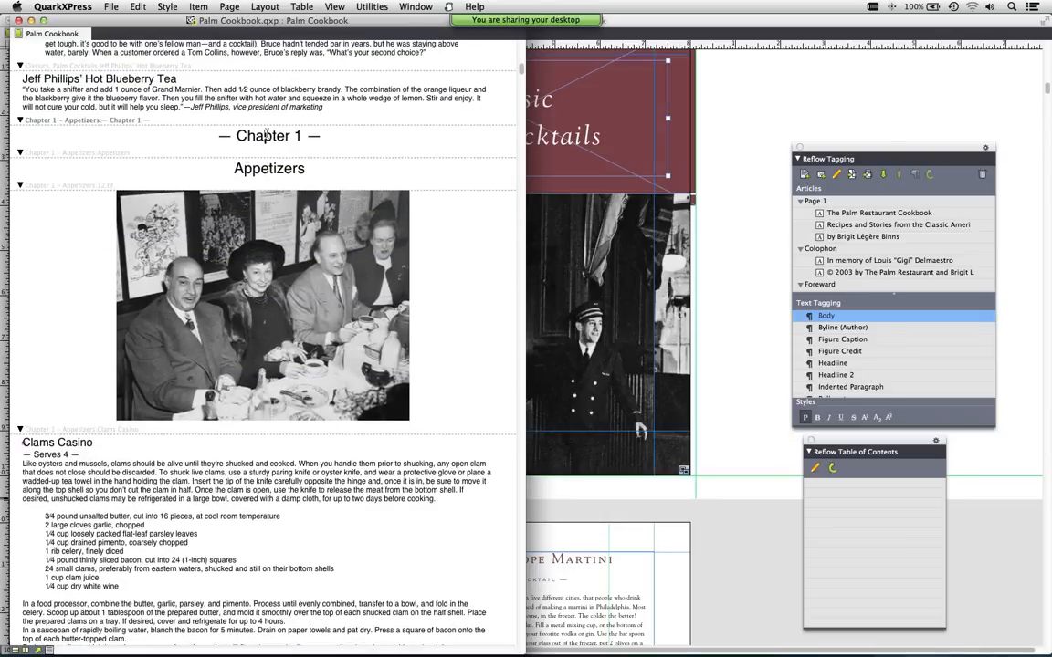
pyautogui.click(269, 168)
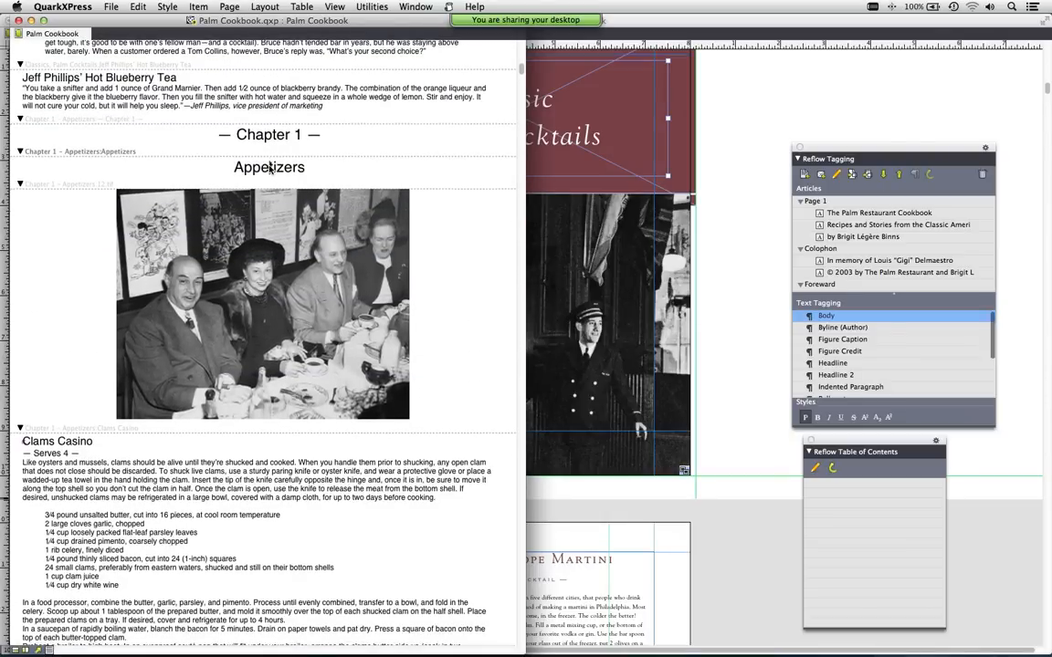
# Step: Check the text tag of the reflowed Classic Palm Cocktails heading and look through the surrounding articles, from the colophon to Chapter 1
pyautogui.scroll(15, 269, 168)
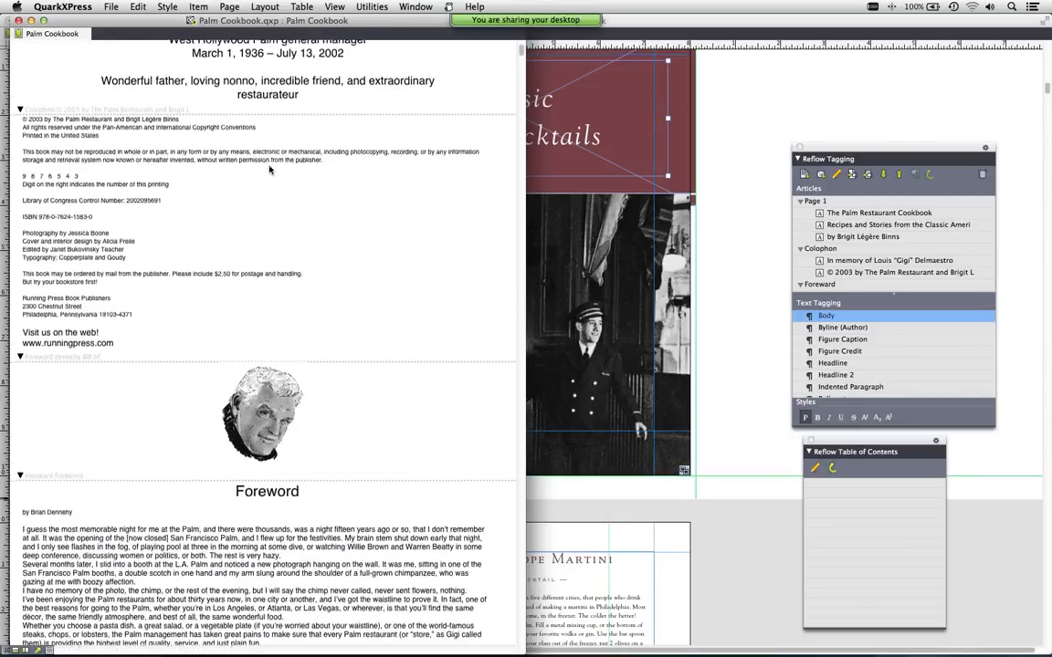
pyautogui.scroll(-5, 269, 168)
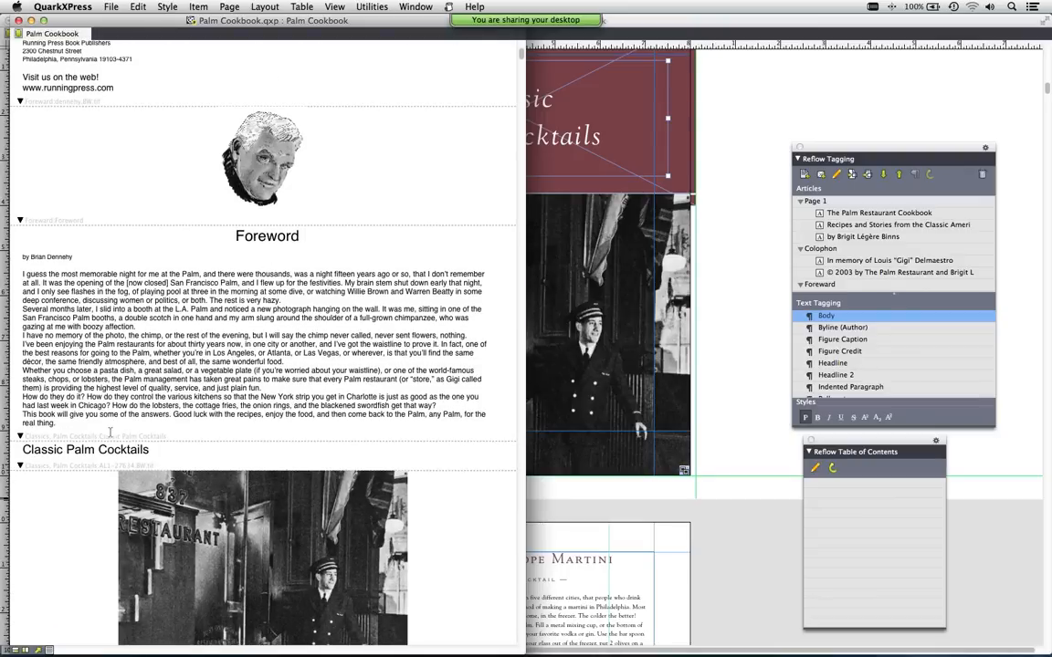
pyautogui.click(108, 447)
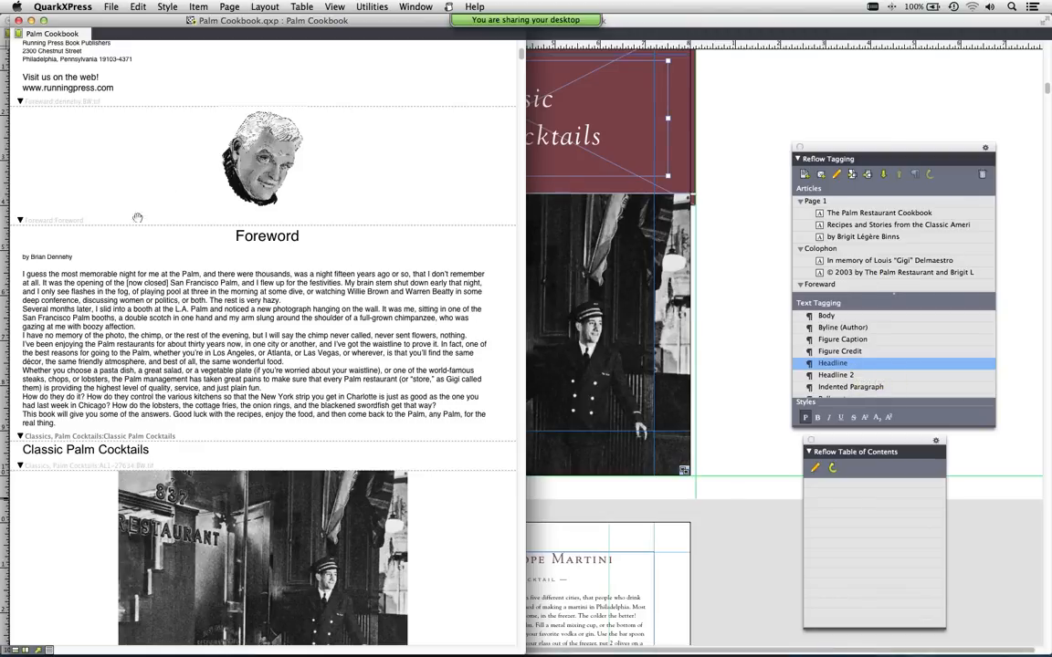
pyautogui.scroll(-10, 140, 231)
pyautogui.scroll(-10, 139, 231)
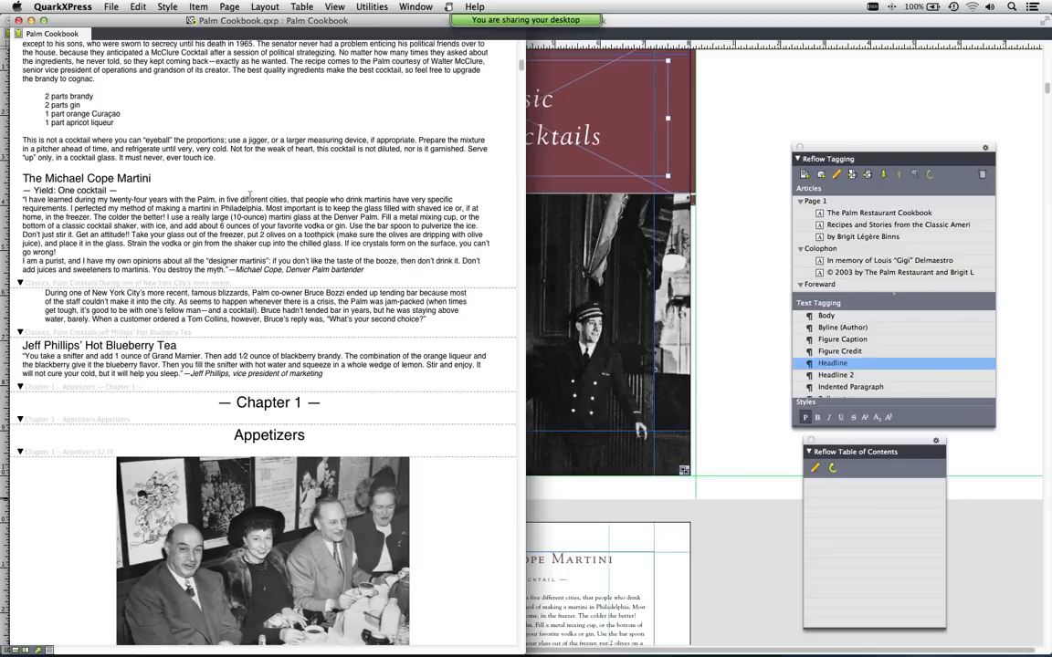
# Step: Bring Project1's Reflow_Cover window to the front and start adding a video component to New Article
pyautogui.click(416, 7)
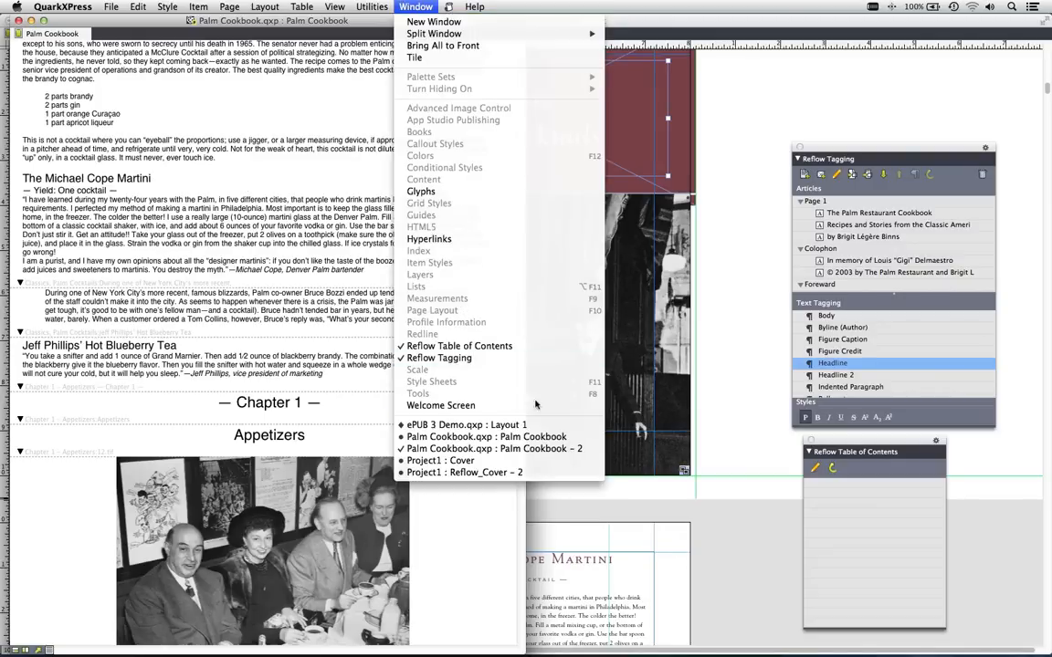
pyautogui.click(566, 472)
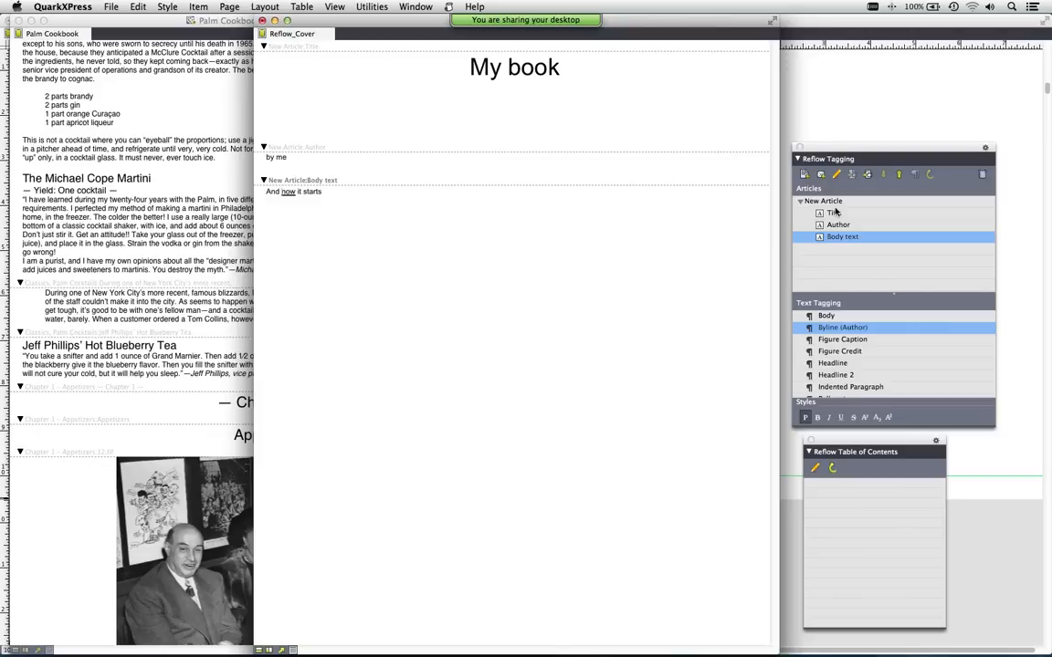
pyautogui.click(822, 176)
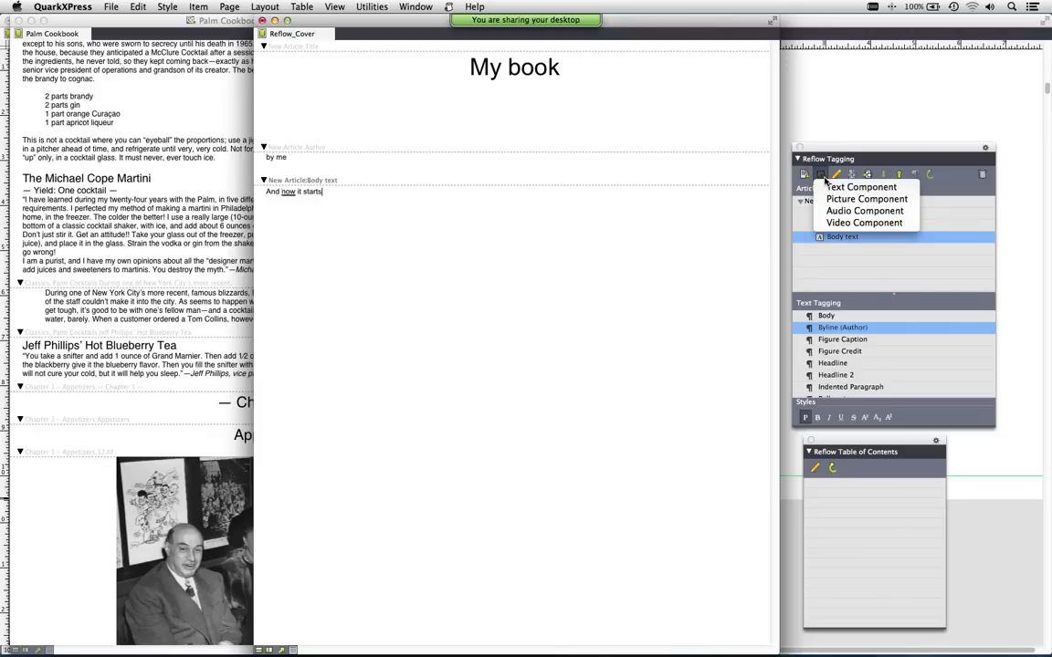
pyautogui.click(909, 224)
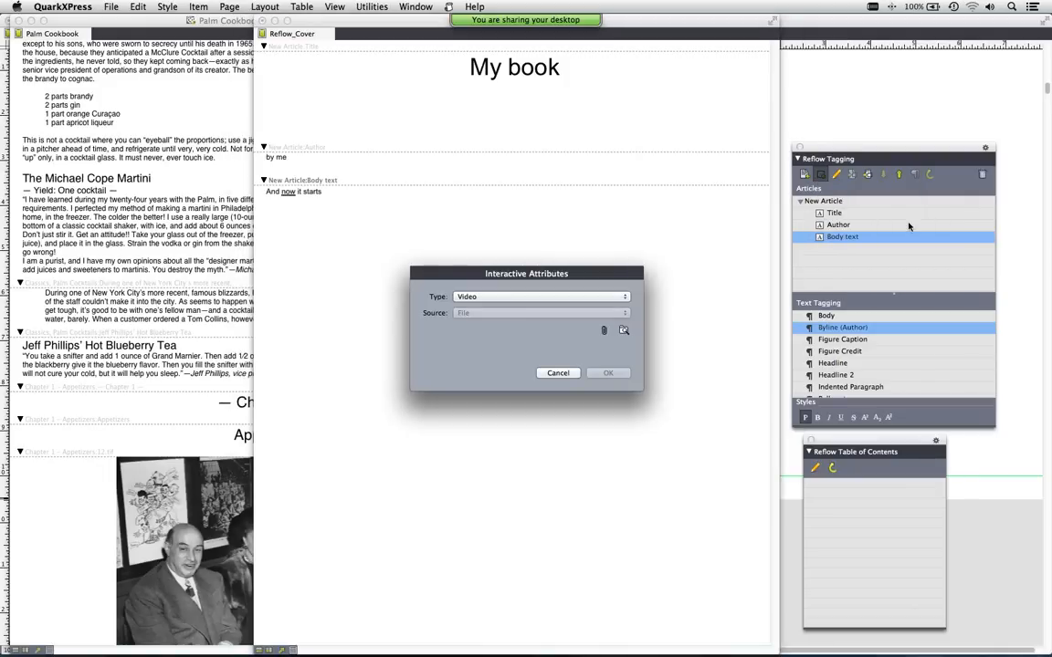
# Step: Choose IBM_Quark_Video.m4v from the Pictures folder in ePub Demo as the component's video and confirm the interactive attributes
pyautogui.click(606, 332)
pyautogui.click(602, 343)
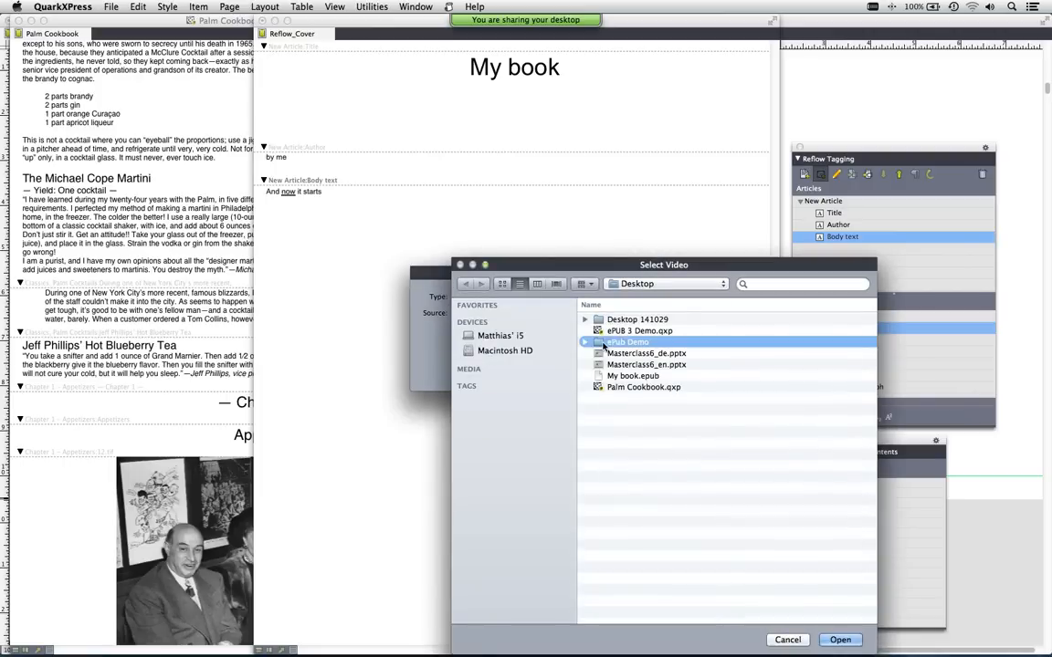
pyautogui.doubleClick(603, 343)
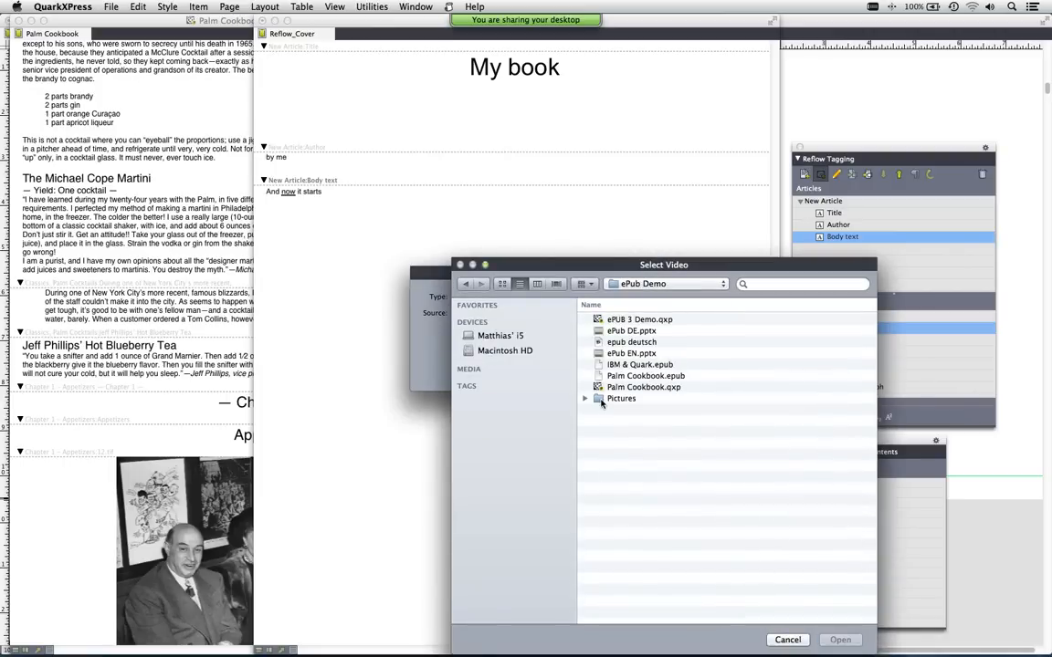
pyautogui.doubleClick(601, 399)
pyautogui.click(665, 376)
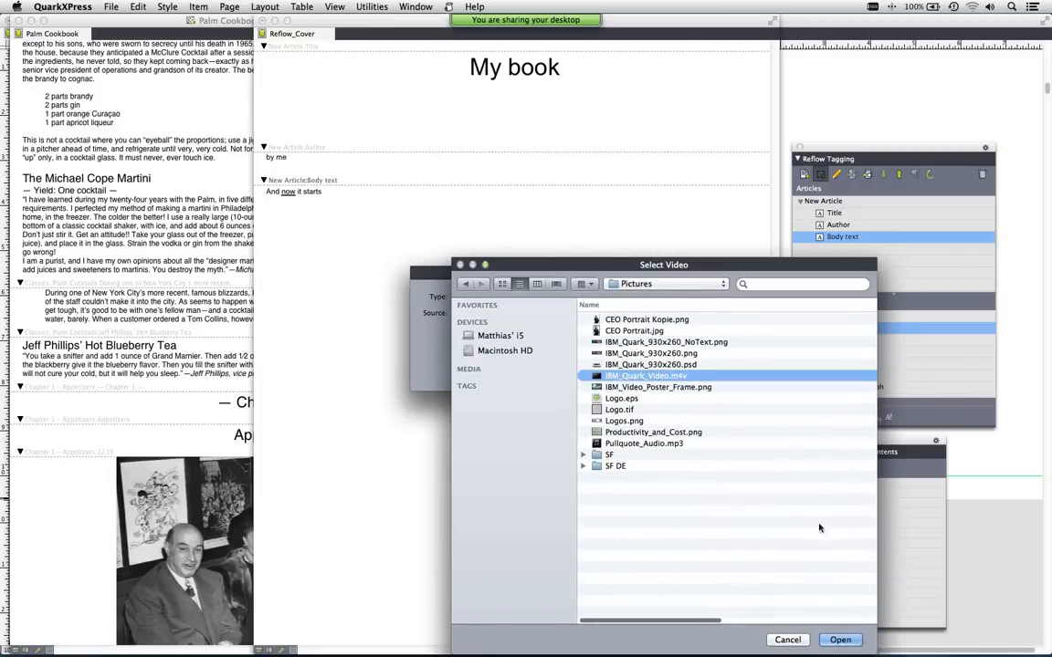
pyautogui.click(840, 639)
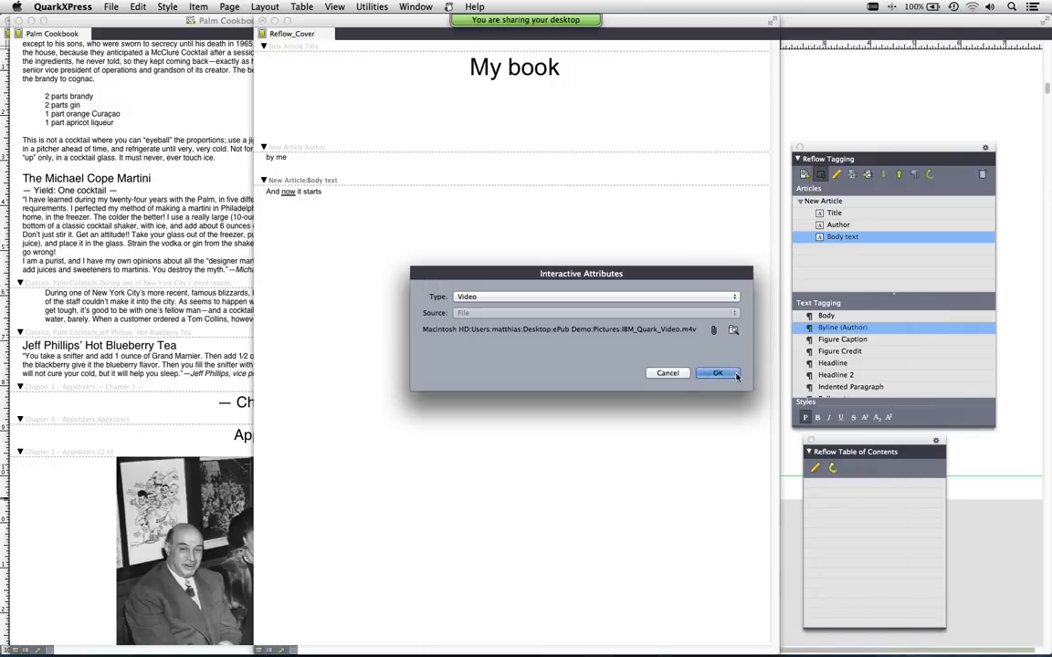
pyautogui.click(718, 374)
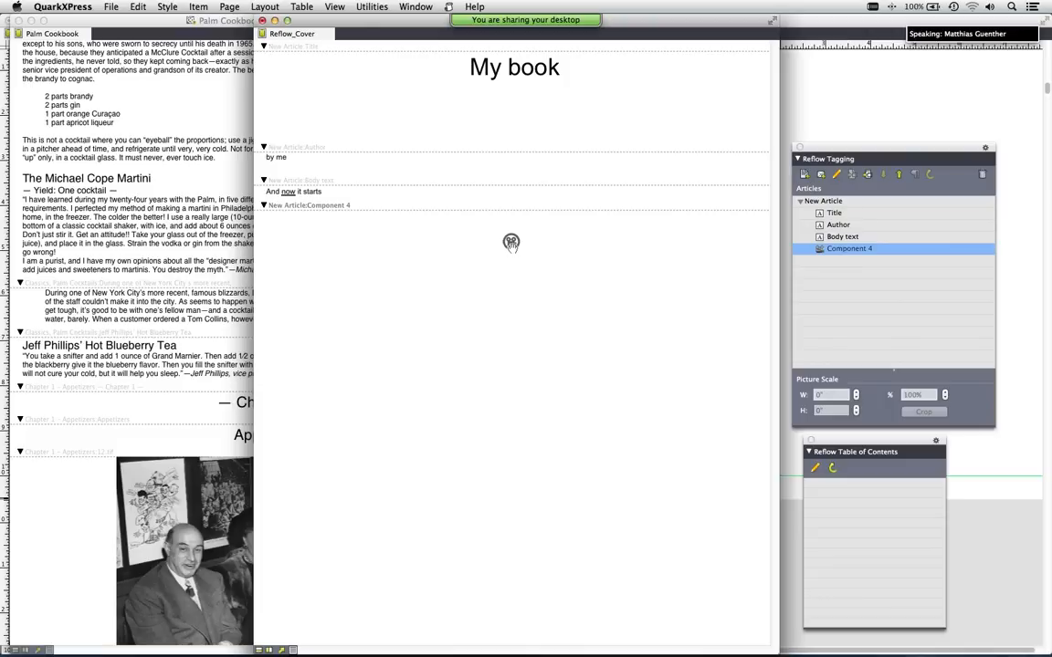
# Step: Switch to the PowerPoint presentation and advance to the Questions? slide
pyautogui.press('super+Tab')
pyautogui.press('super+Tab')
pyautogui.press('super+Tab')
pyautogui.press('super+Tab')
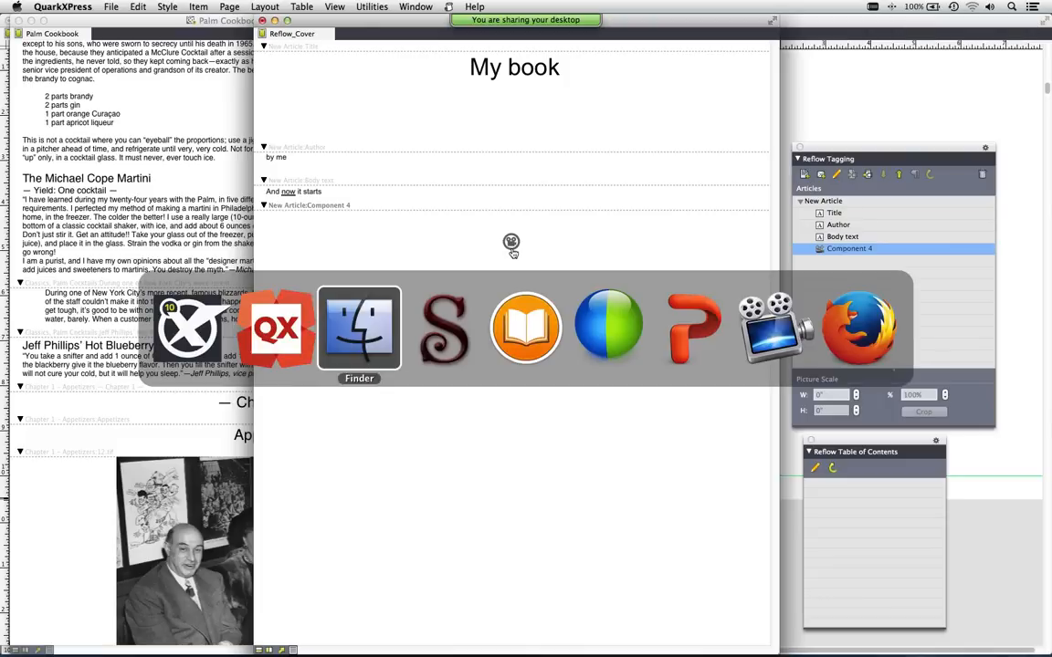
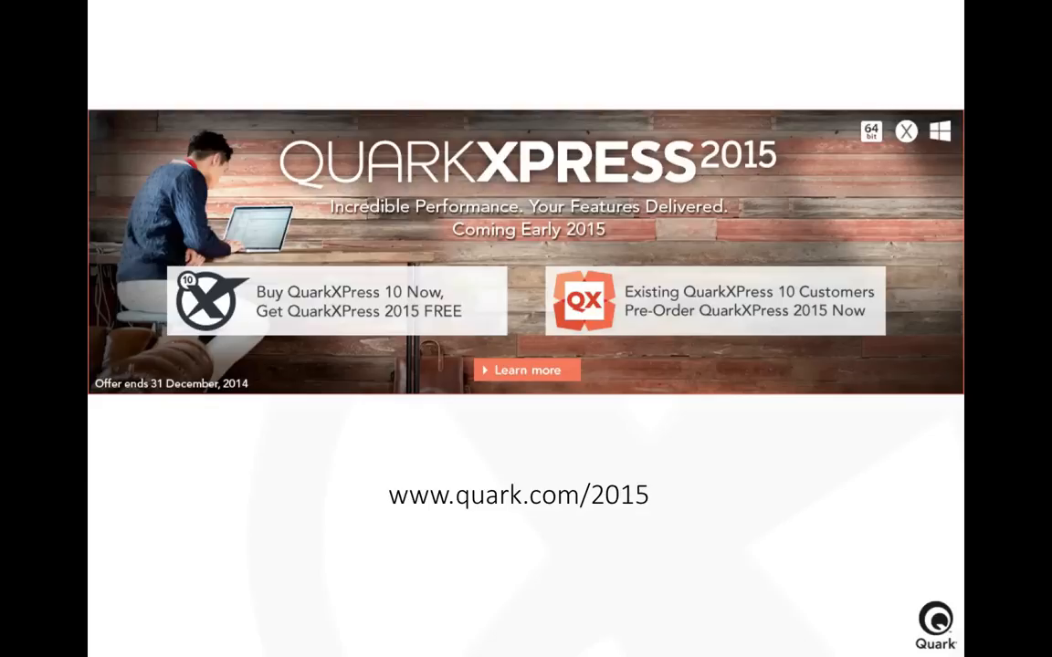
pyautogui.press('Right')
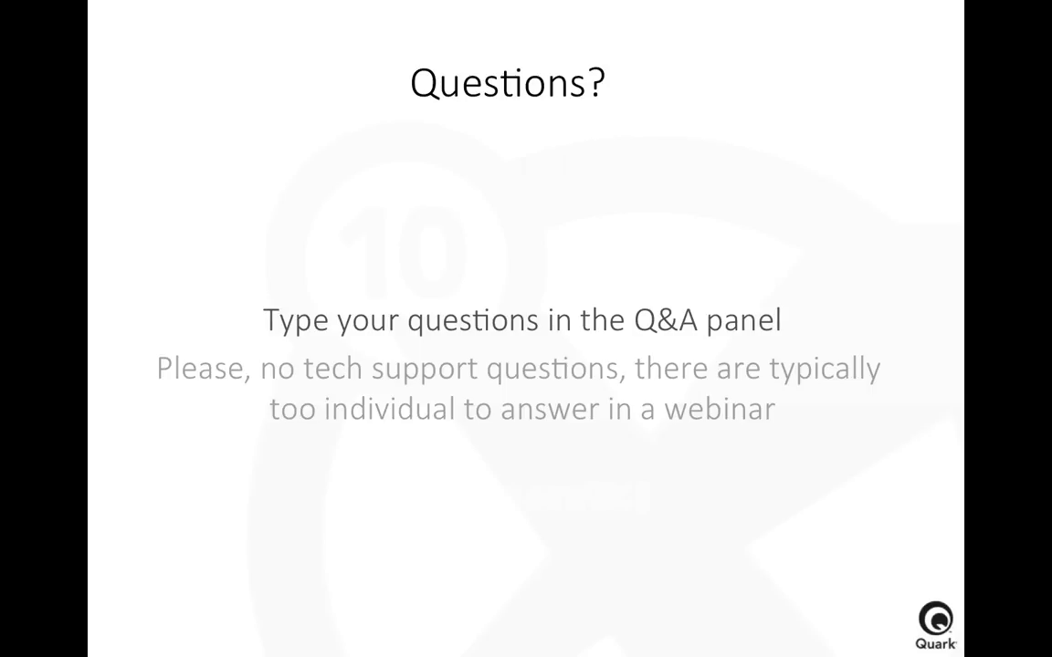
# Step: Return to QuarkXPress, review the text tags available for the reflowed Palm Cookbook, and bring the Reflow_Cover window to the front
pyautogui.press('super+Tab')
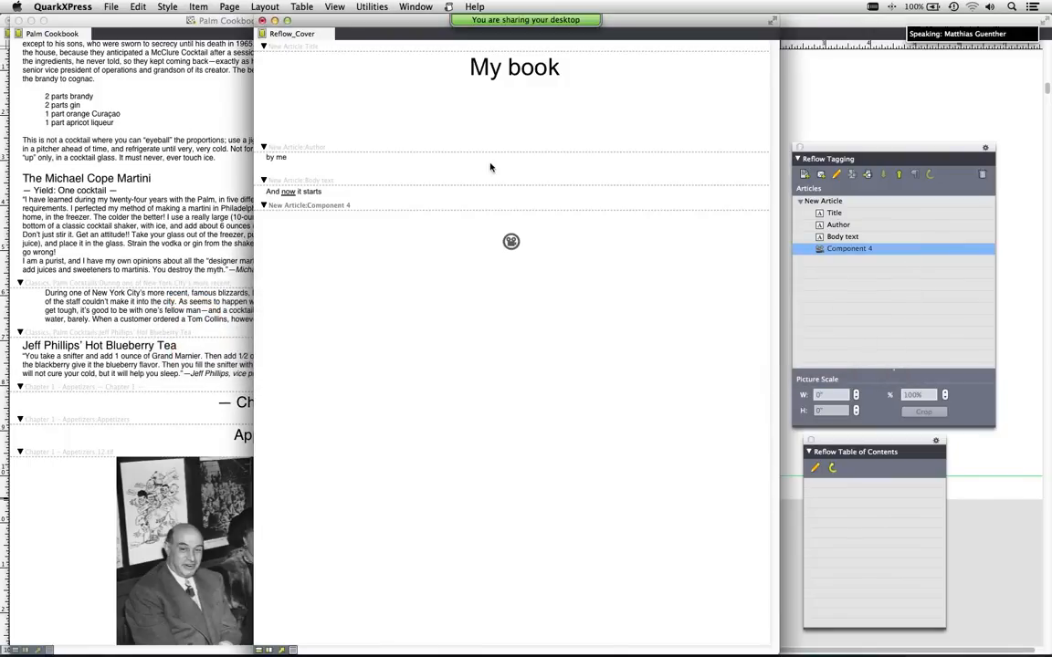
pyautogui.click(116, 181)
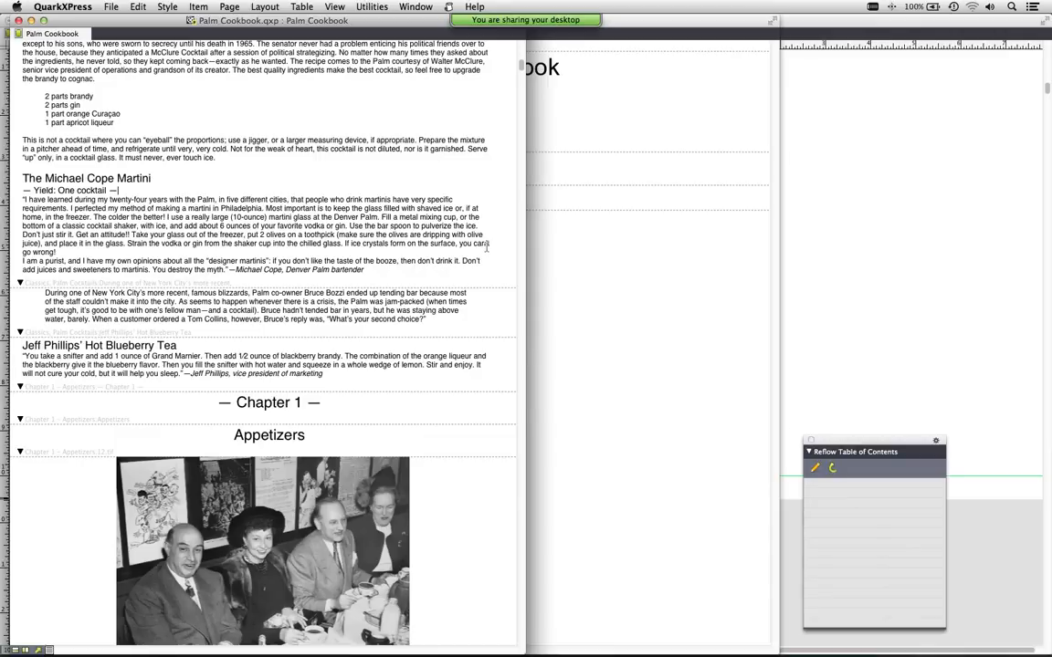
pyautogui.scroll(-4, 867, 347)
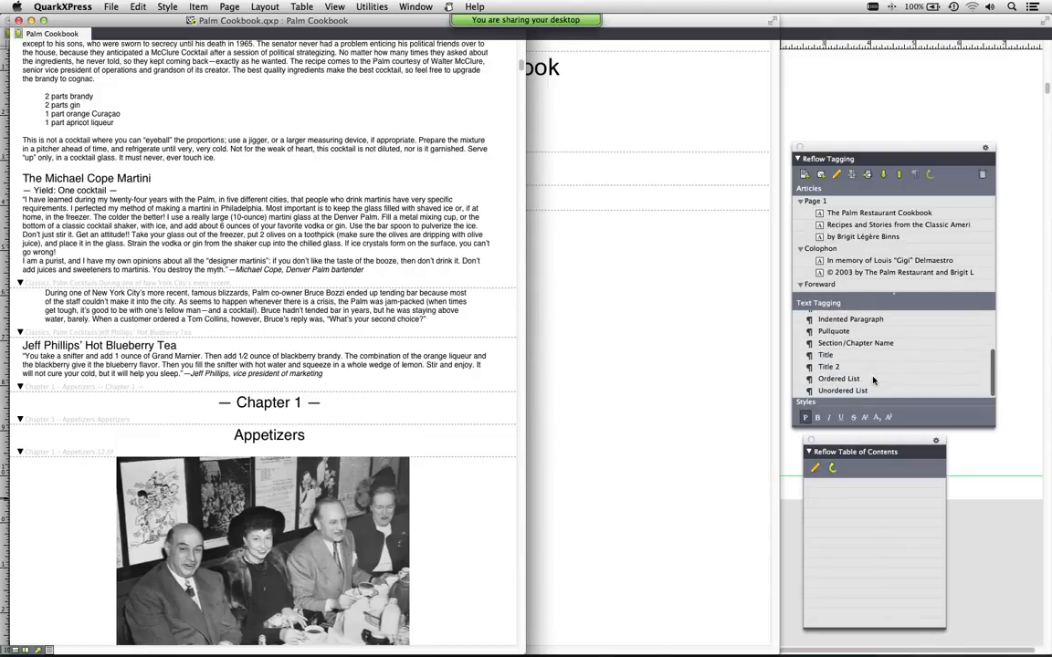
pyautogui.scroll(4, 841, 356)
pyautogui.scroll(-4, 858, 356)
pyautogui.scroll(4, 870, 352)
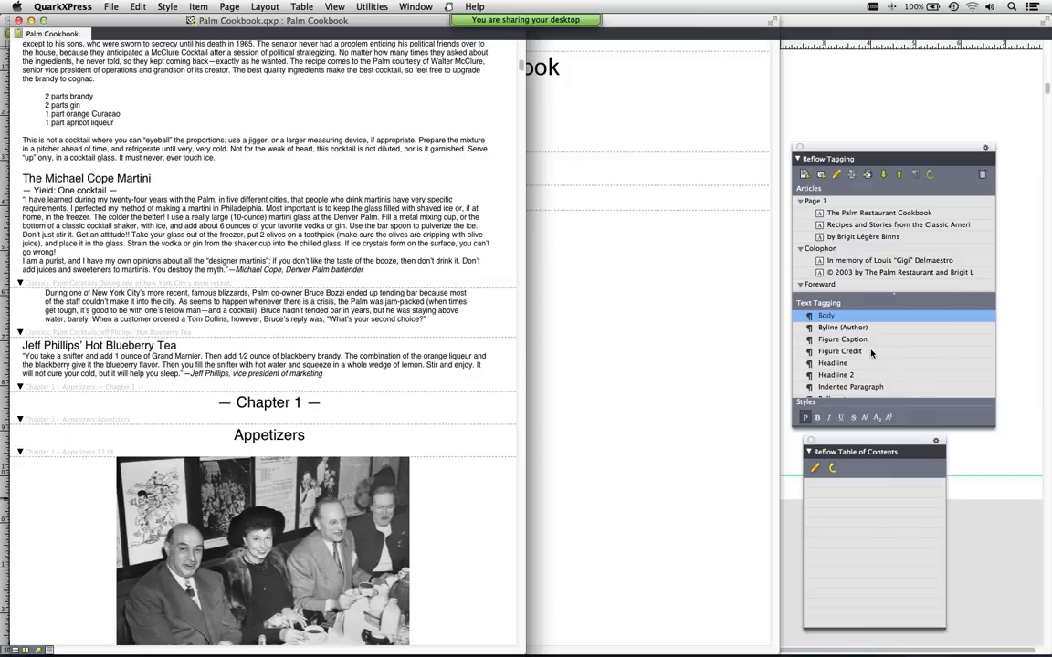
pyautogui.scroll(-5, 871, 354)
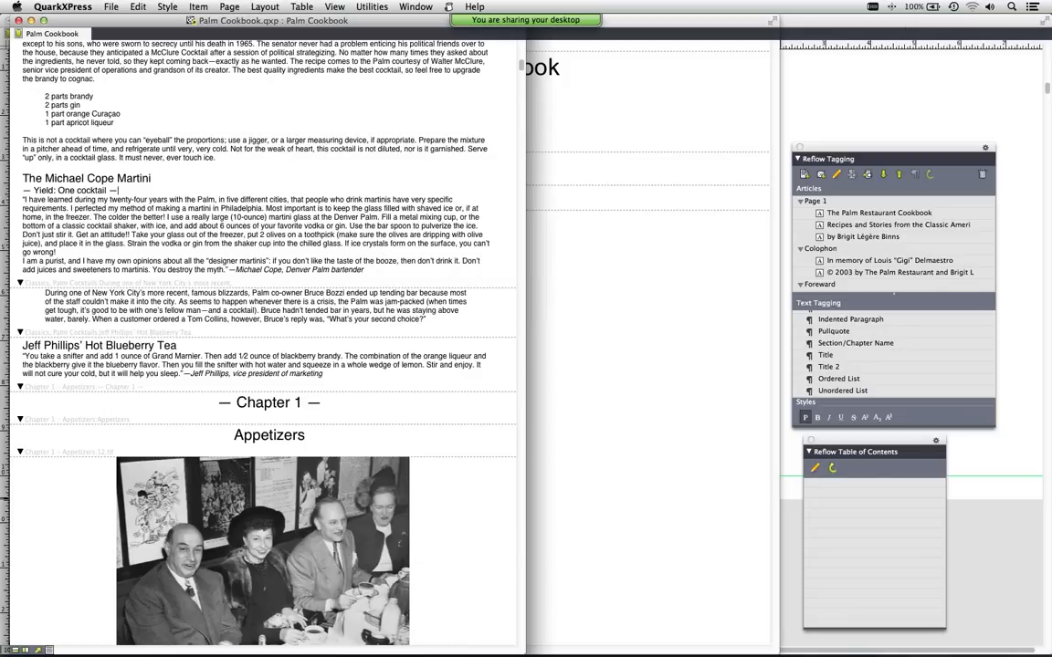
pyautogui.click(645, 121)
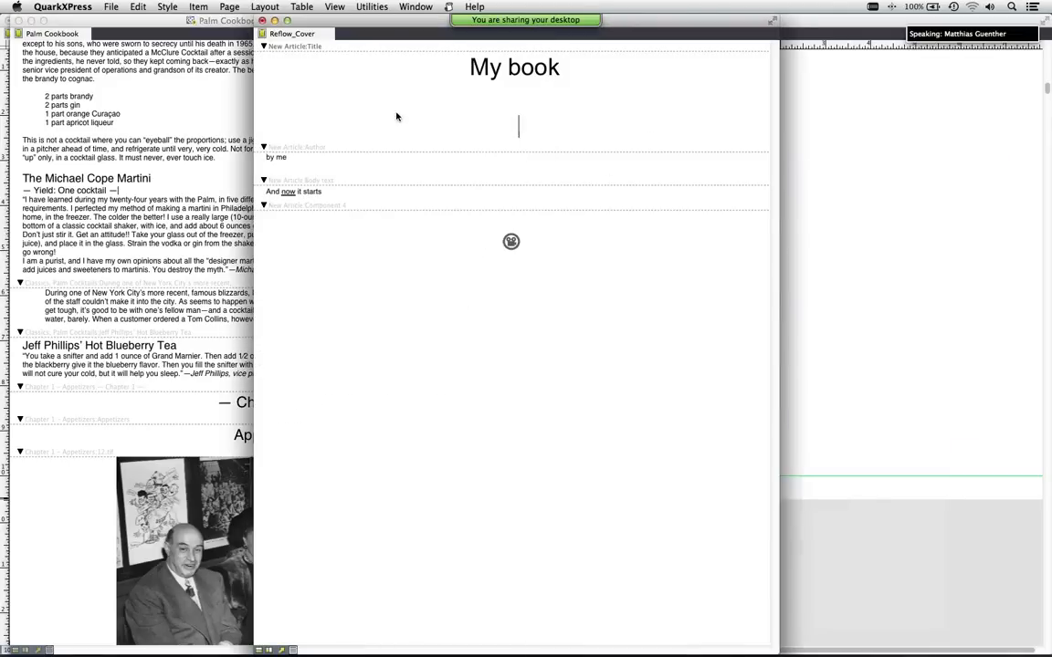
# Step: Bring the Palm Cookbook layout window to the front and start exporting its reflow content as Kindle
pyautogui.click(839, 97)
pyautogui.doubleClick(109, 21)
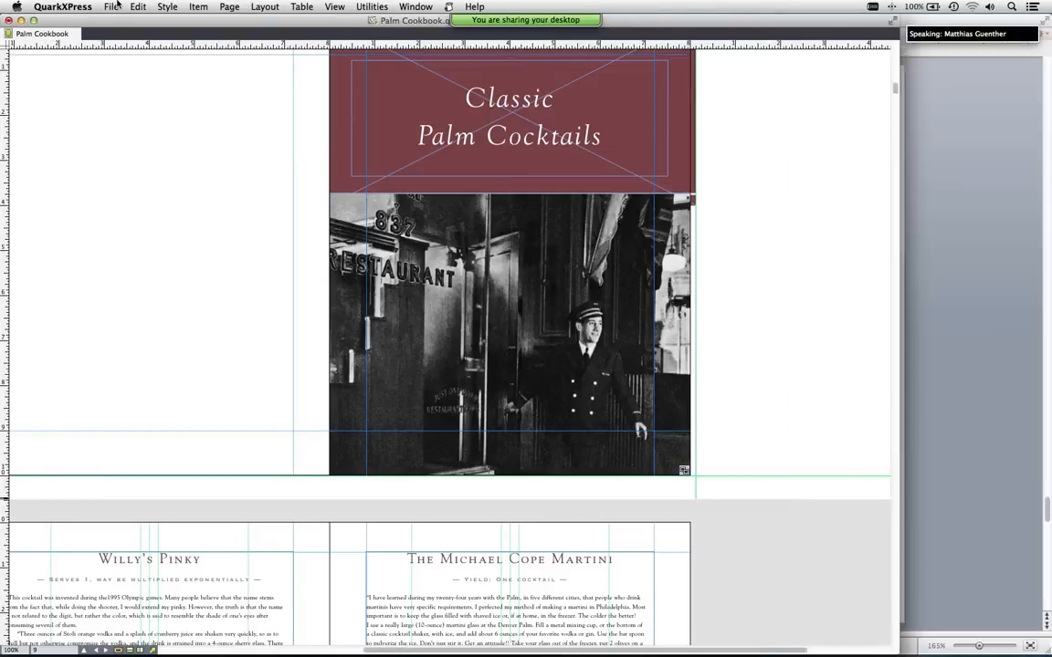
pyautogui.click(113, 7)
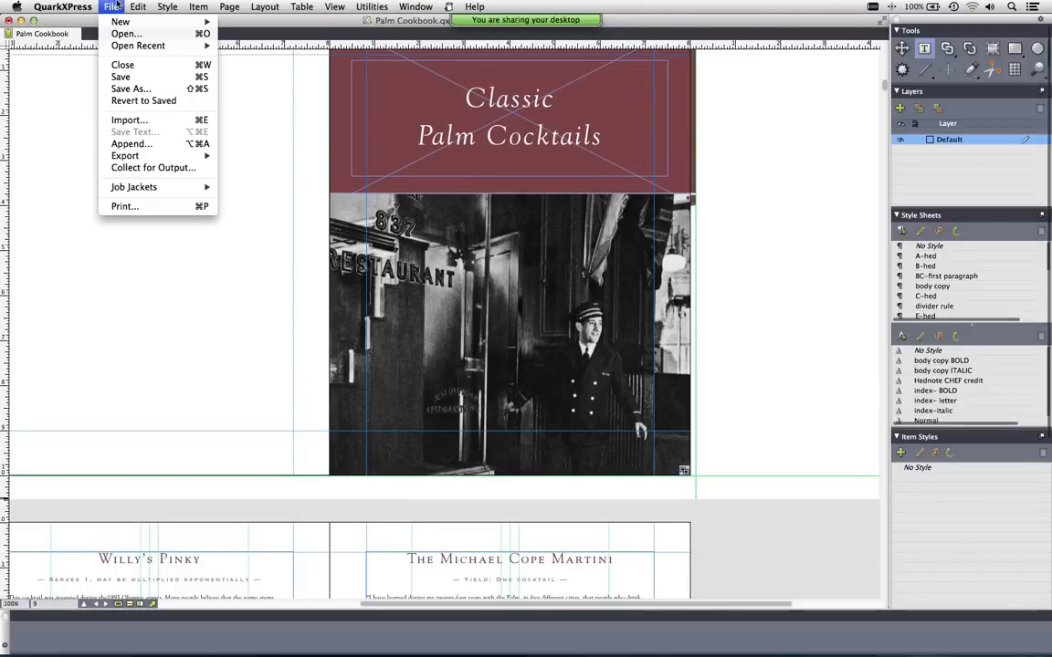
pyautogui.moveTo(130, 155)
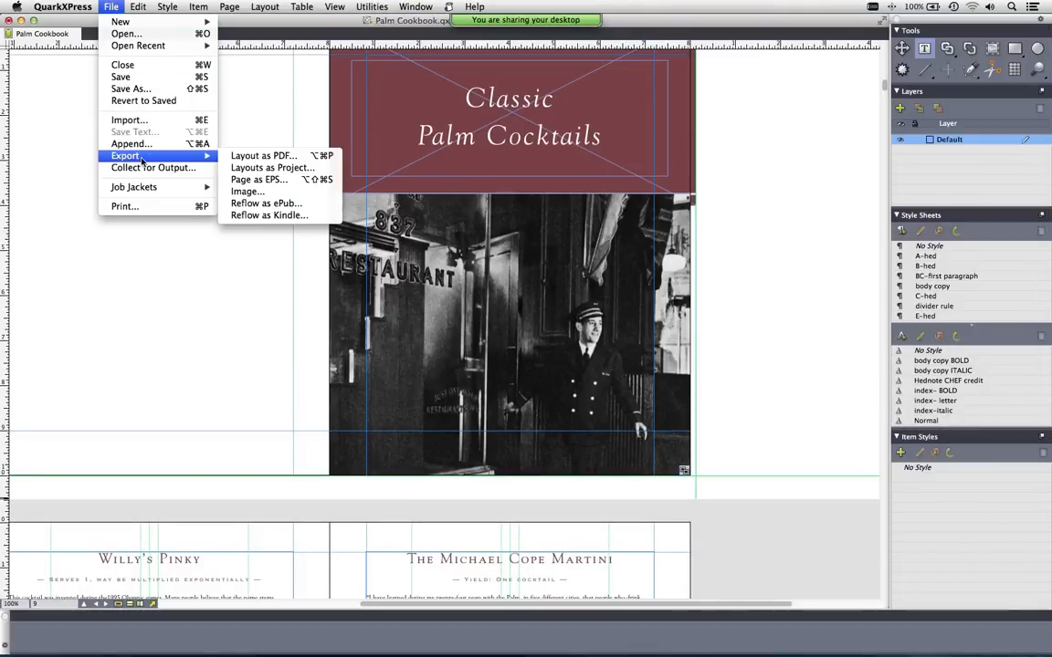
pyautogui.click(297, 216)
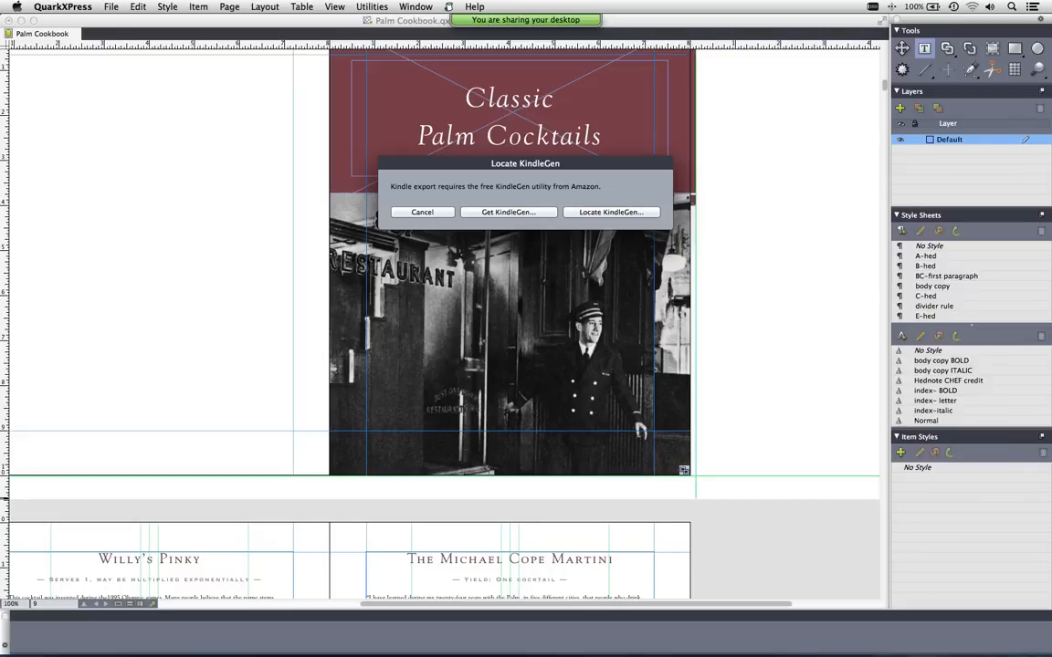
# Step: Switch from QuarkXPress to the PowerPoint presentation showing the Questions? slide
pyautogui.press('super+Tab')
pyautogui.press('super+Tab')
pyautogui.press('super+Tab')
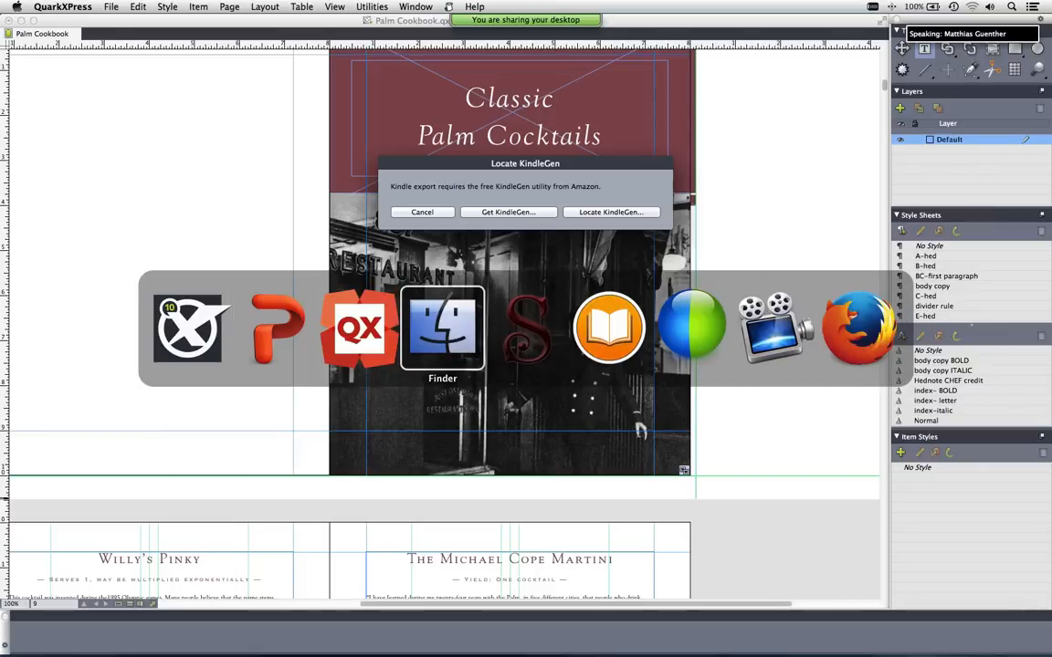
pyautogui.press('super+Tab')
pyautogui.press('super+Tab')
pyautogui.press('super+Tab')
pyautogui.press('super+Tab')
pyautogui.press('super+Tab')
pyautogui.press('super+Tab')
pyautogui.press('super+Tab')
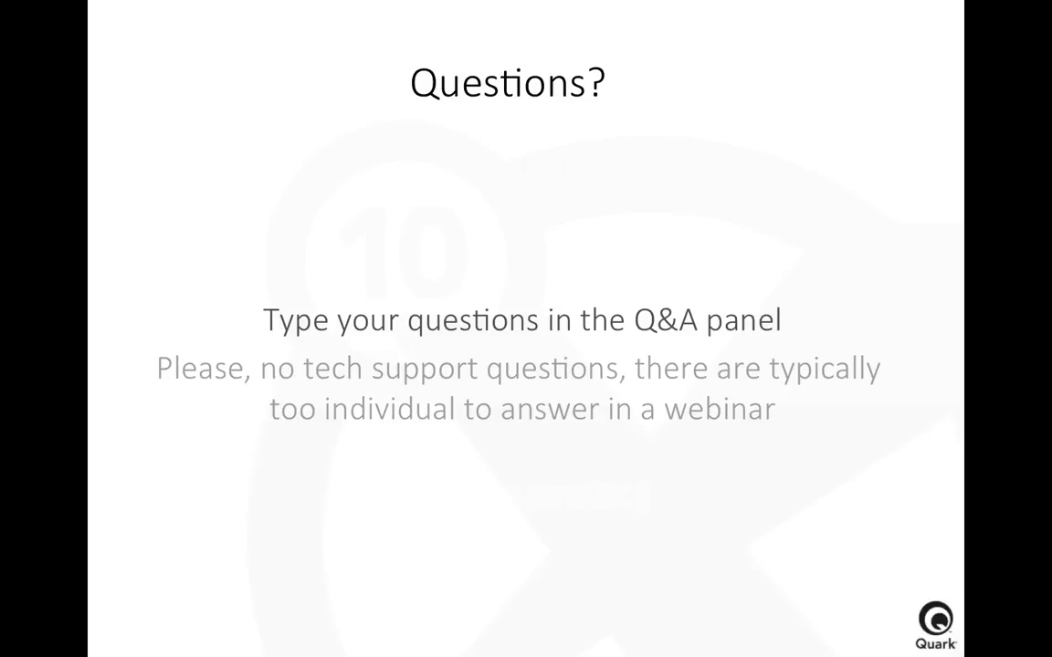